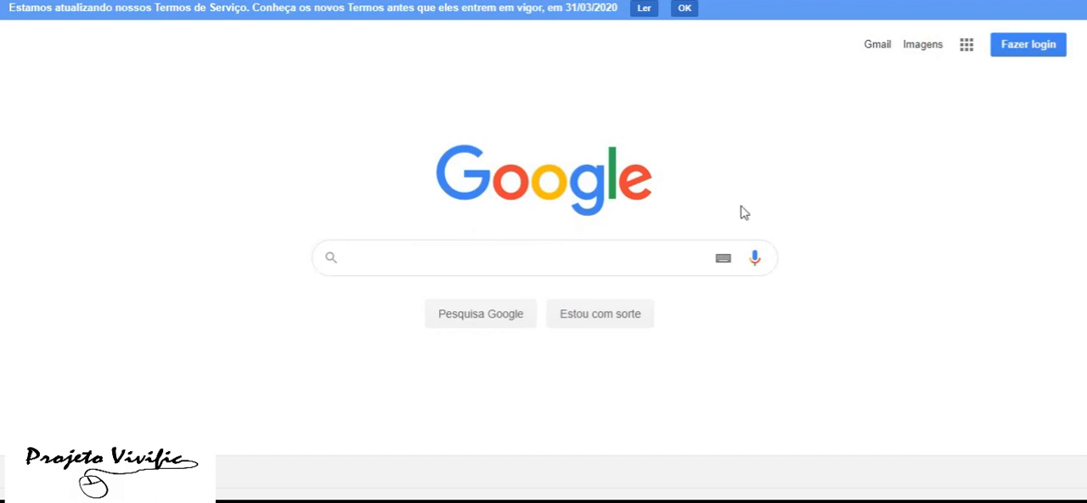
Sign in with the saved Google account and open Google Sala de Aula from the Google apps
click(1047, 52)
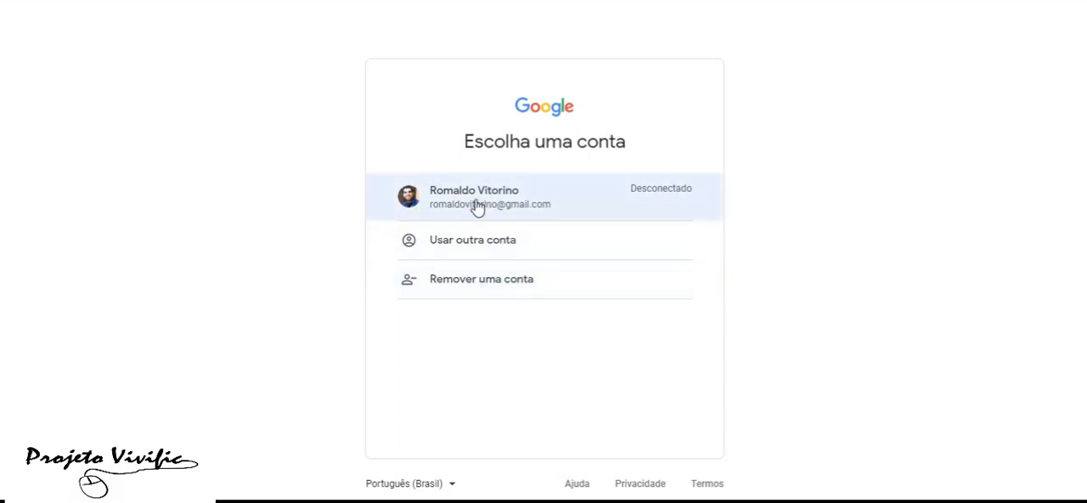
click(478, 208)
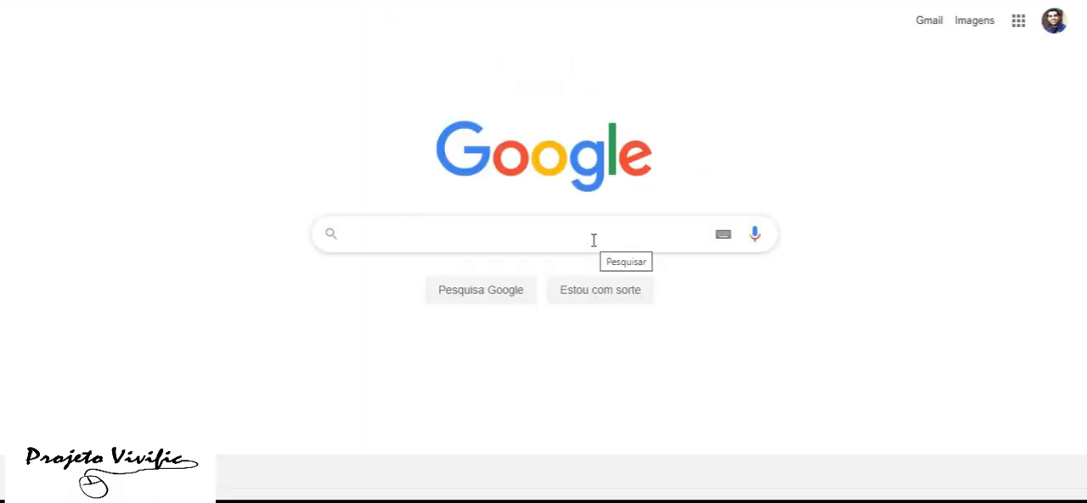
click(1020, 26)
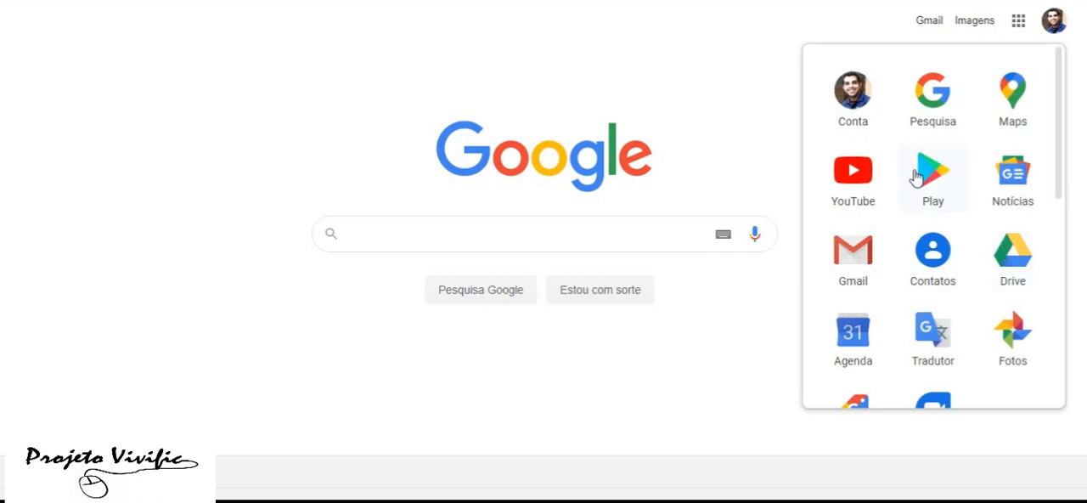
scroll(916, 177, down, 5)
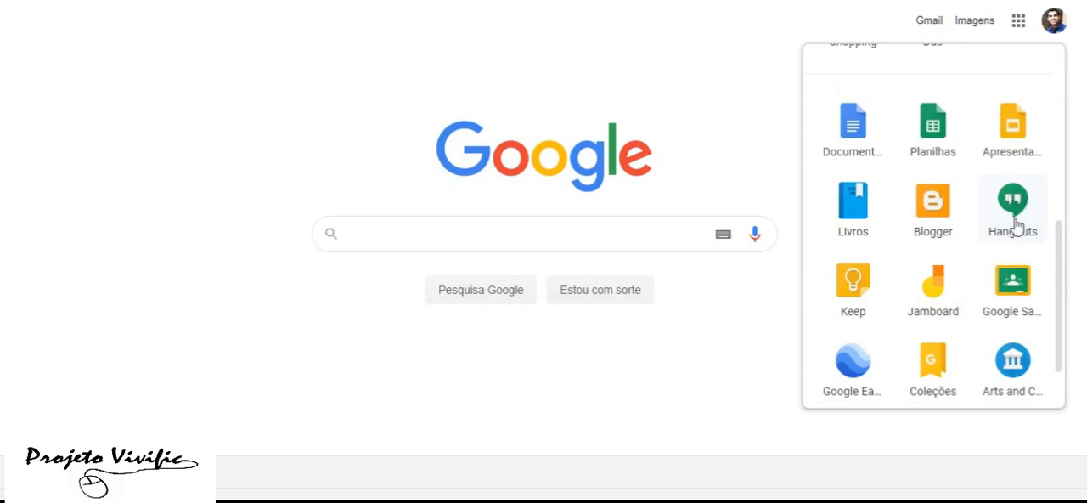
click(1013, 288)
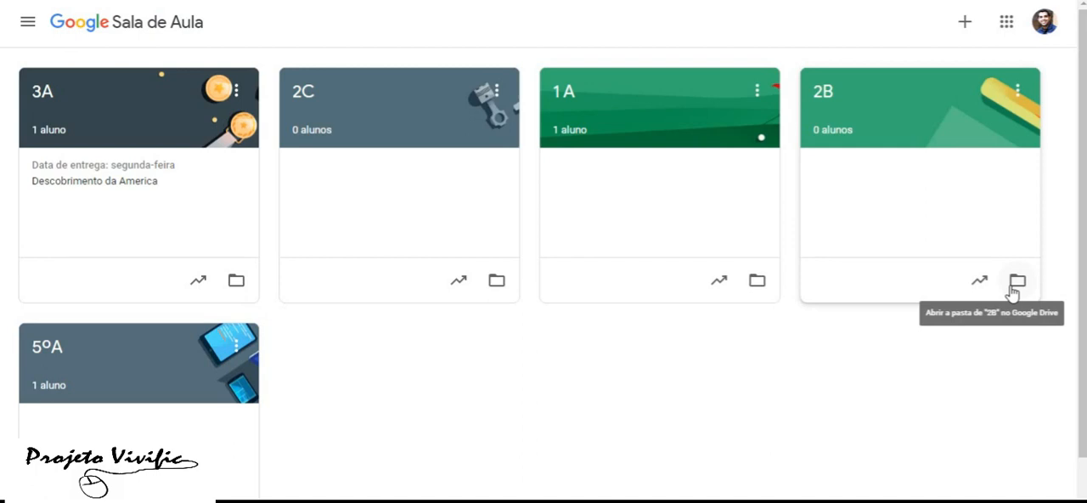
Start creating a new class and accept the notice about using Google Sala de Aula in a school
click(966, 26)
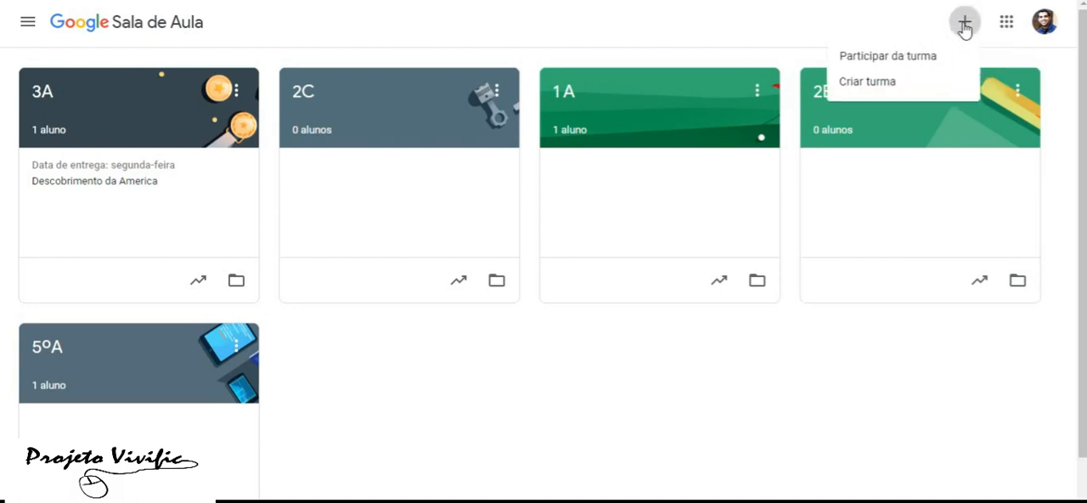
click(884, 85)
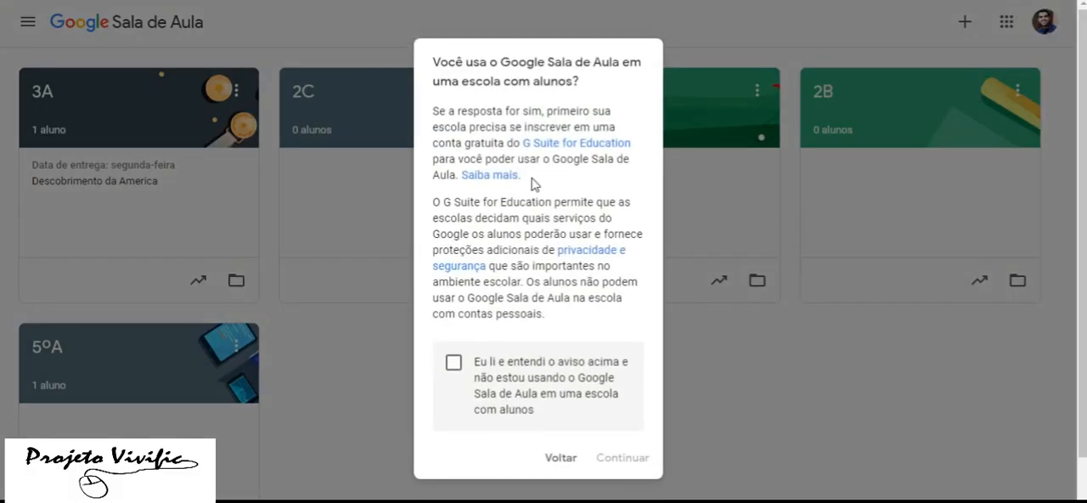
click(454, 364)
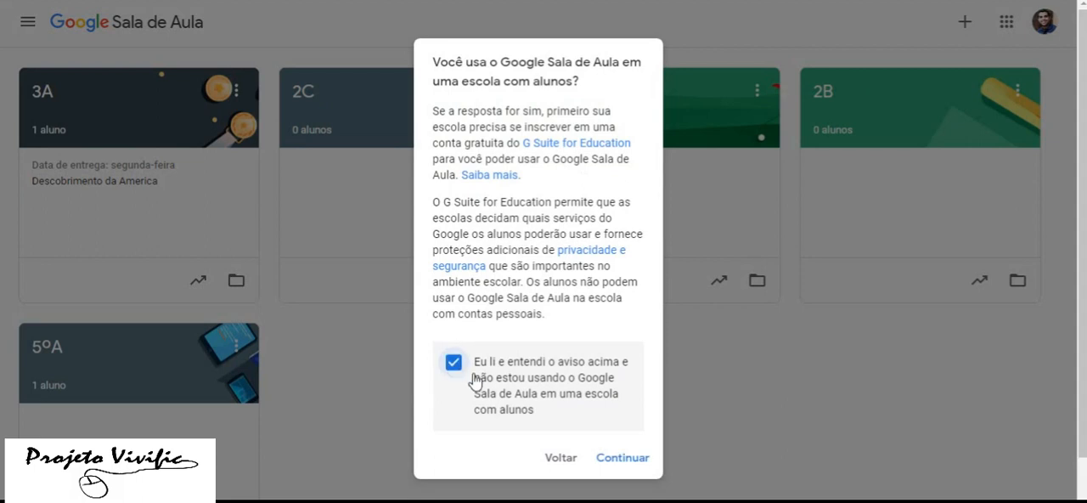
click(617, 458)
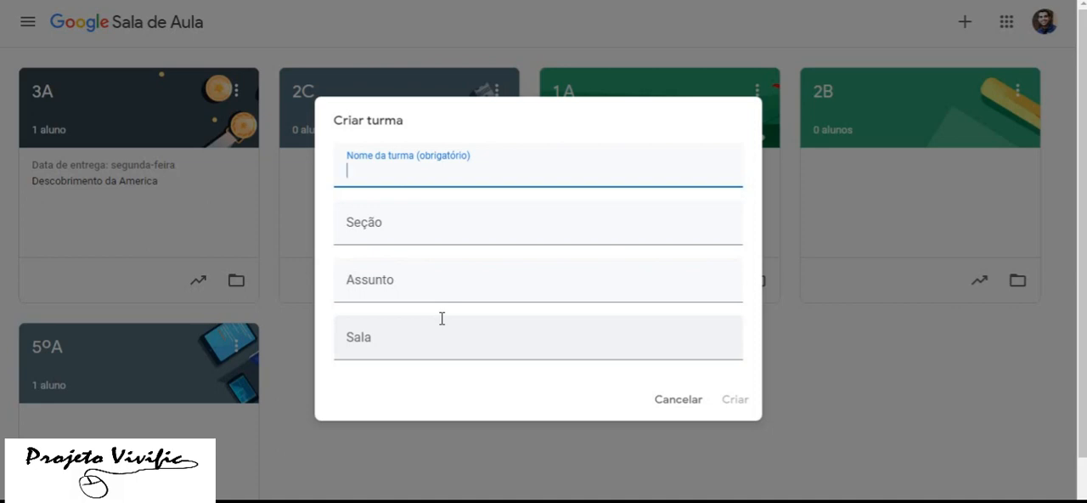
Name the new class "7º A" and go to its Assunto field
text(7º C)
key(BackSpace)
text(A)
click(392, 282)
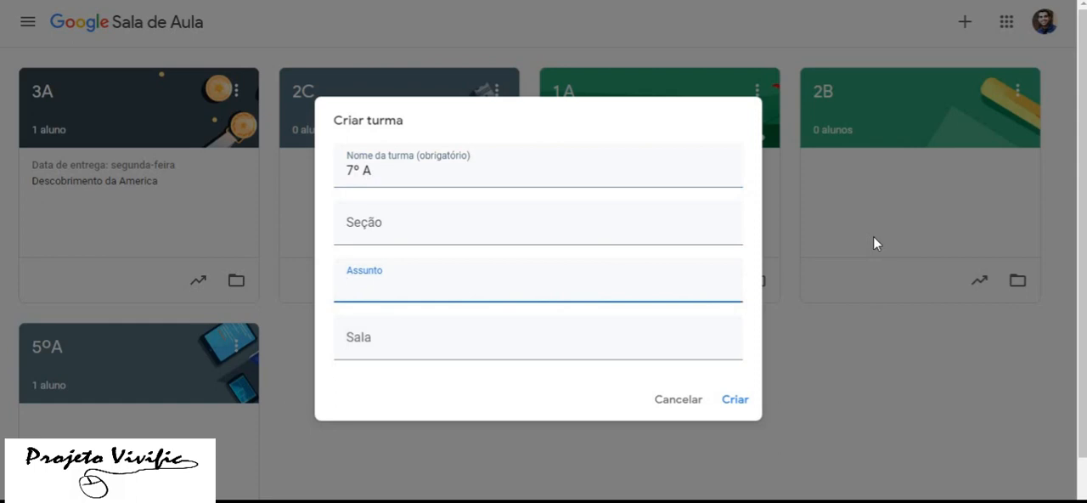
text(Conhe)
key(BackSpace)
key(BackSpace)
key(BackSpace)
key(BackSpace)
key(BackSpace)
text(his)
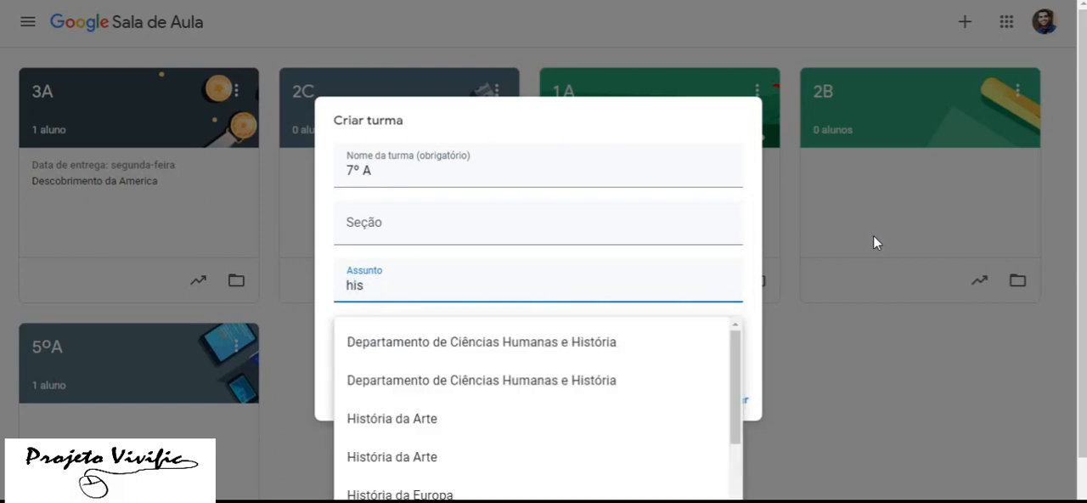
text(to)
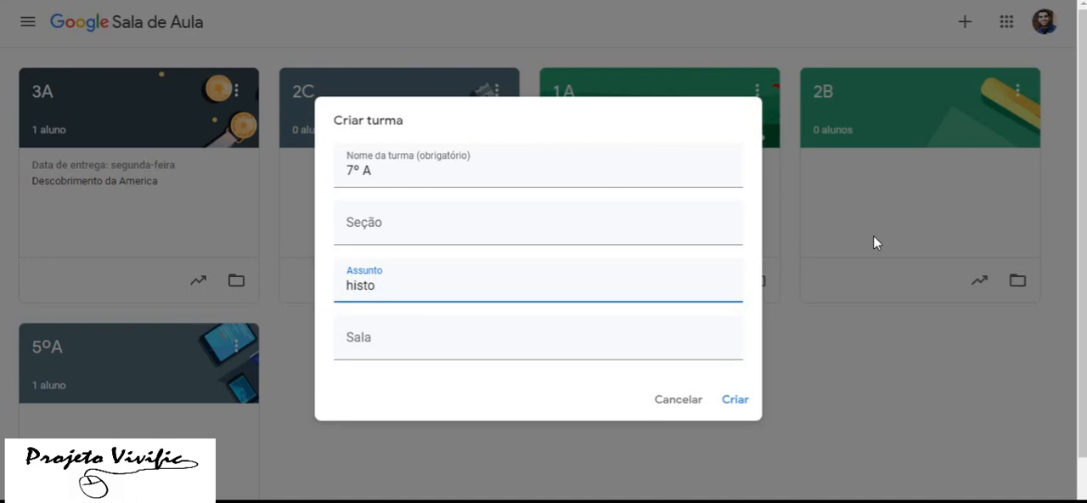
key(BackSpace)
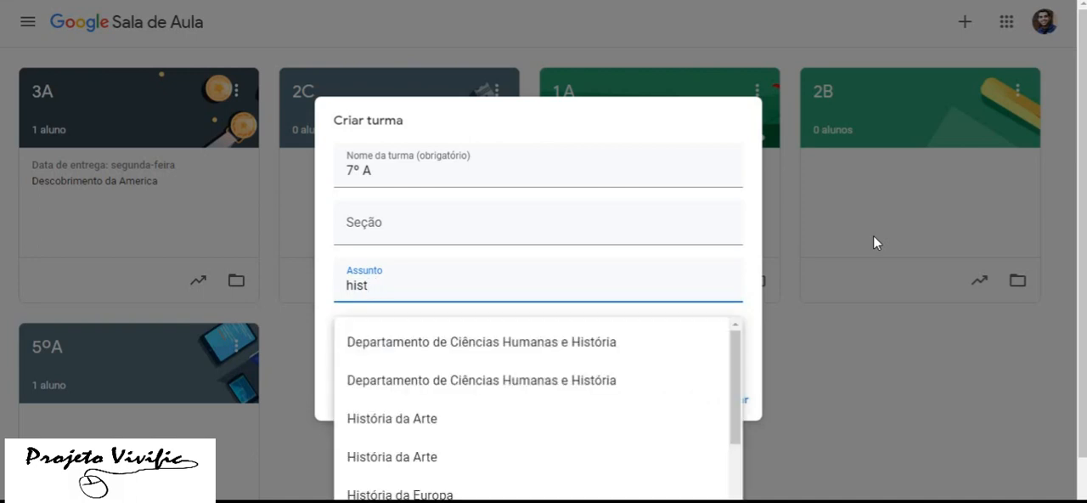
key(BackSpace)
key(BackSpace)
key(BackSpace)
key(BackSpace)
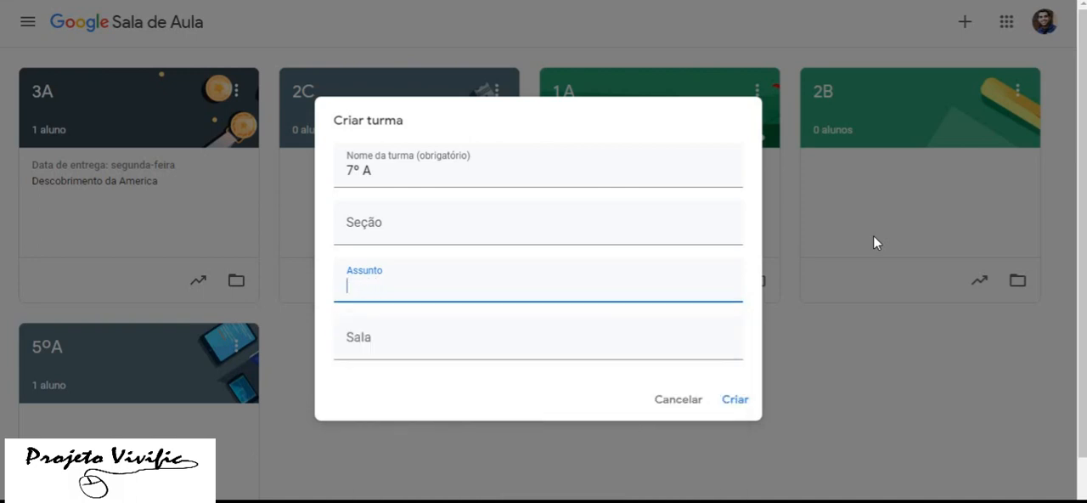
text(Geogra)
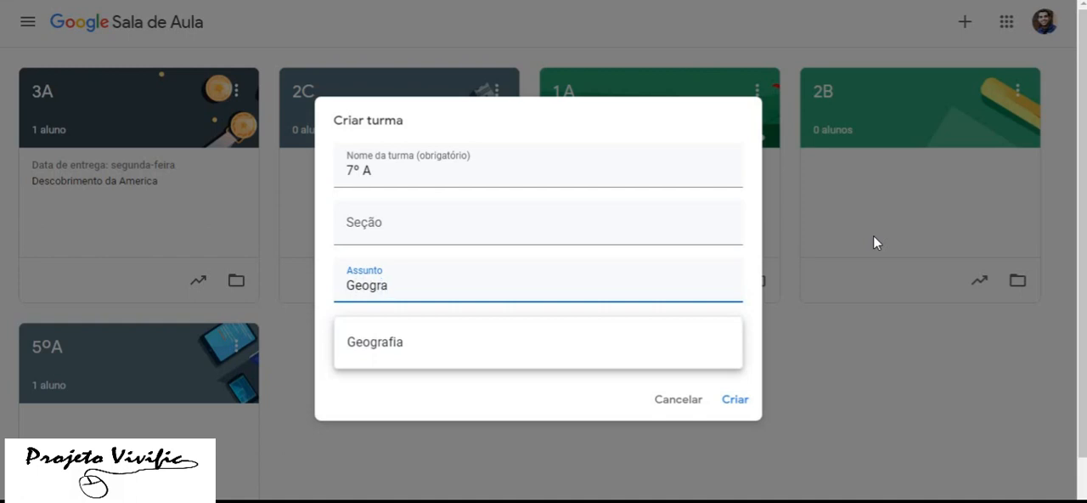
key(BackSpace)
key(BackSpace)
key(BackSpace)
key(BackSpace)
key(BackSpace)
key(BackSpace)
text(Ma)
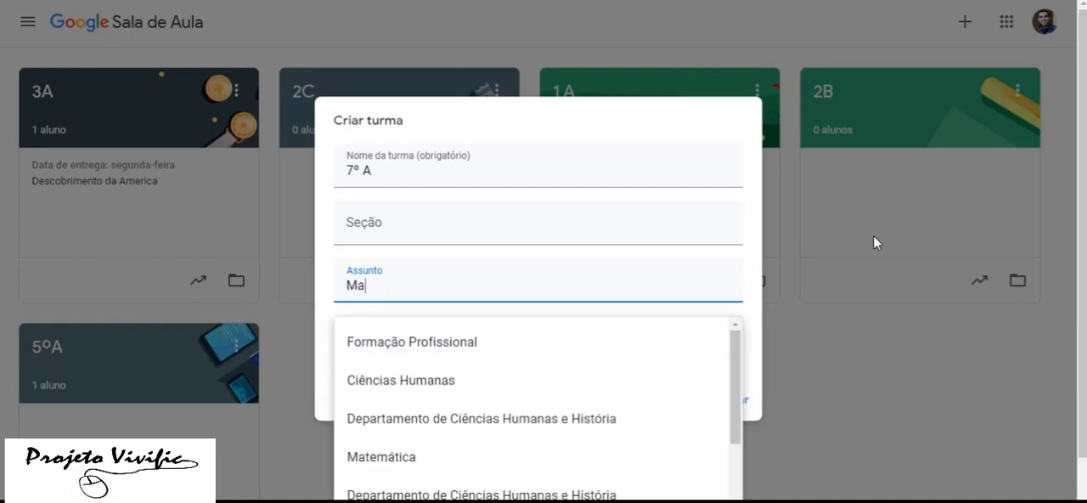
text(te)
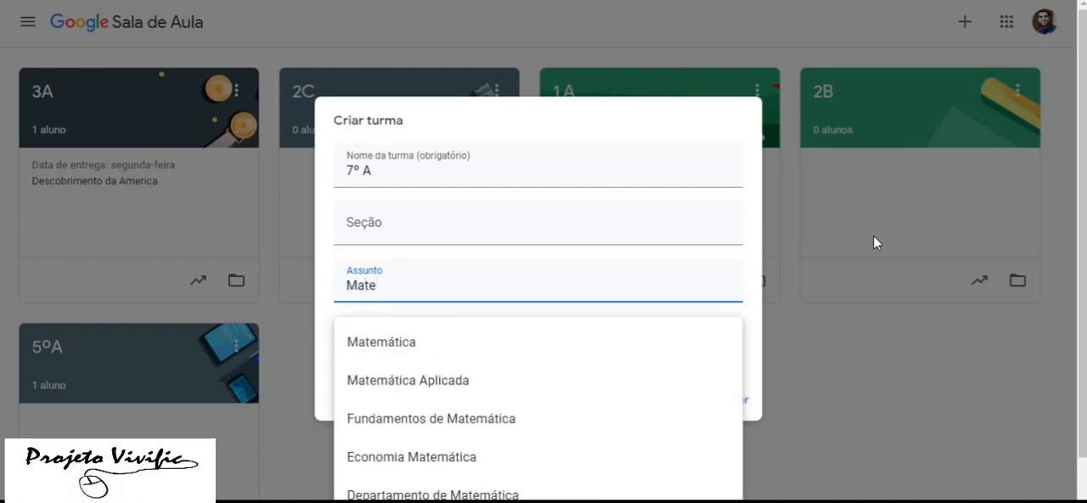
key(BackSpace)
key(BackSpace)
key(BackSpace)
key(BackSpace)
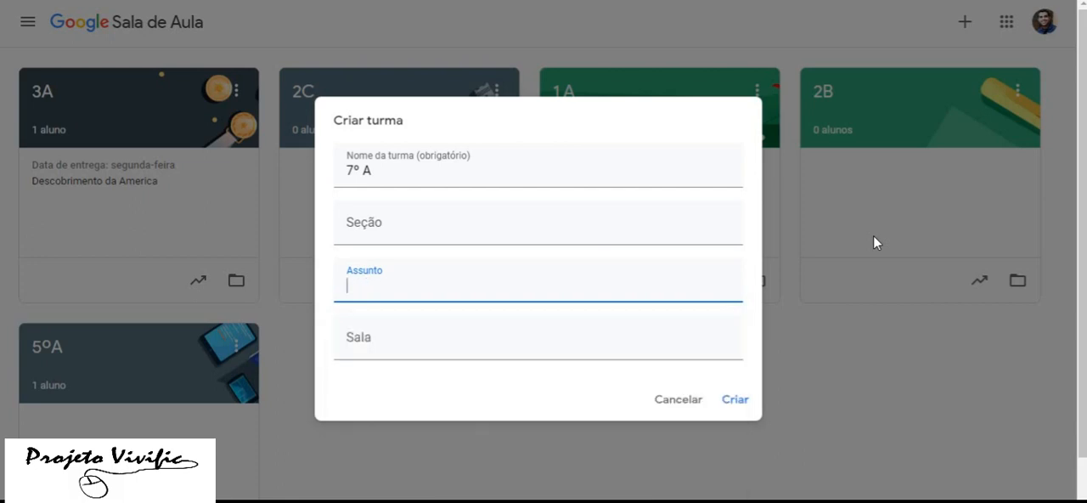
Set the class subject to Geografia and create the class
text(Ge)
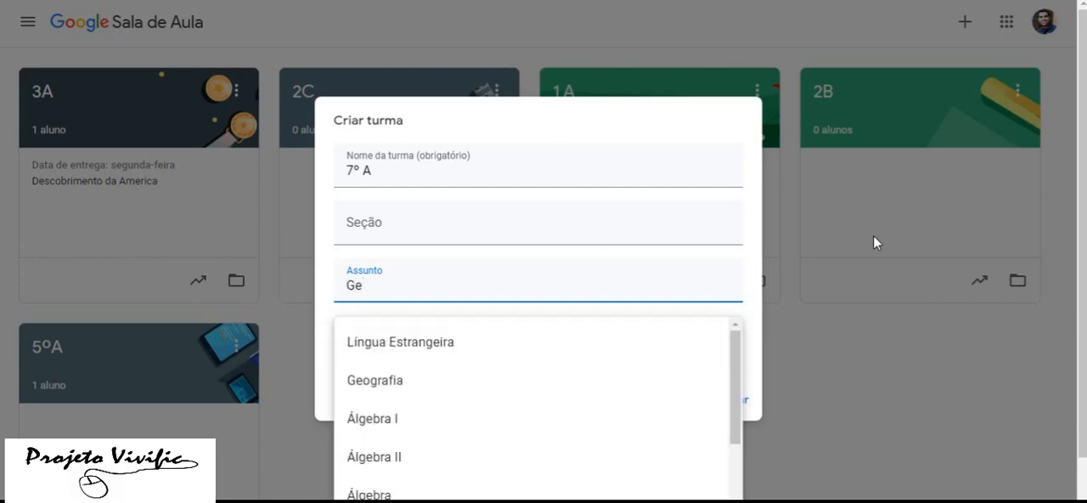
click(420, 399)
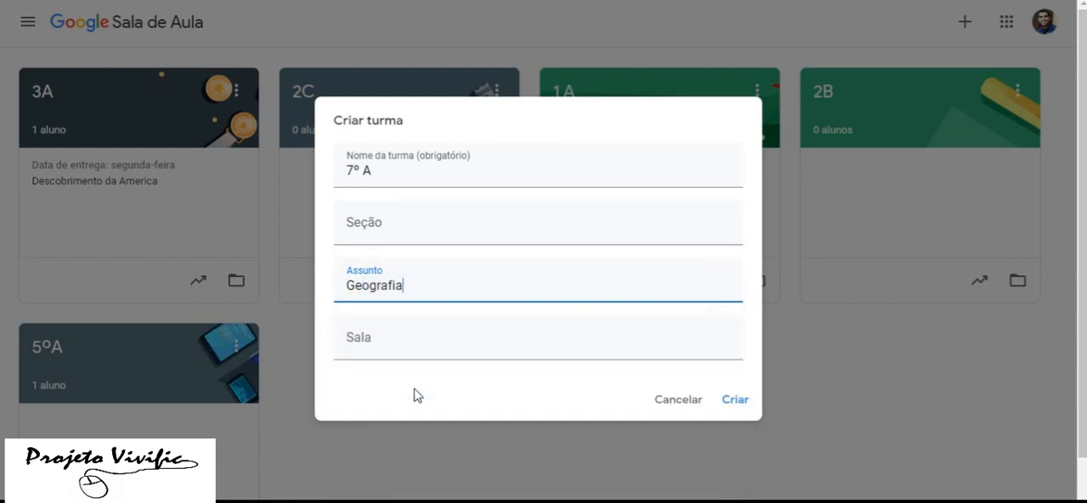
click(735, 400)
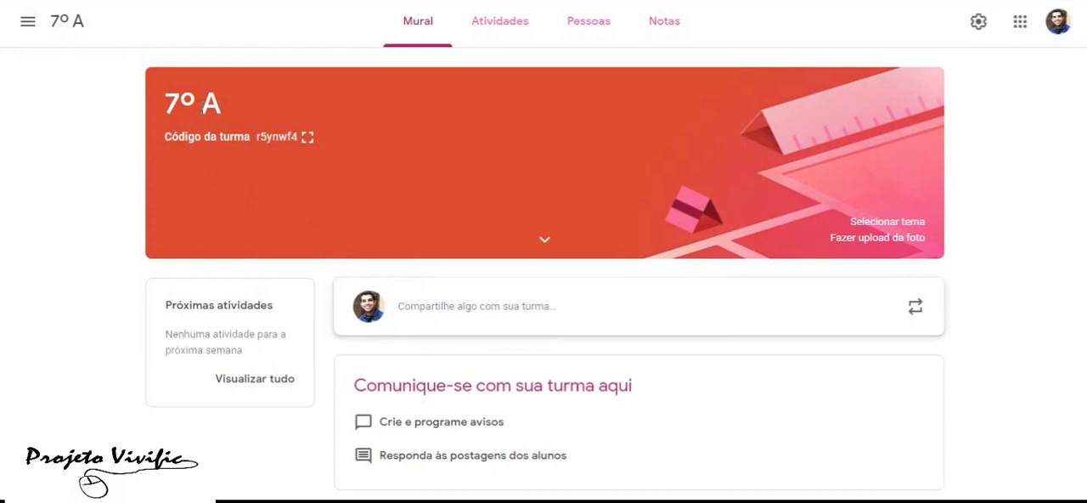
Display the class code enlarged, copy it and close the enlarged display
click(307, 138)
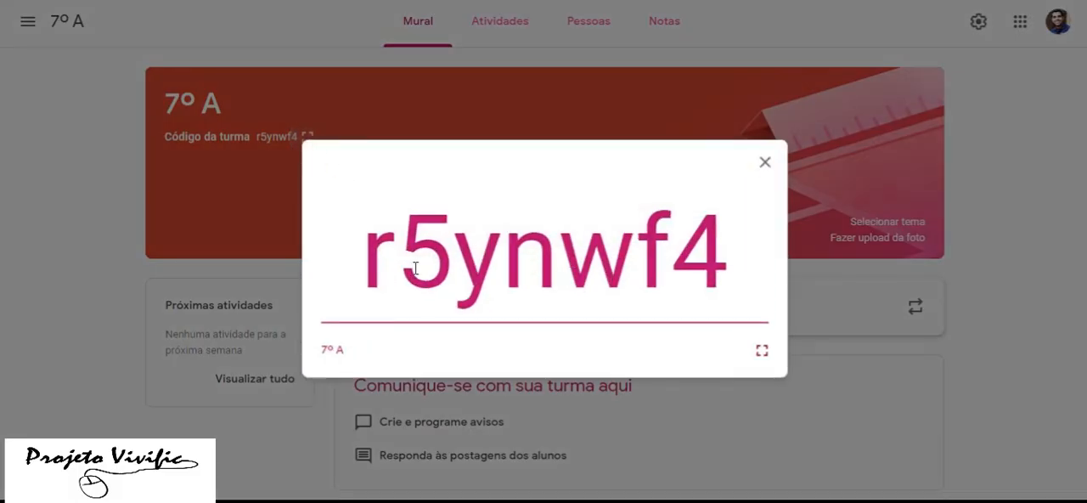
drag(728, 235, 376, 259)
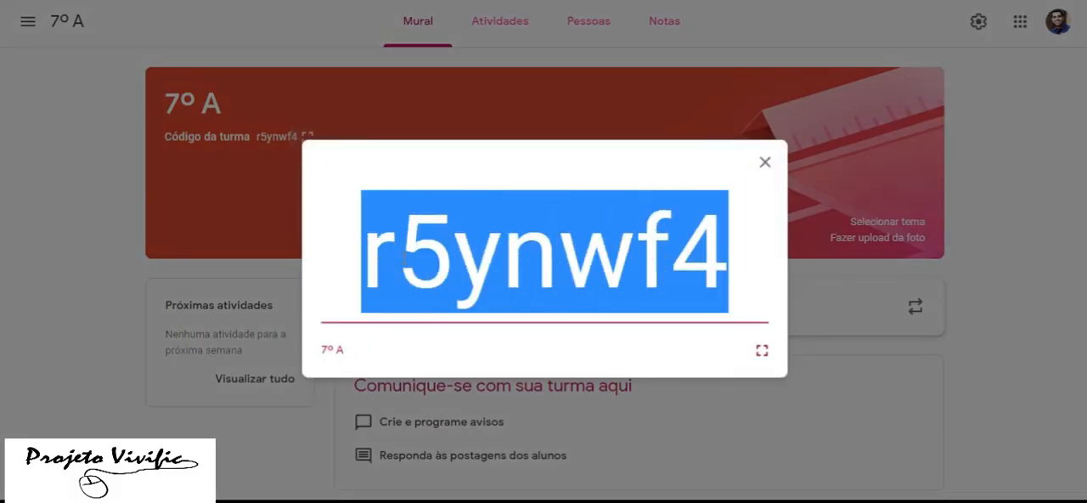
right_click(401, 256)
click(434, 269)
click(763, 161)
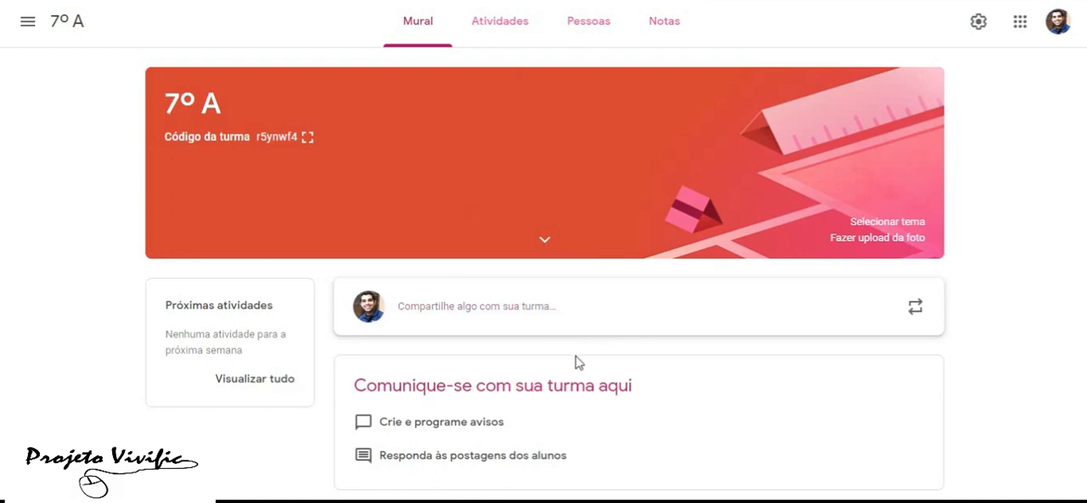
Start a new Atividade for the 7º A class and title it "Placas tectônicas", with the spelling corrected
click(512, 29)
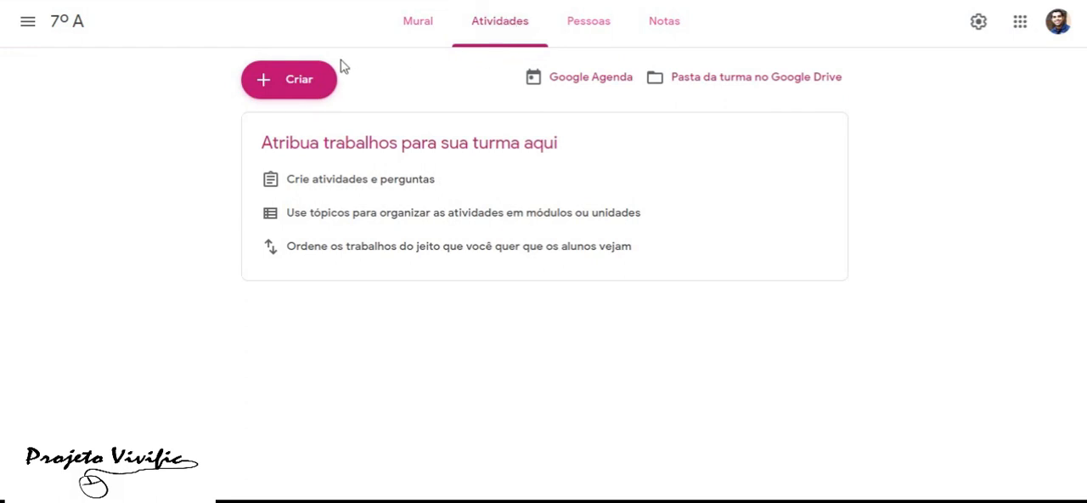
click(308, 90)
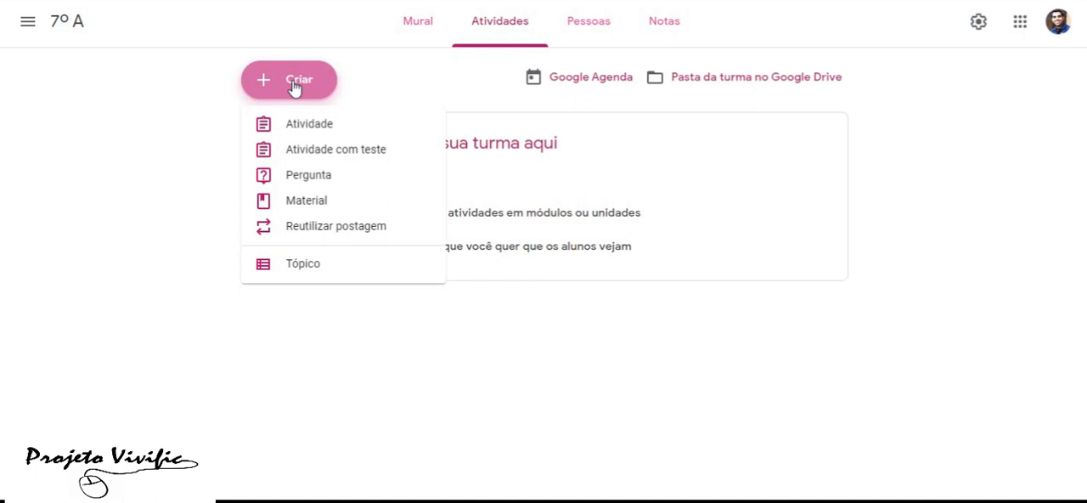
click(305, 128)
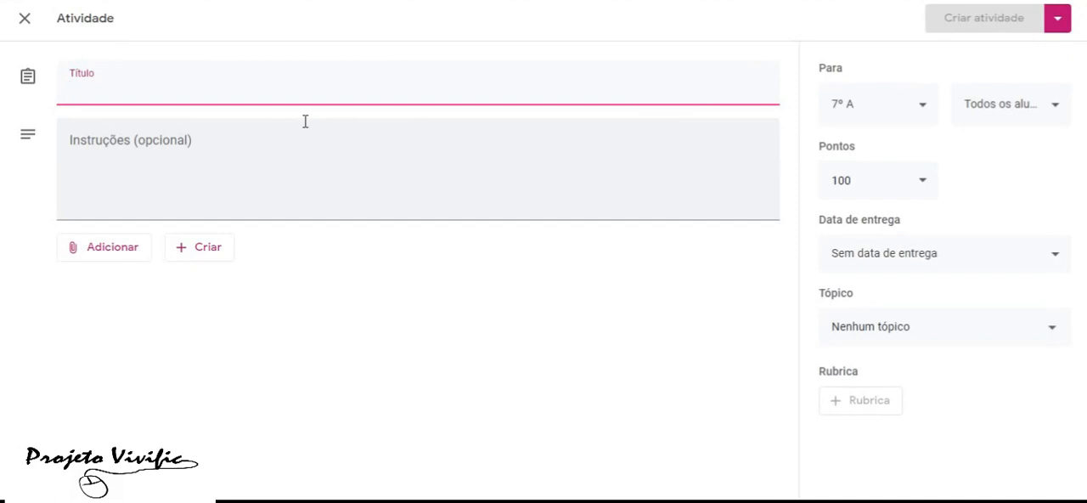
text(Pla)
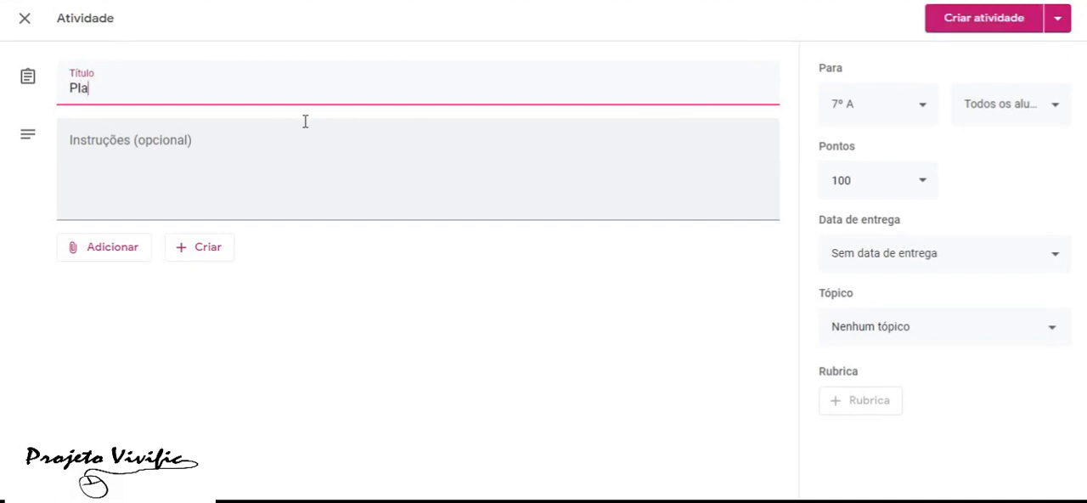
text(cas tectonicas)
click(144, 163)
right_click(138, 92)
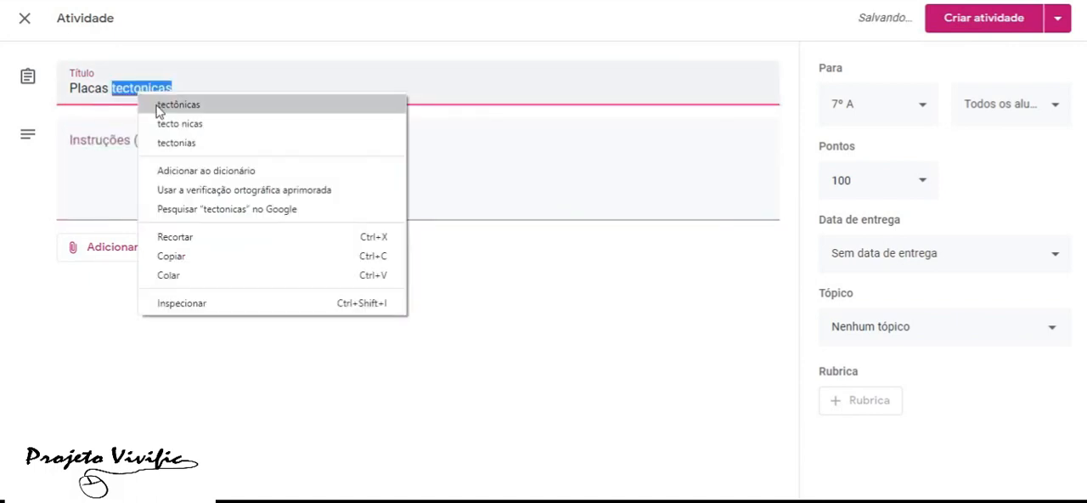
click(158, 106)
click(120, 153)
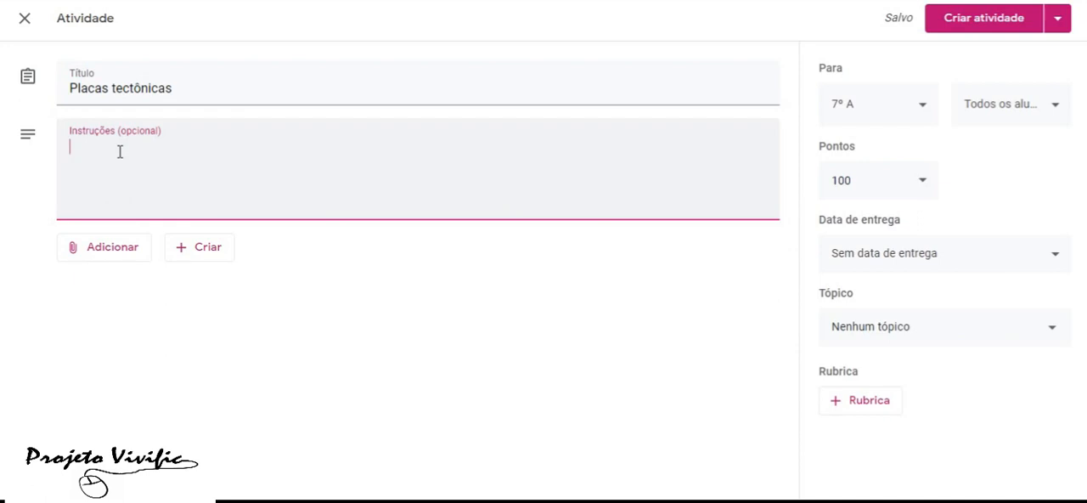
click(112, 257)
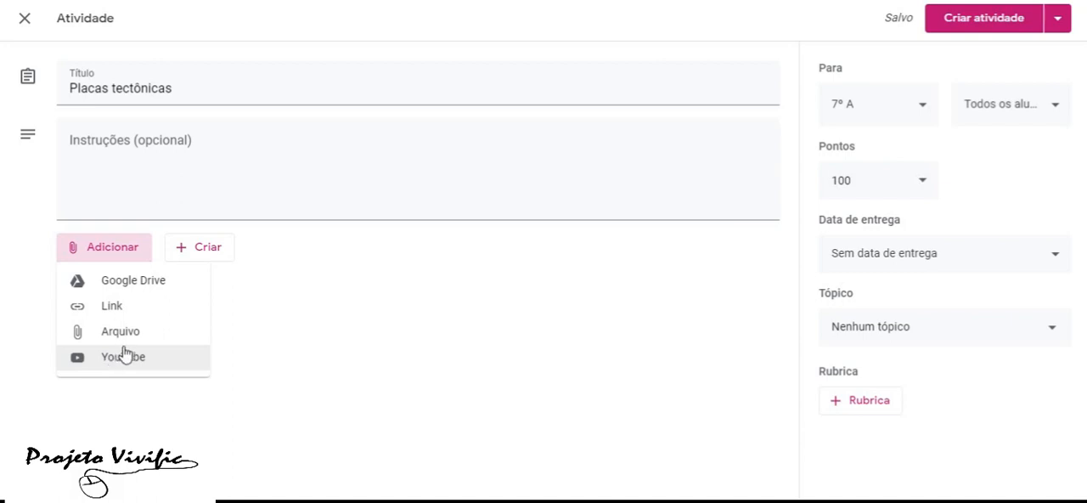
click(113, 176)
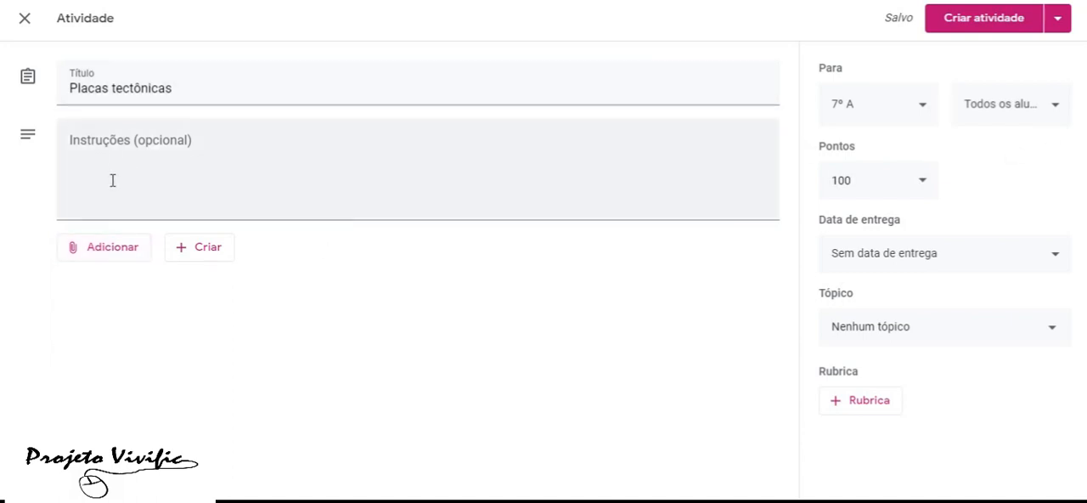
Enter the activity instructions "Assista esse vídeo e depois me mande um arquivo sobre o que entendeu"
click(88, 197)
text(A)
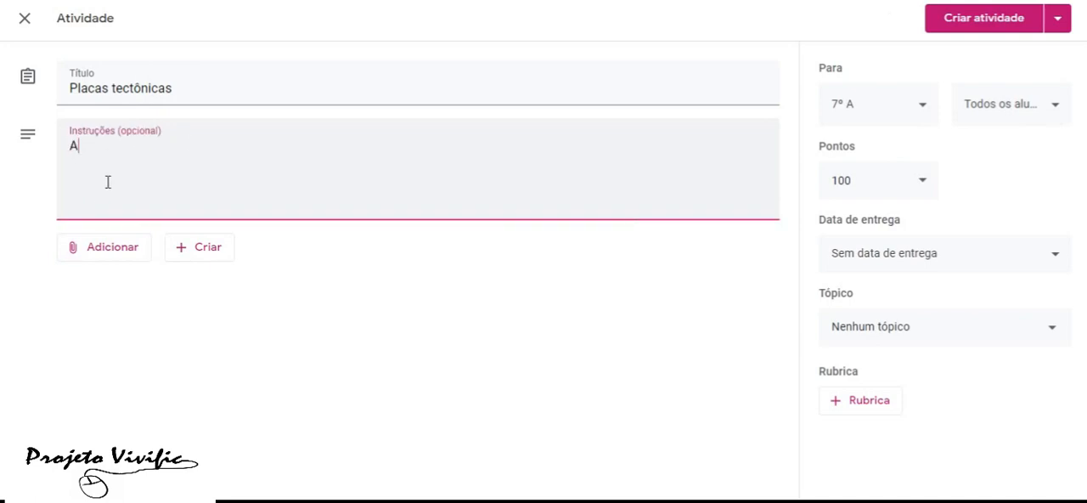
text(ssista esse )
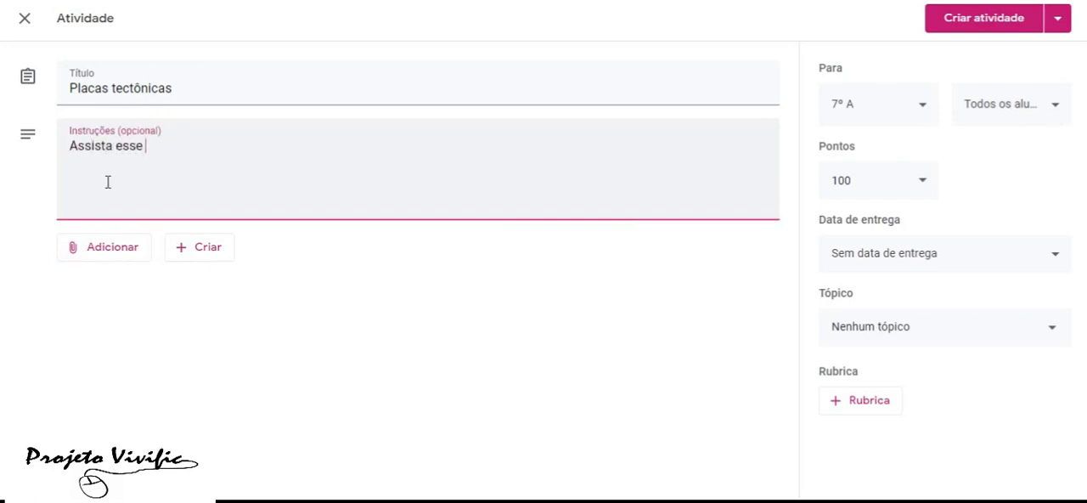
text(vídeo e depoi)
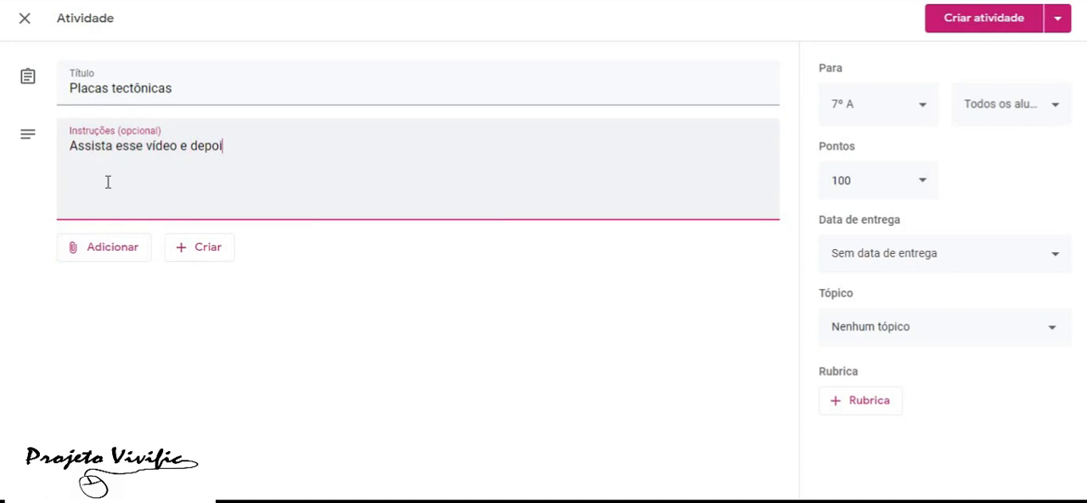
text(s me mande oum)
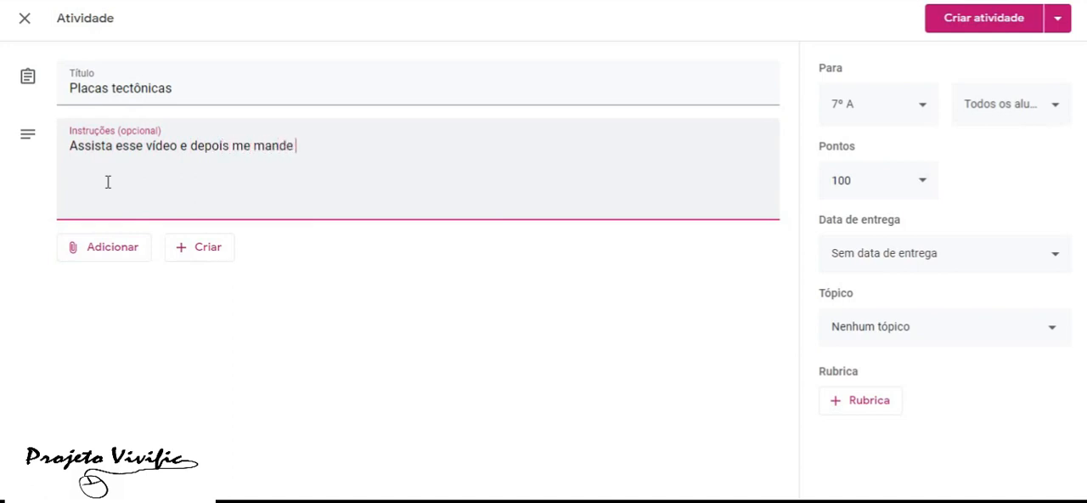
key(BackSpace)
key(BackSpace)
key(BackSpace)
text(um arquivo sobre o que eter)
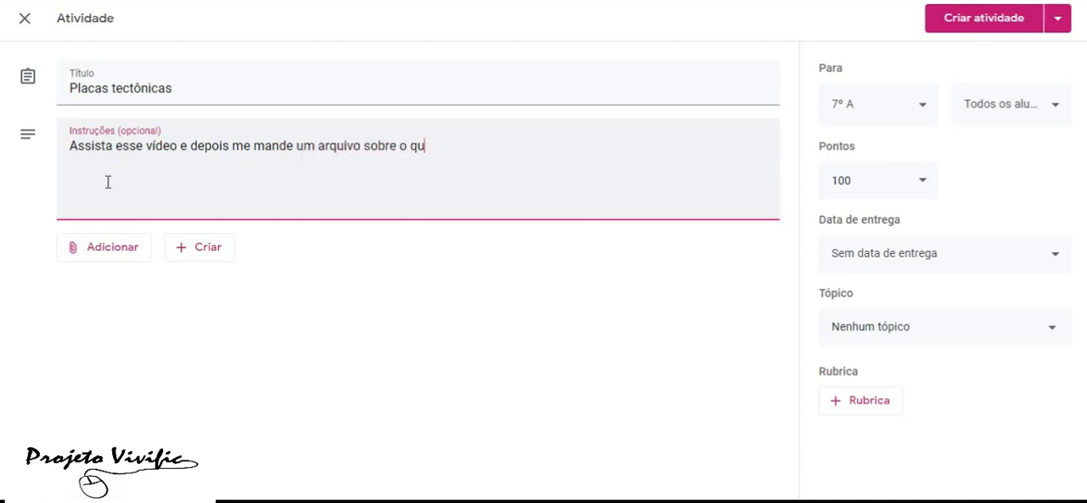
key(BackSpace)
key(BackSpace)
key(BackSpace)
text(ntendeu)
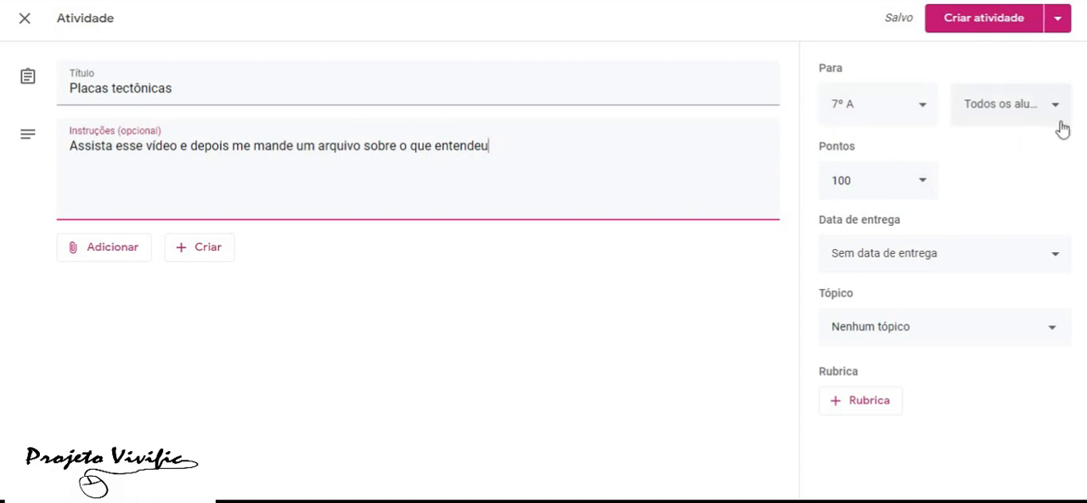
Try other point values for the activity, such as 2 and 4, and set the points back to 100
click(876, 184)
key(BackSpace)
key(BackSpace)
key(BackSpace)
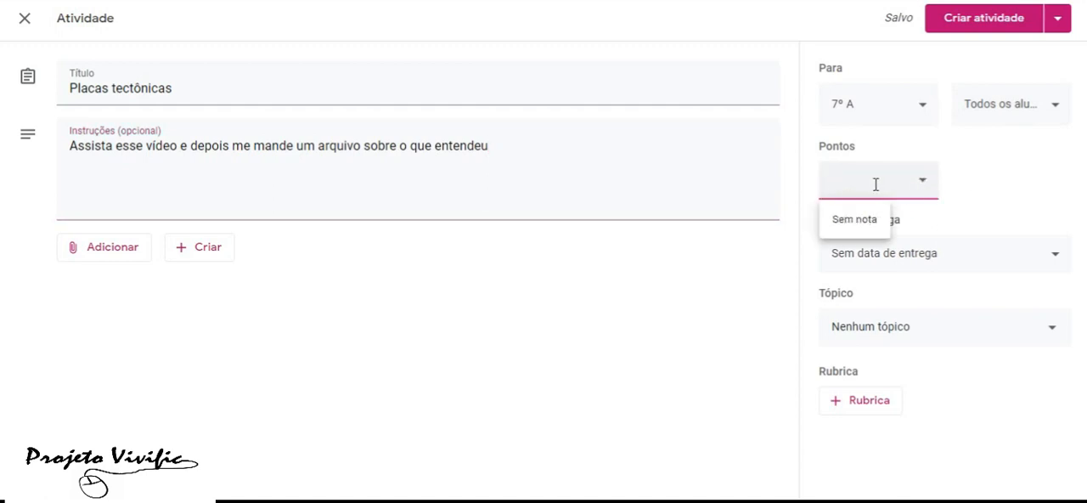
text(100)
key(BackSpace)
key(BackSpace)
key(BackSpace)
text(2)
key(BackSpace)
text(4)
key(BackSpace)
text(100)
click(1034, 185)
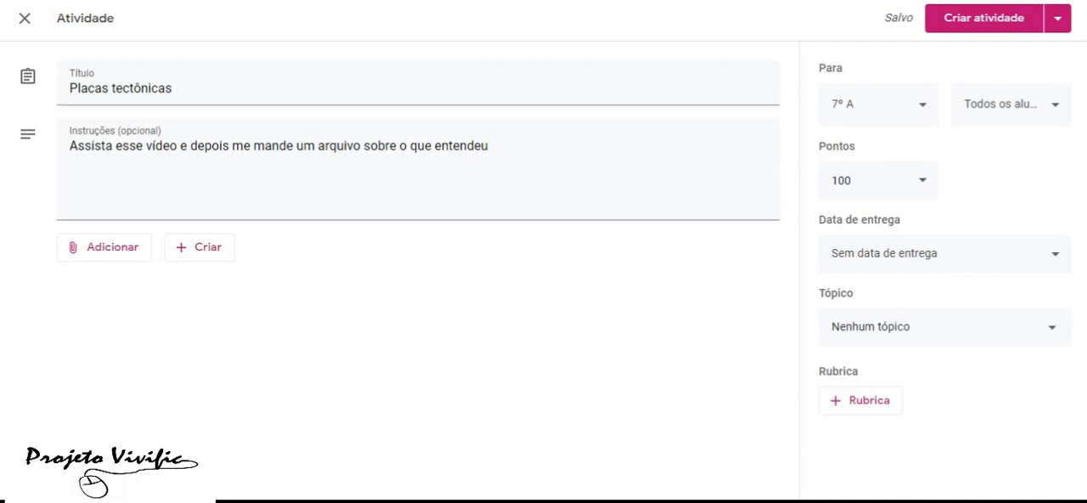
Set the activity's due date to 30 de mar. de 2020, without a time
click(960, 264)
click(899, 328)
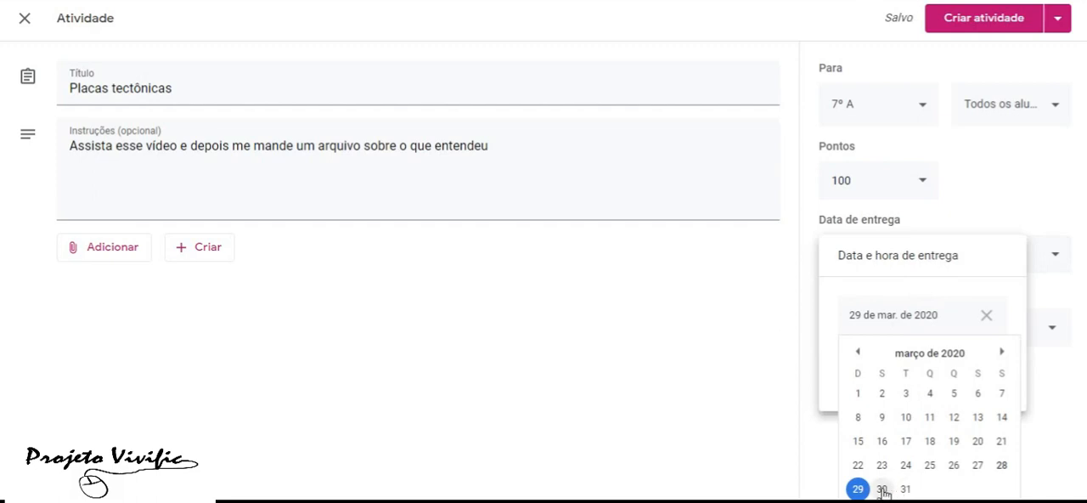
click(882, 489)
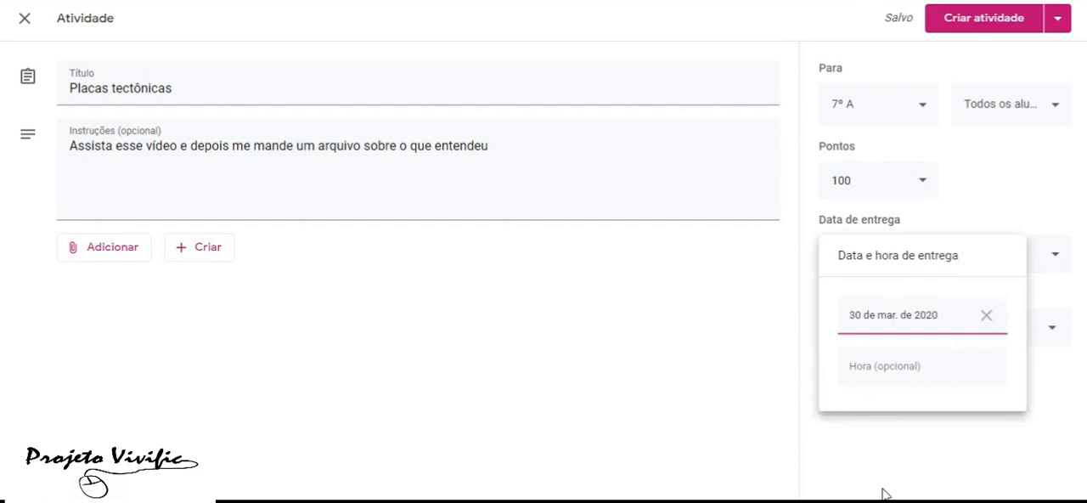
click(765, 388)
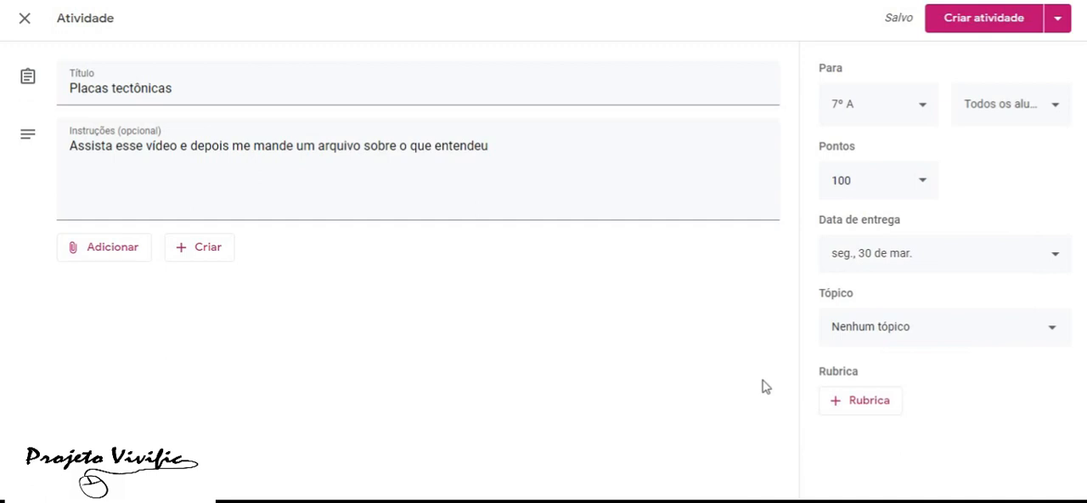
Start attaching a YouTube video to the activity and search for "placas tectonicas"
click(122, 250)
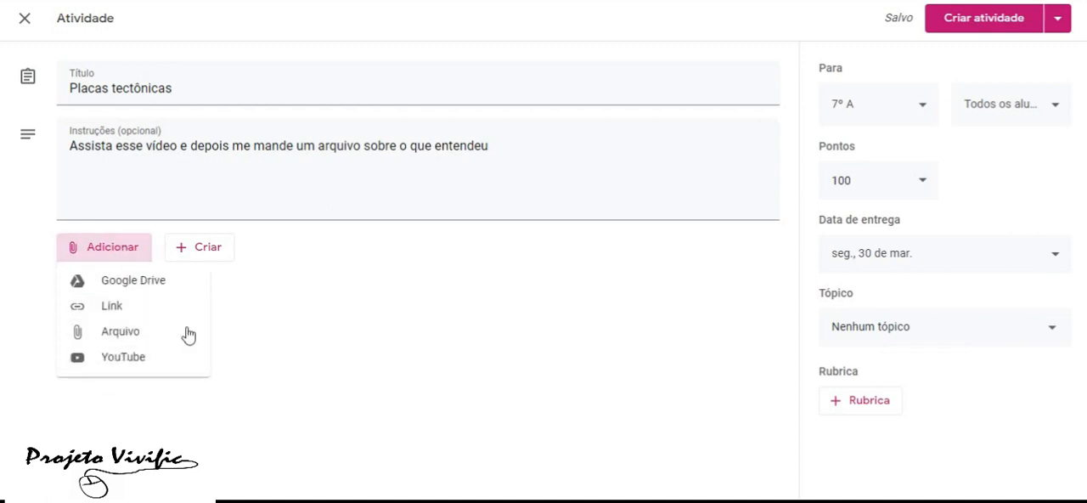
click(130, 360)
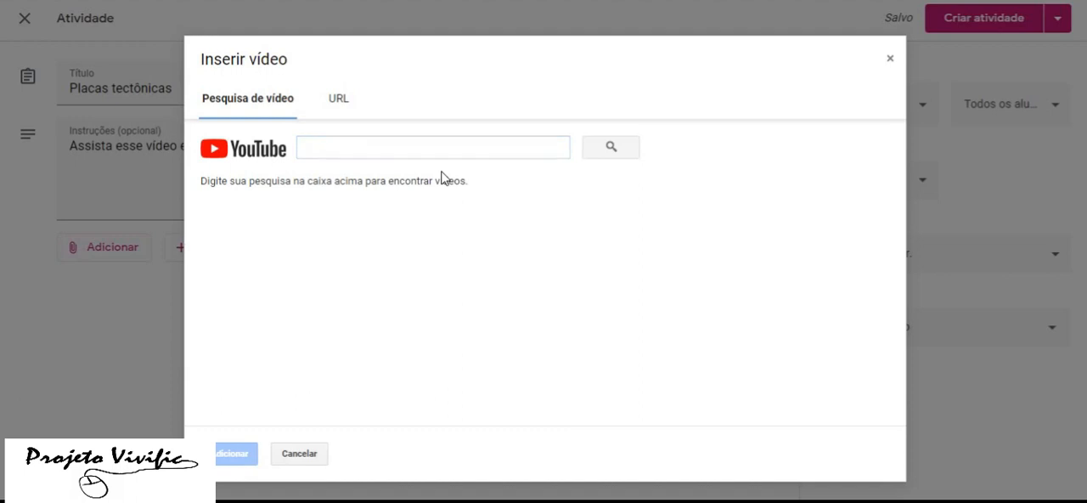
click(369, 152)
text(plc)
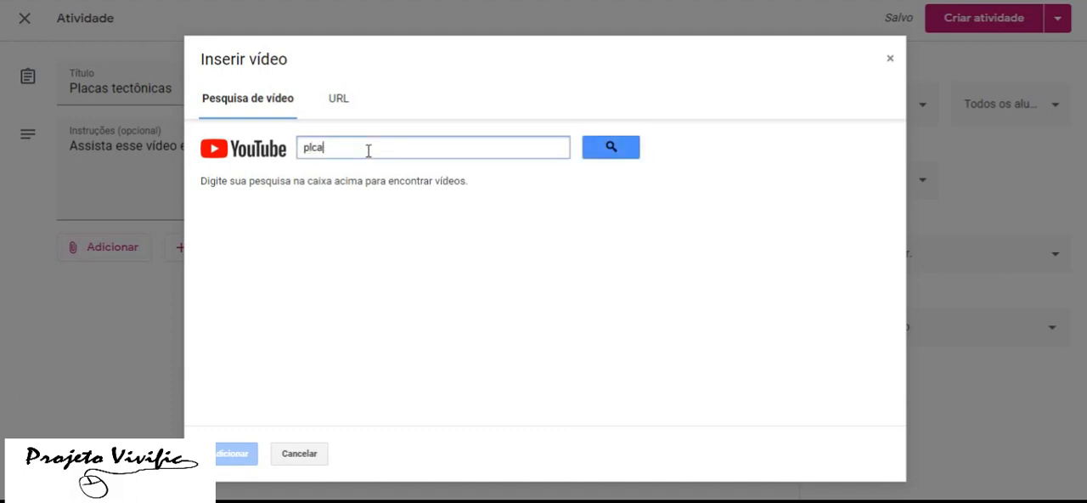
key(BackSpace)
text(as tectonicas tectonicas)
click(616, 148)
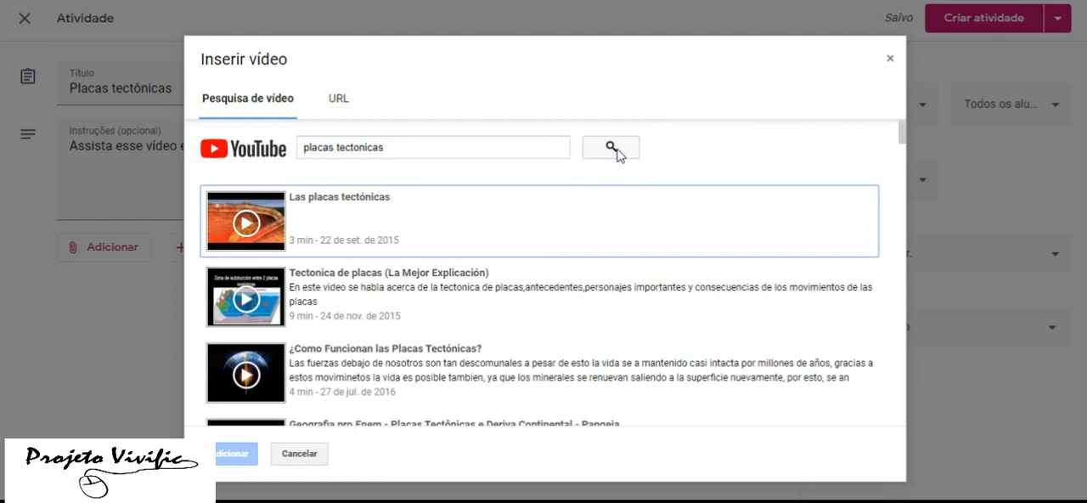
Attach the 50-minute video "Teoria de placas tectonicas" from the search results to the activity
scroll(582, 286, down, 1)
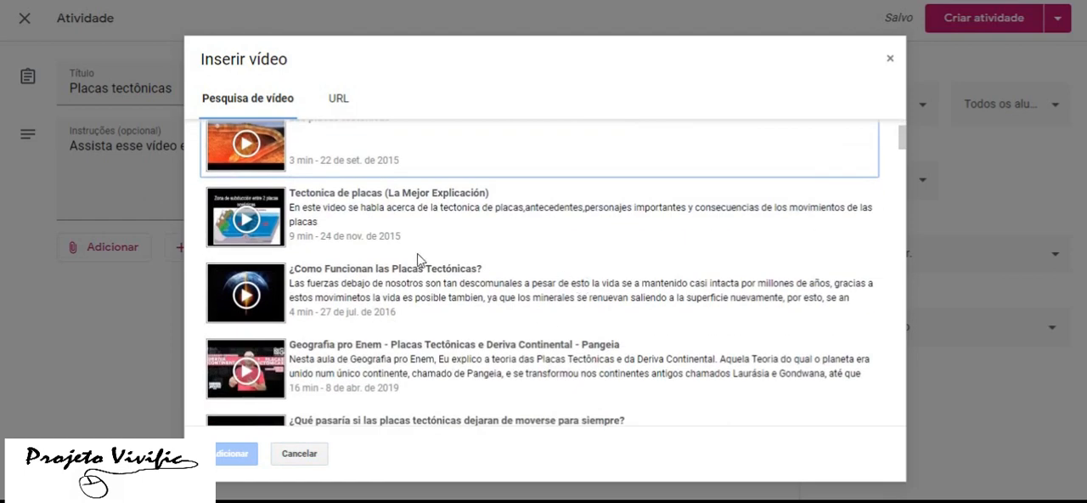
scroll(418, 259, down, 2)
scroll(519, 310, down, 1)
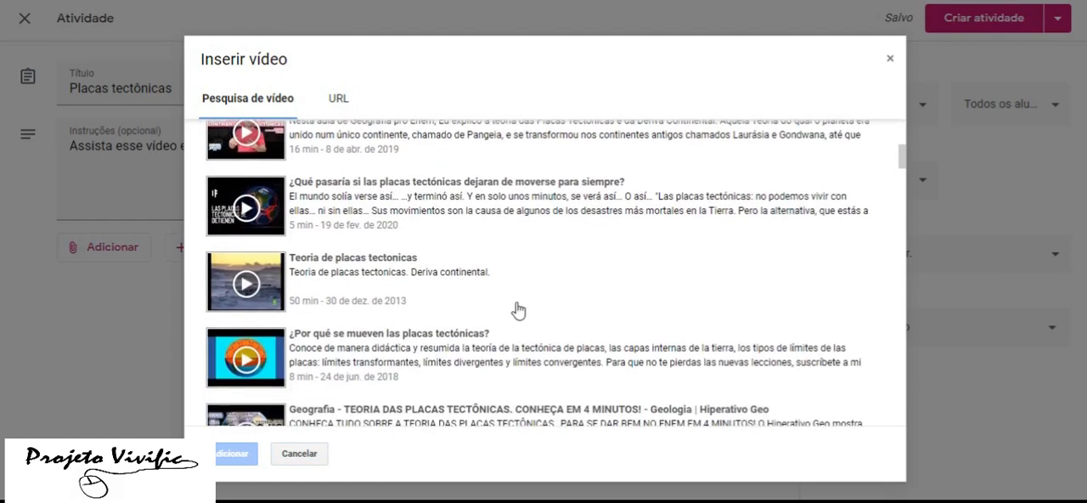
click(265, 273)
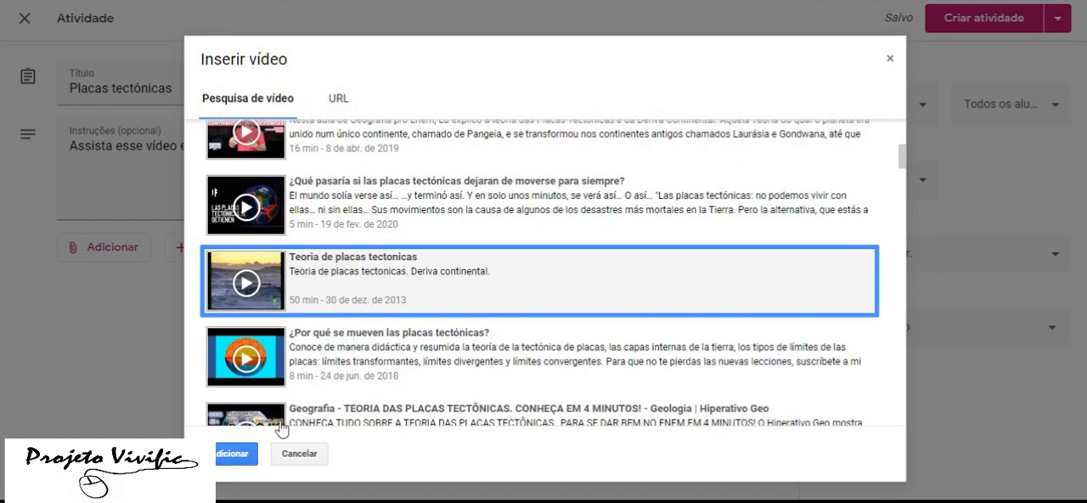
click(238, 457)
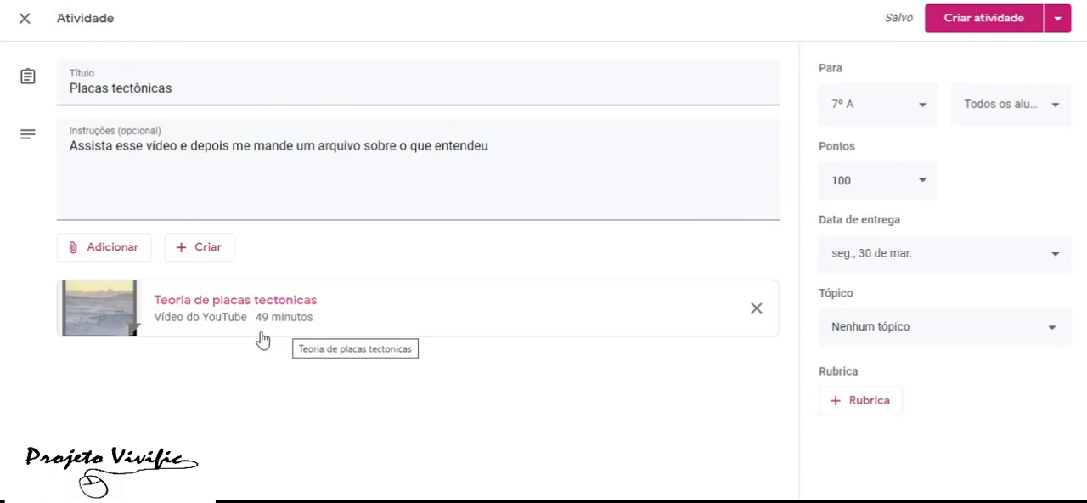
Check the attachment options without adding anything else, and create the Placas tectônicas activity for the class
click(127, 247)
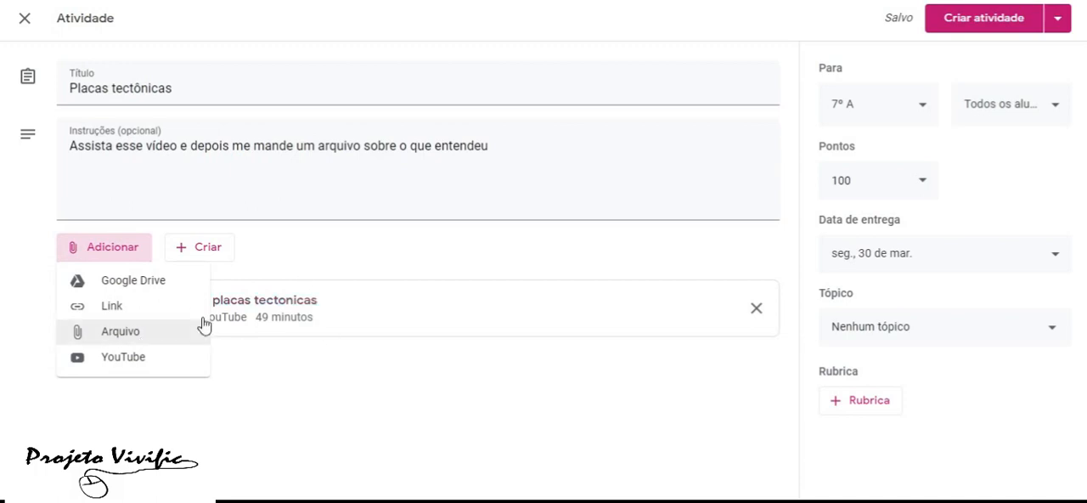
click(340, 378)
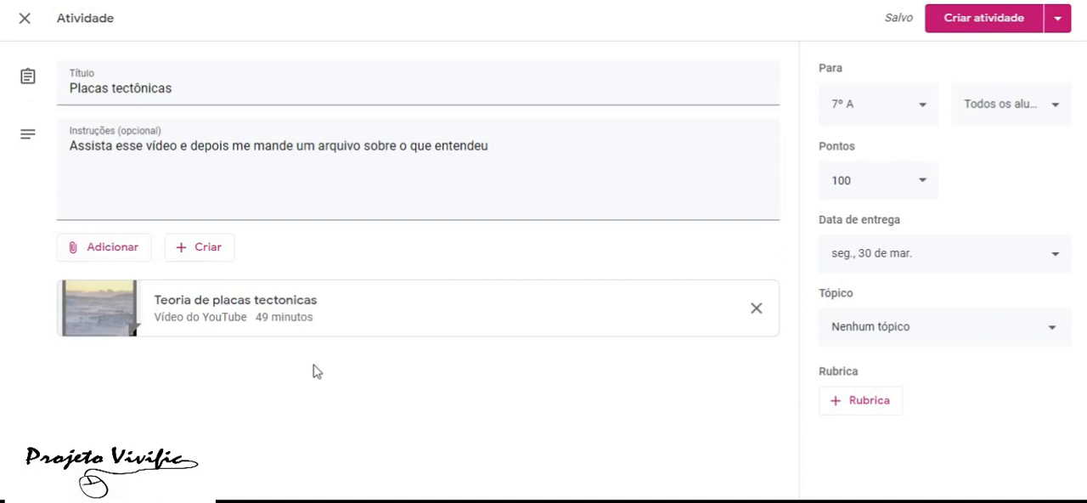
click(981, 26)
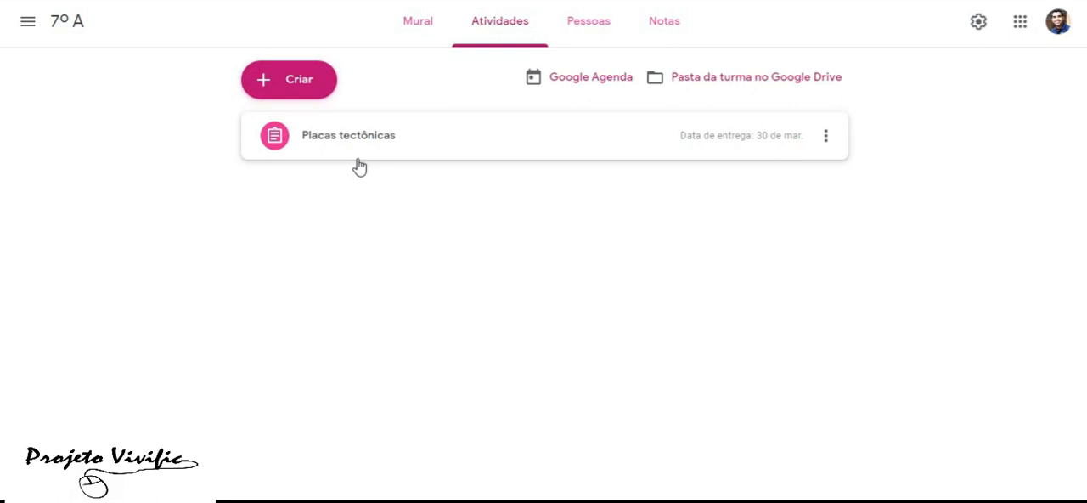
Invite a student to the 7º A class by searching for her name and choosing her Gmail address
click(581, 31)
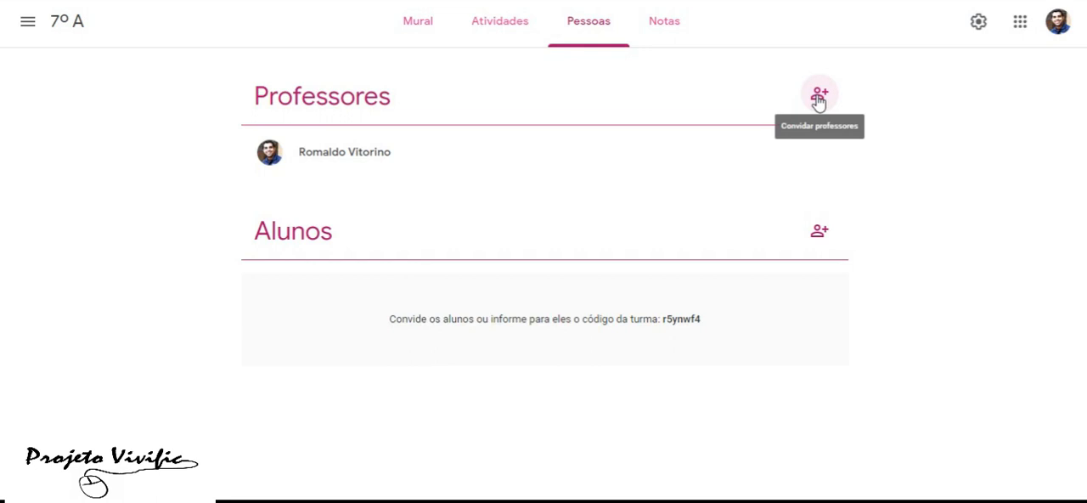
click(821, 238)
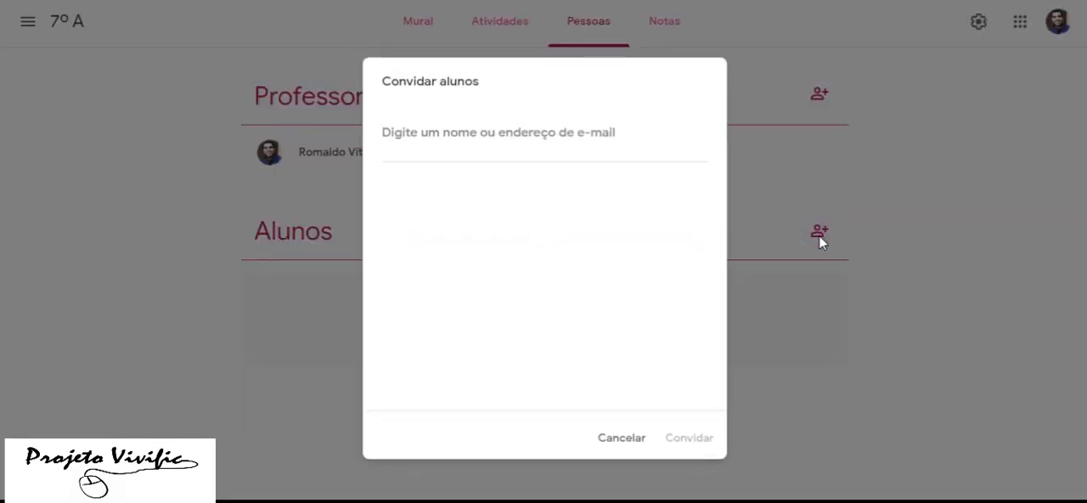
text(ed)
text(uarda)
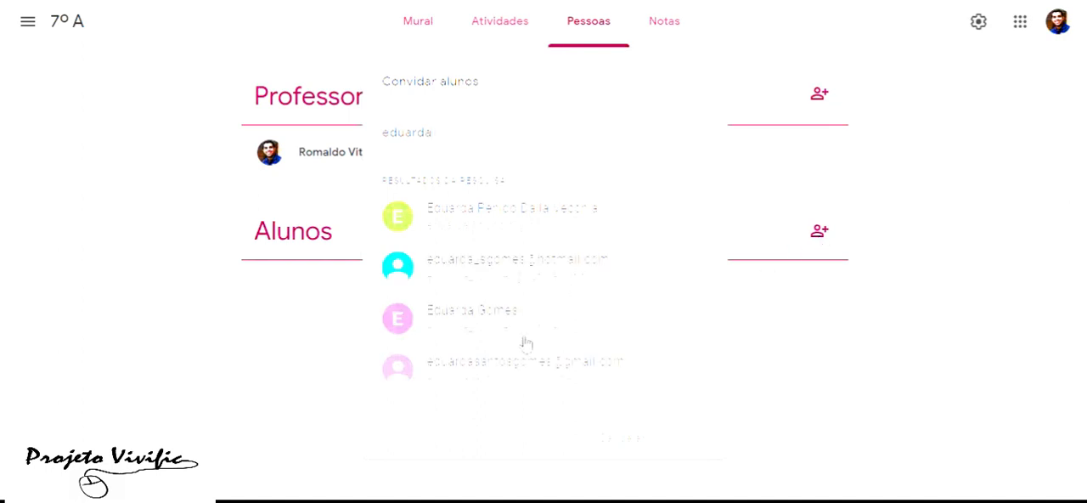
click(489, 384)
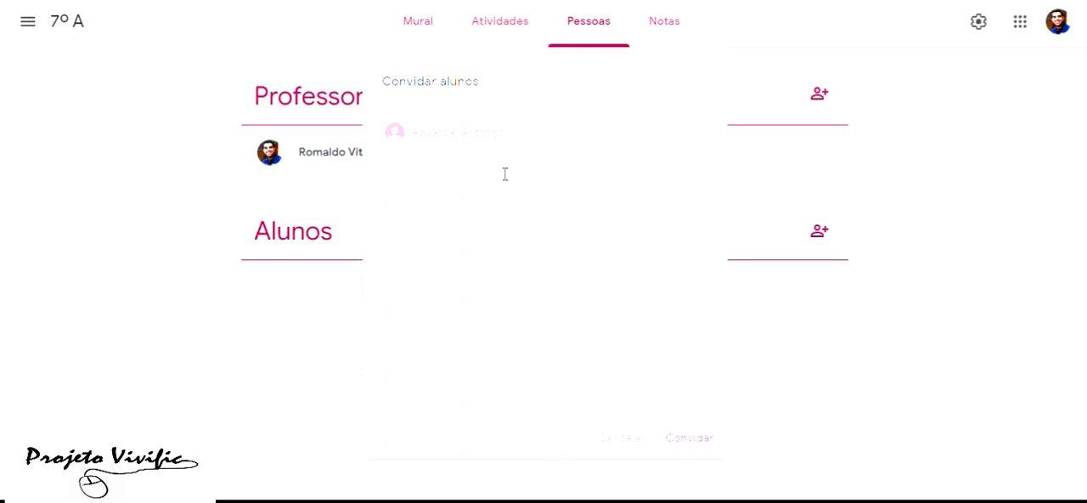
click(707, 447)
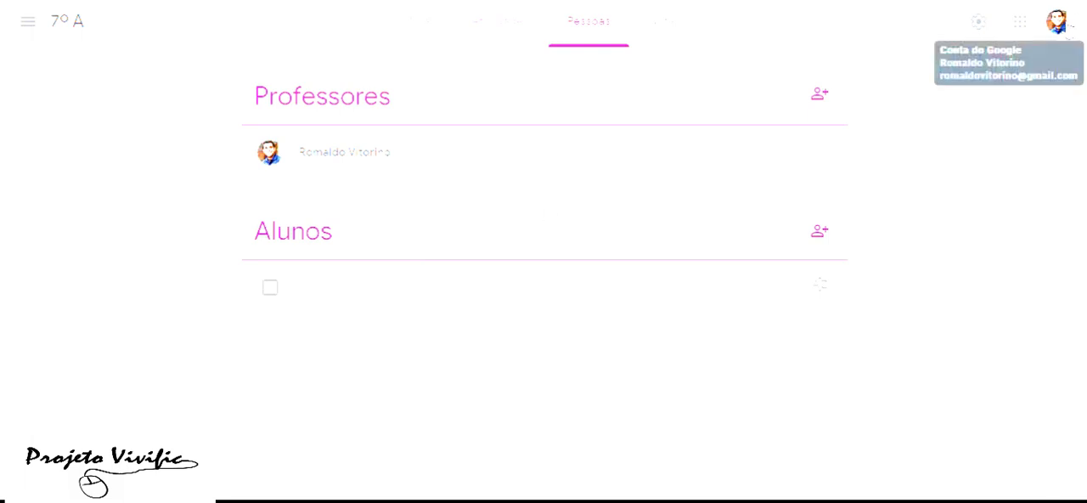
Sign out of the teacher's account and submit the student's e-mail address to sign in with another account
click(1060, 23)
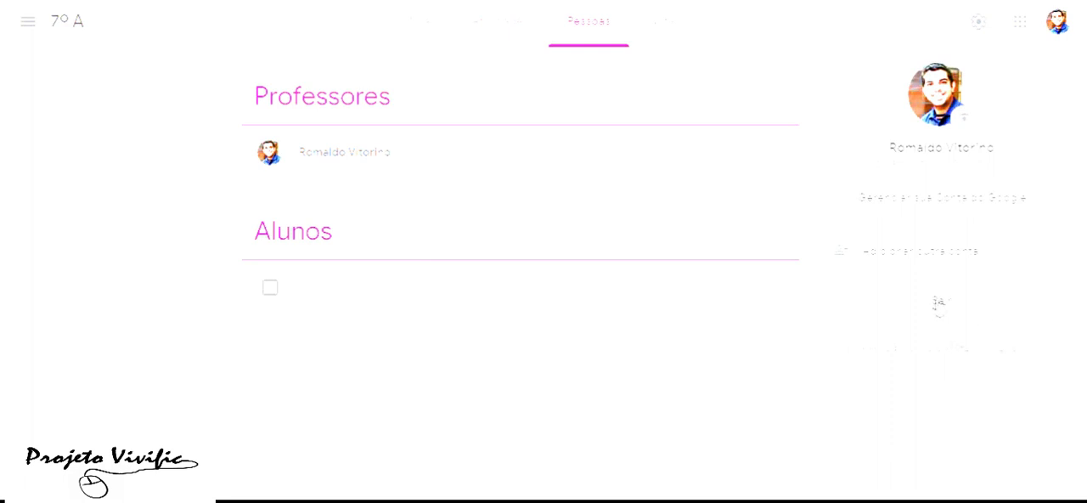
click(940, 305)
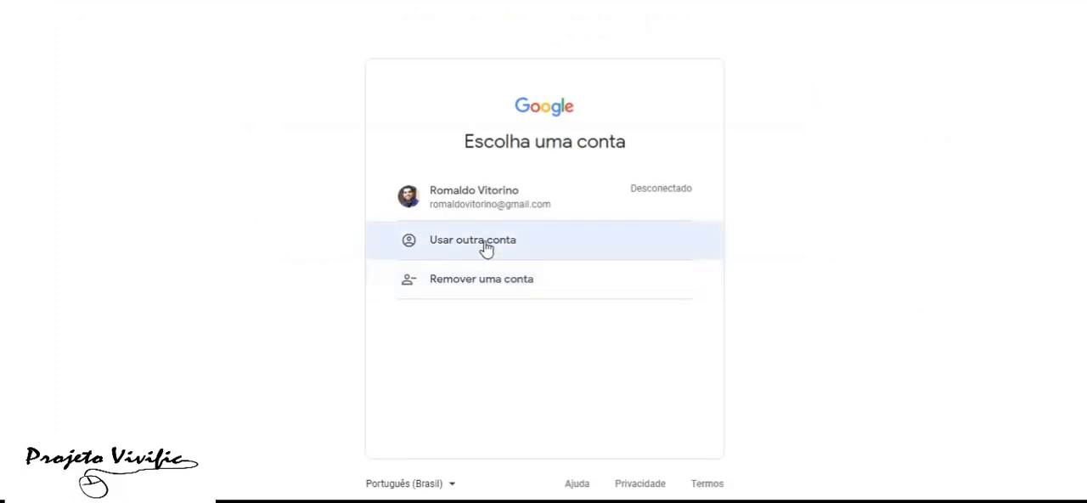
click(486, 248)
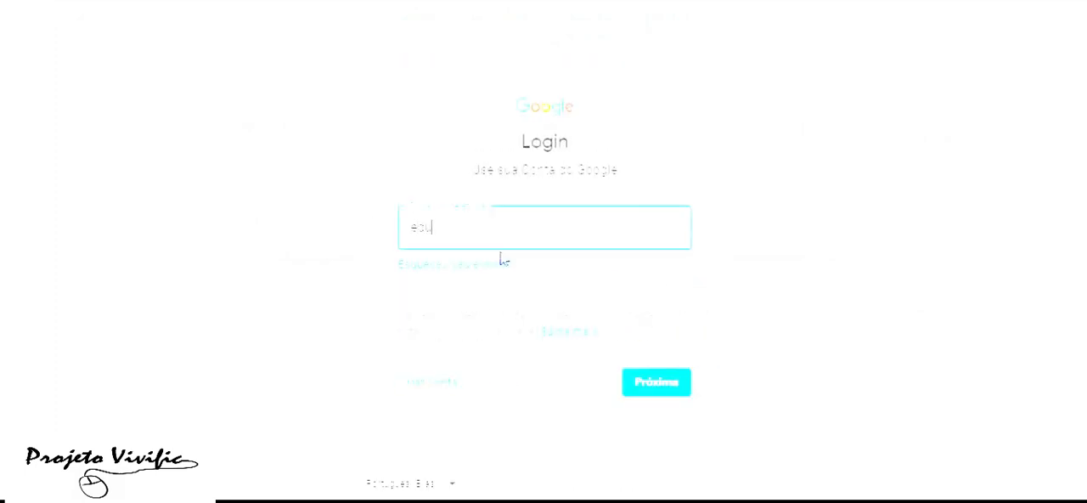
key(Return)
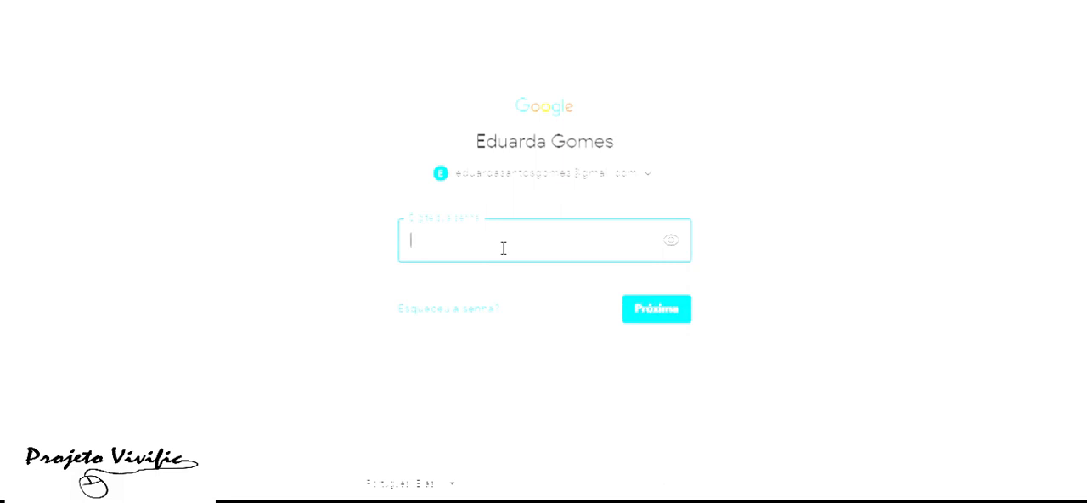
Enter the student's account password and complete the sign-in to Google Sala de Aula
text(***********)
key(Return)
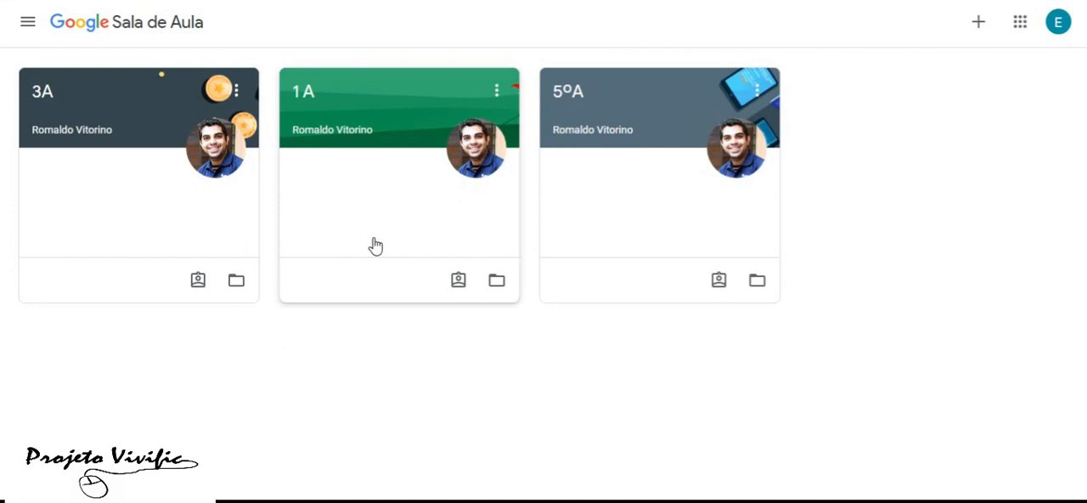
Join the 7º A class from the student's account using the copied class code
click(980, 23)
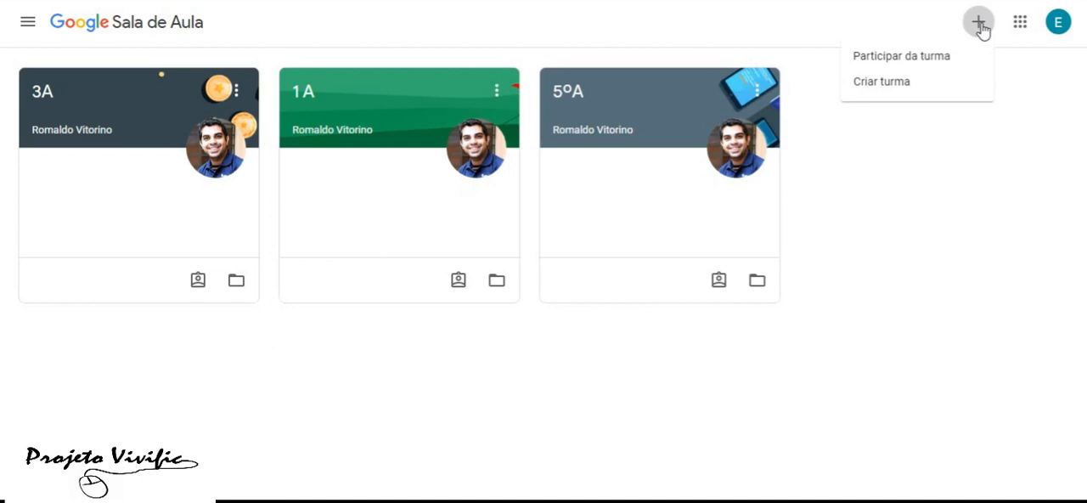
click(901, 61)
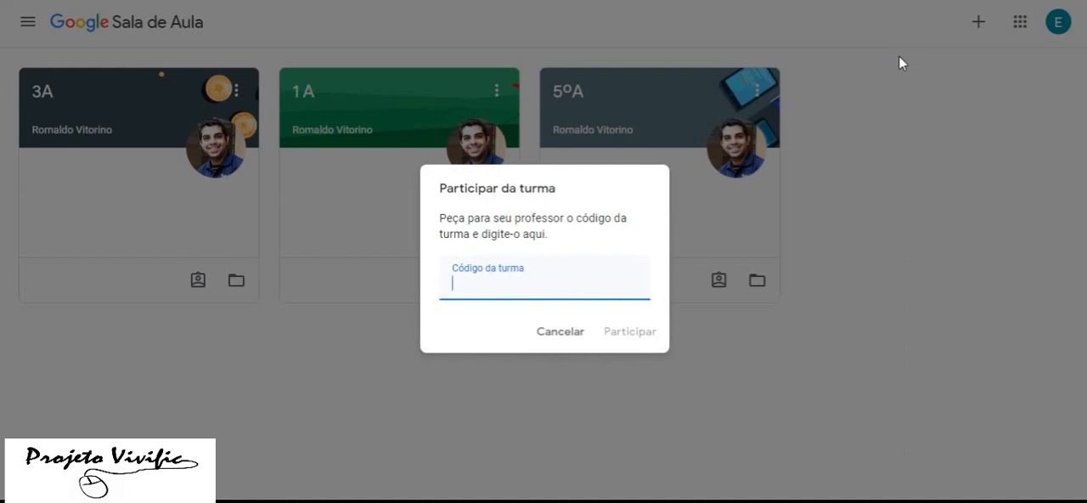
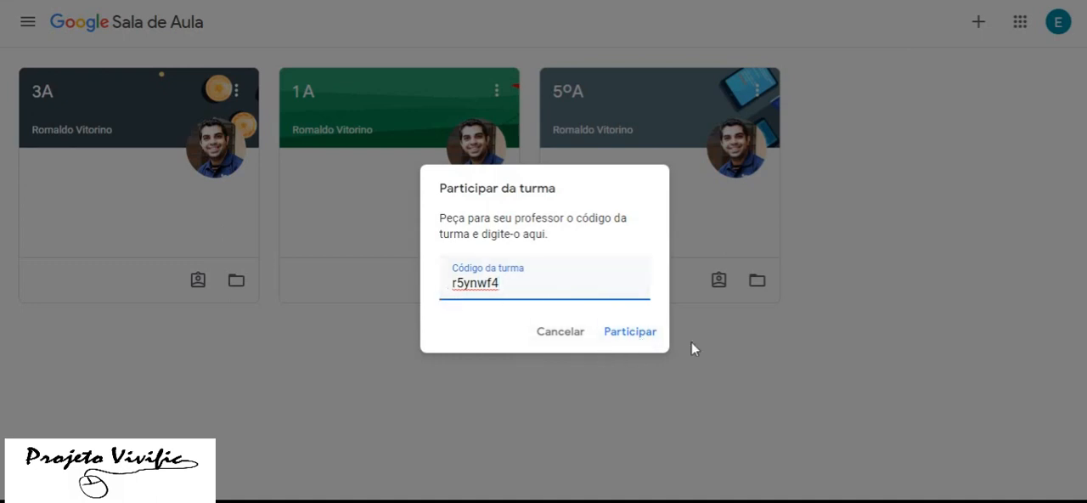
click(633, 339)
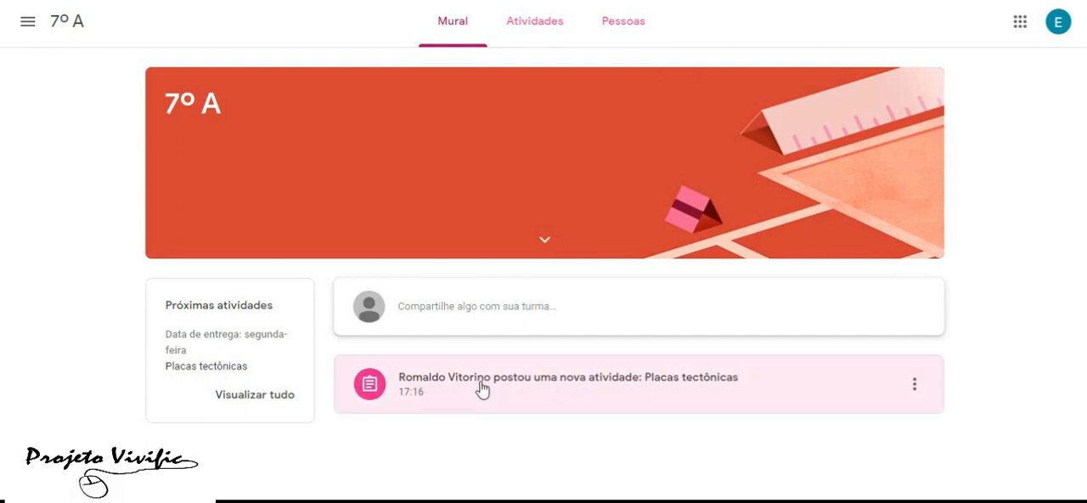
Open the Placas tectônicas activity and briefly preview its attached video, Teoria de placas tectonicas, returning to the activity page
click(614, 397)
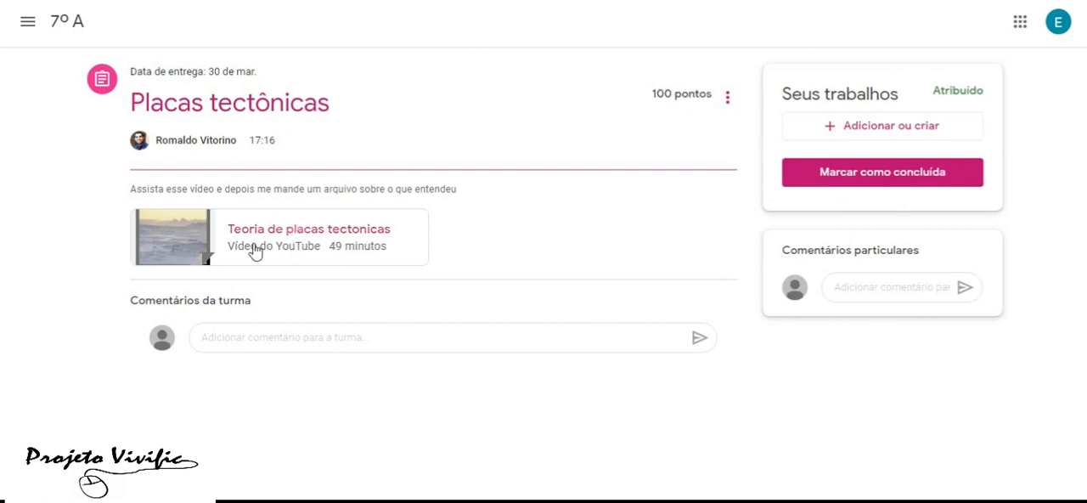
click(295, 234)
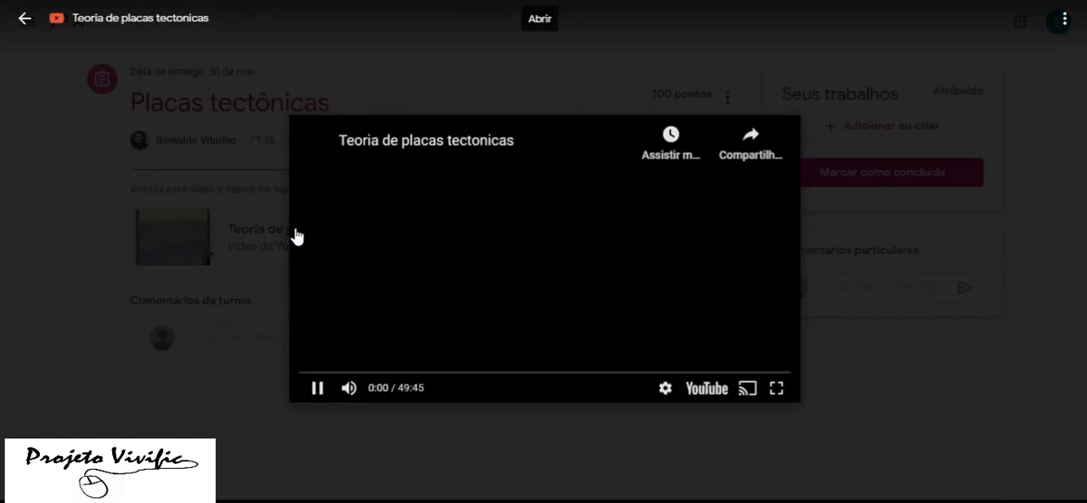
click(318, 391)
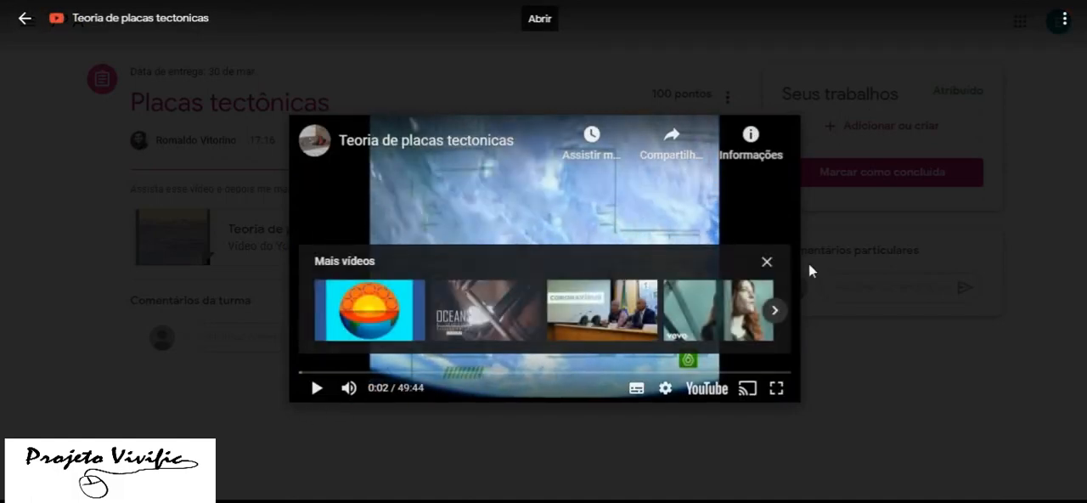
click(24, 17)
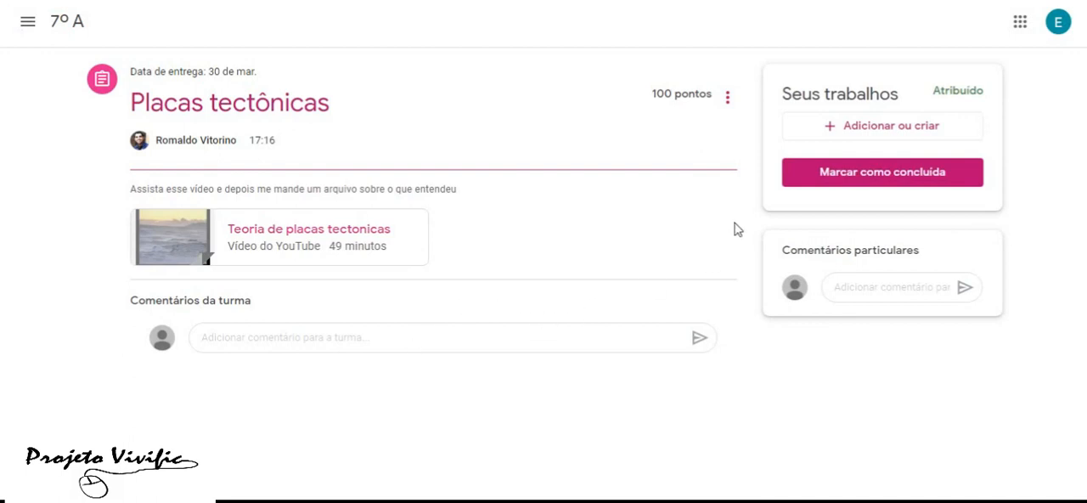
Create a new Google document as the student's work for the activity, allow the site's pop-ups, and open the document
click(889, 133)
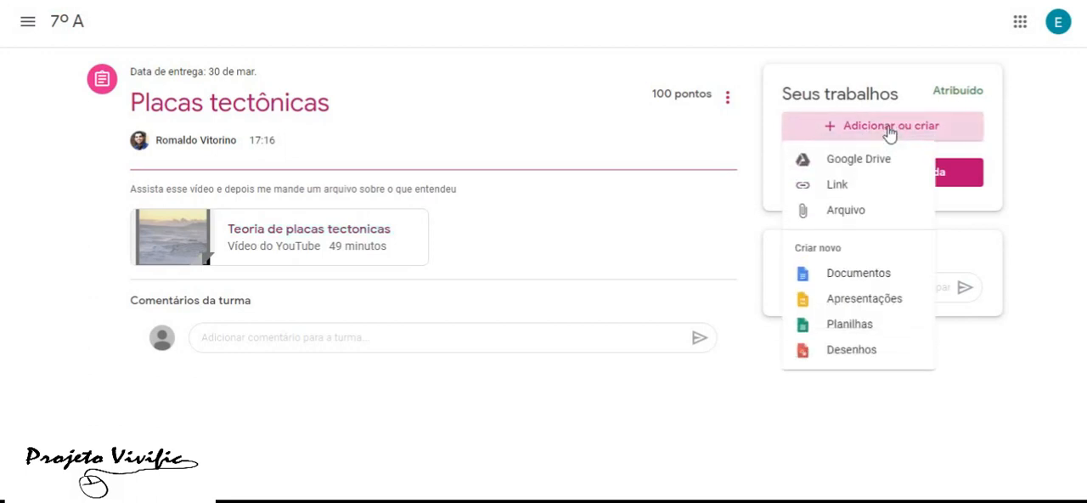
click(857, 273)
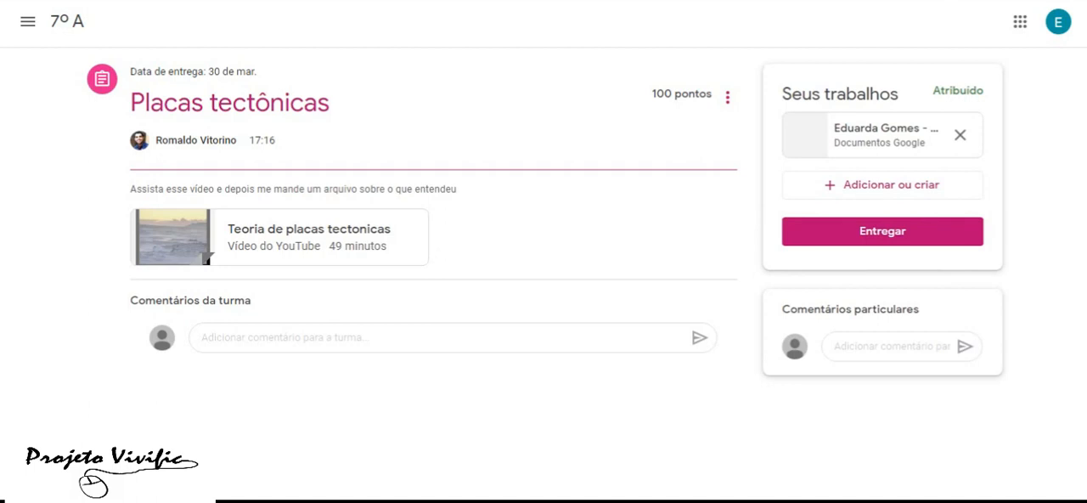
click(793, 59)
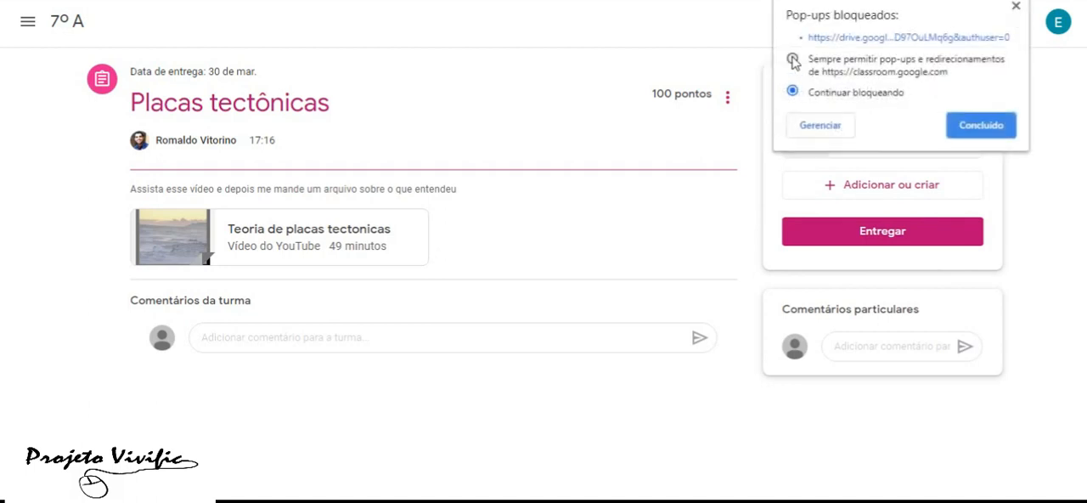
click(954, 127)
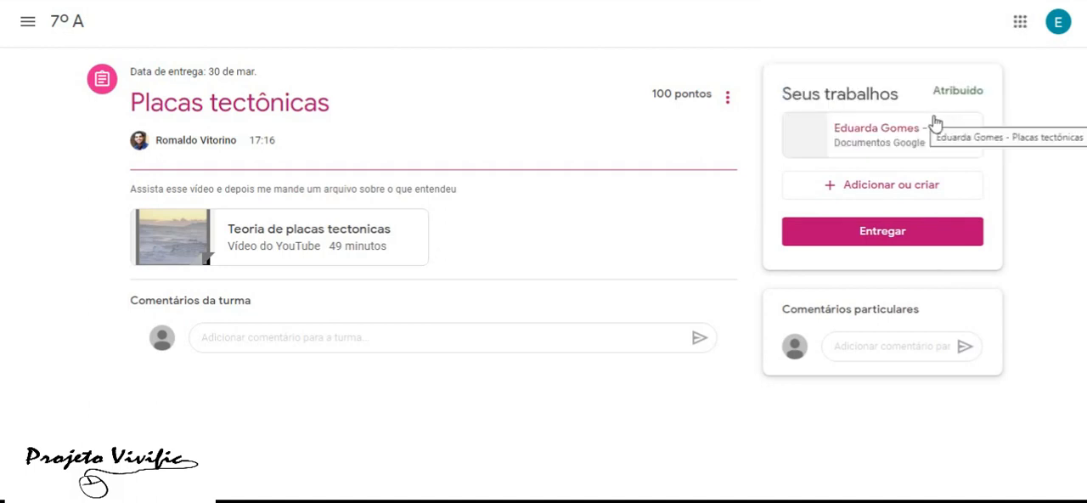
click(889, 129)
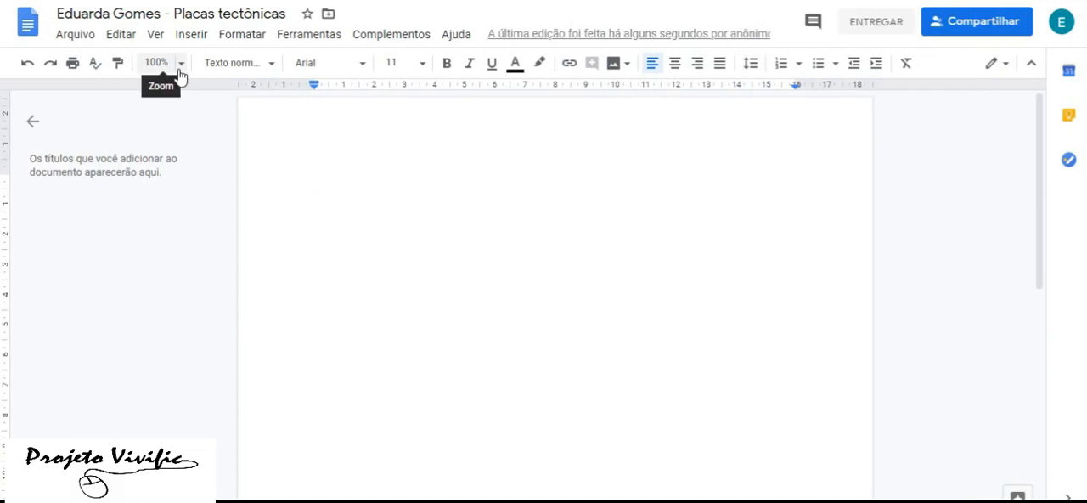
text(Prof)
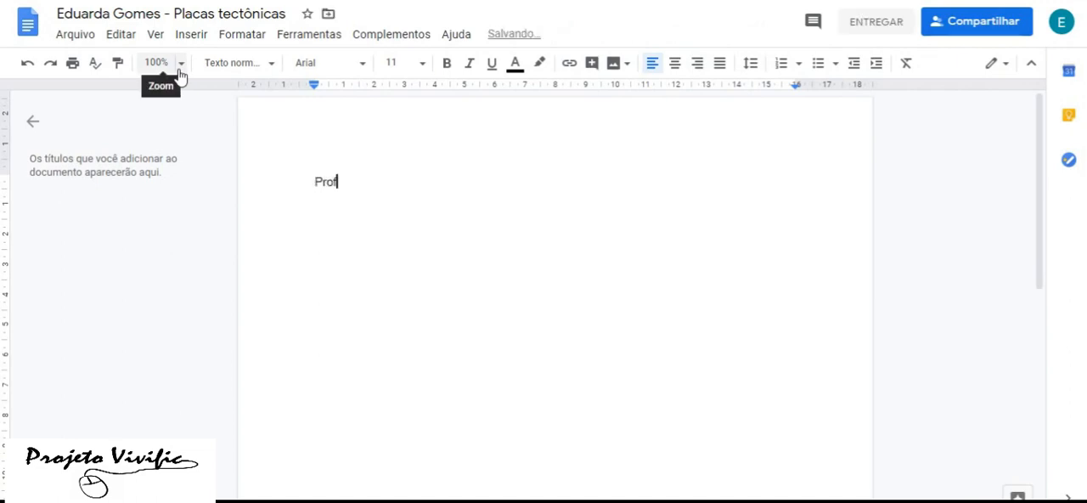
text(essor assis)
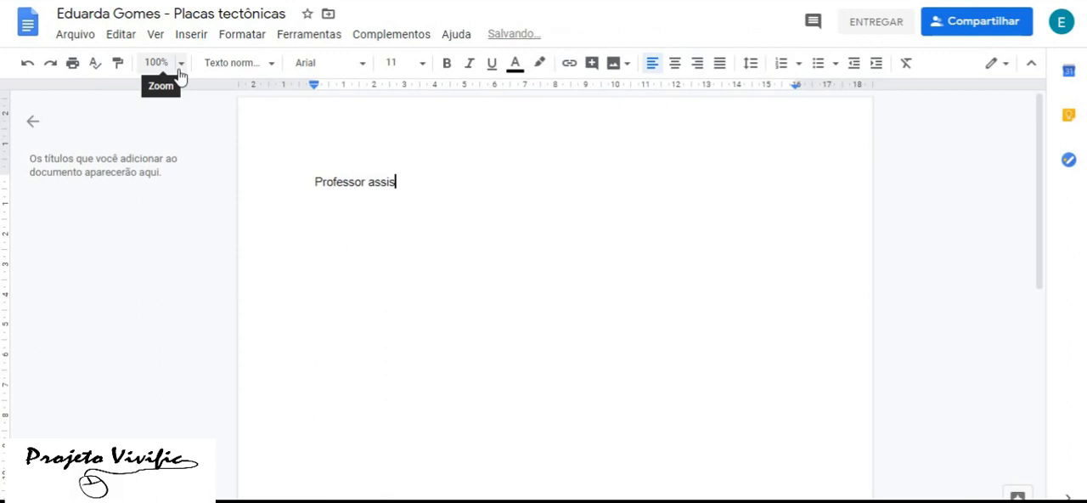
text(ti seu video)
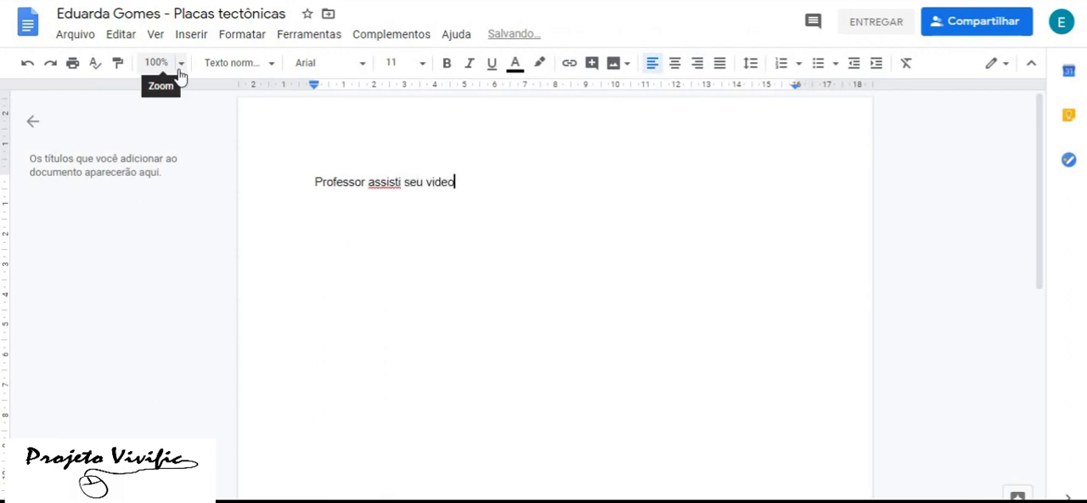
text( e nao en)
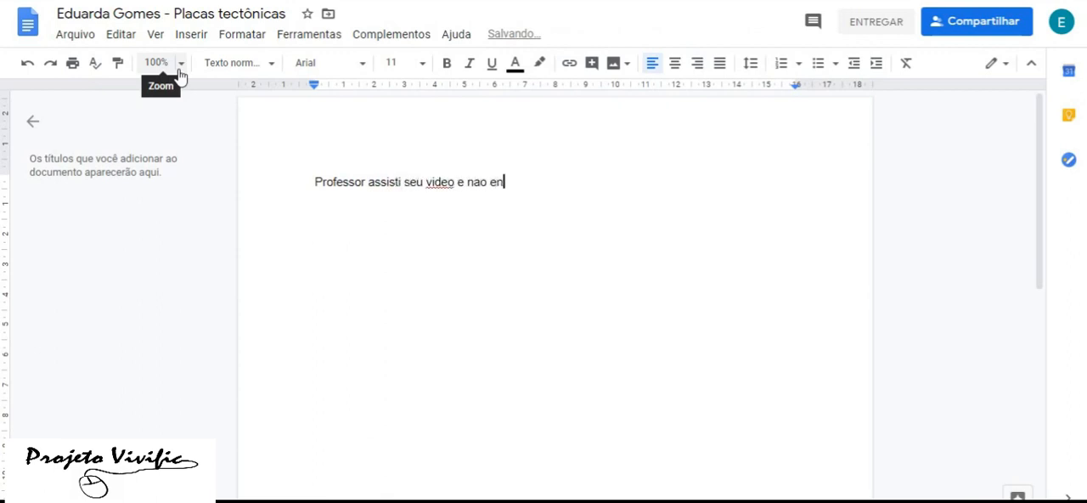
text(tendi nada!!)
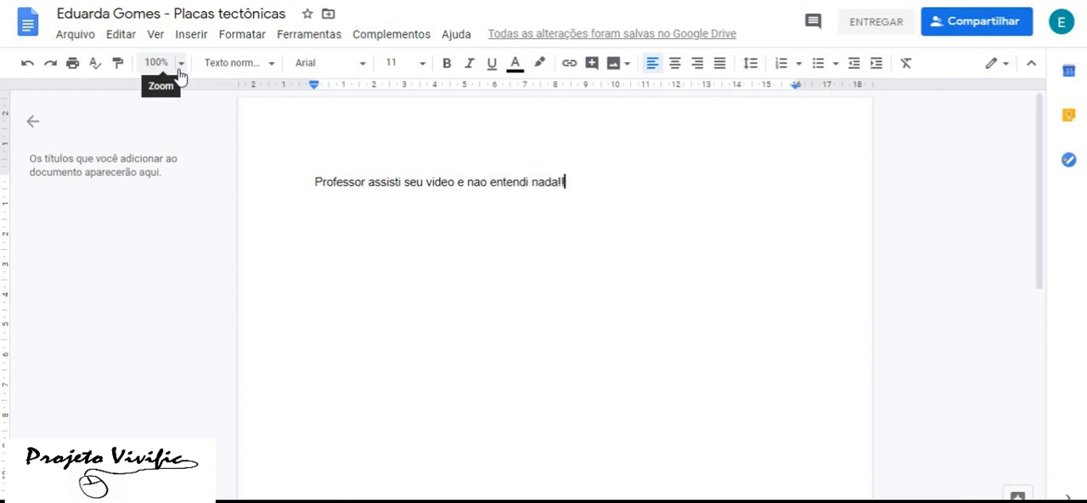
key(BackSpace)
key(BackSpace)
key(BackSpace)
key(BackSpace)
key(BackSpace)
key(BackSpace)
key(BackSpace)
key(BackSpace)
key(BackSpace)
key(BackSpace)
key(BackSpace)
key(BackSpace)
key(BackSpace)
key(BackSpace)
key(BackSpace)
key(BackSpace)
key(BackSpace)
key(BackSpace)
key(BackSpace)
key(BackSpace)
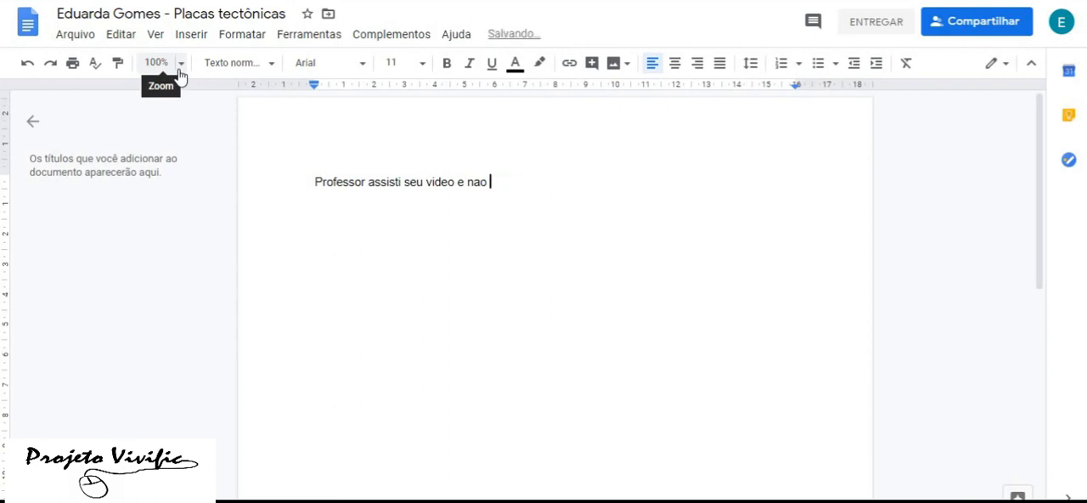
key(BackSpace)
key(BackSpace)
key(BackSpace)
key(BackSpace)
text(Legal)
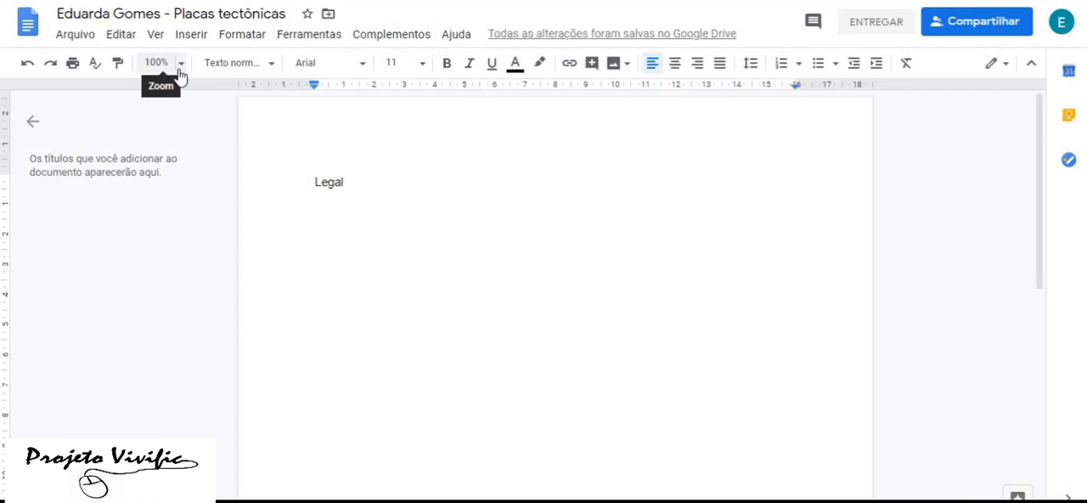
key(BackSpace)
key(BackSpace)
key(BackSpace)
key(BackSpace)
key(BackSpace)
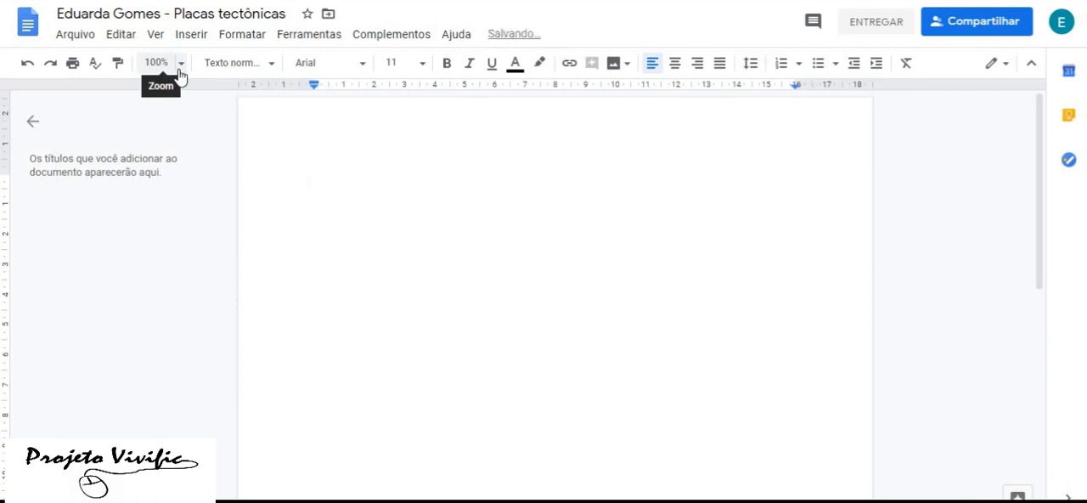
Write "Gostei o assunto" as the text of the student's document
text(Gostei o assunto aprew)
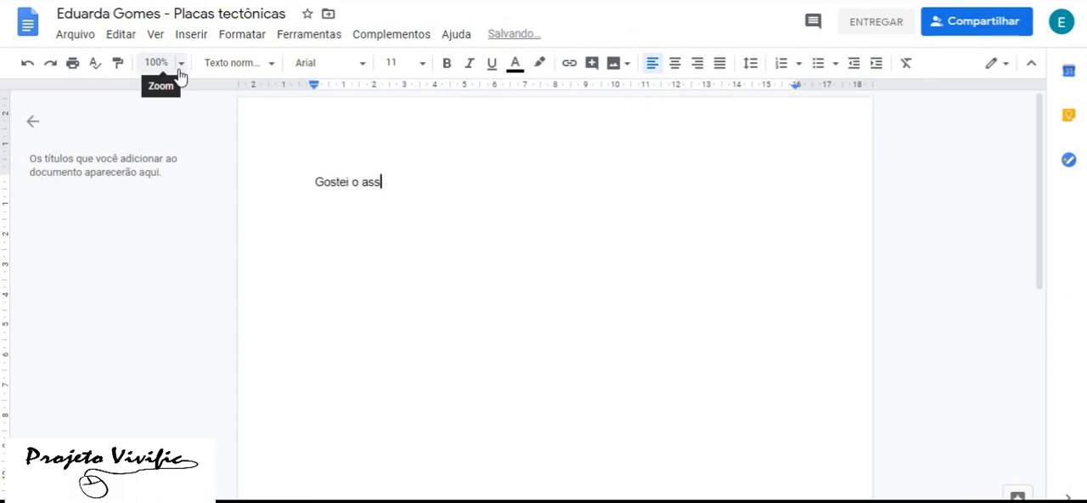
key(BackSpace)
text(ndi)
key(BackSpace)
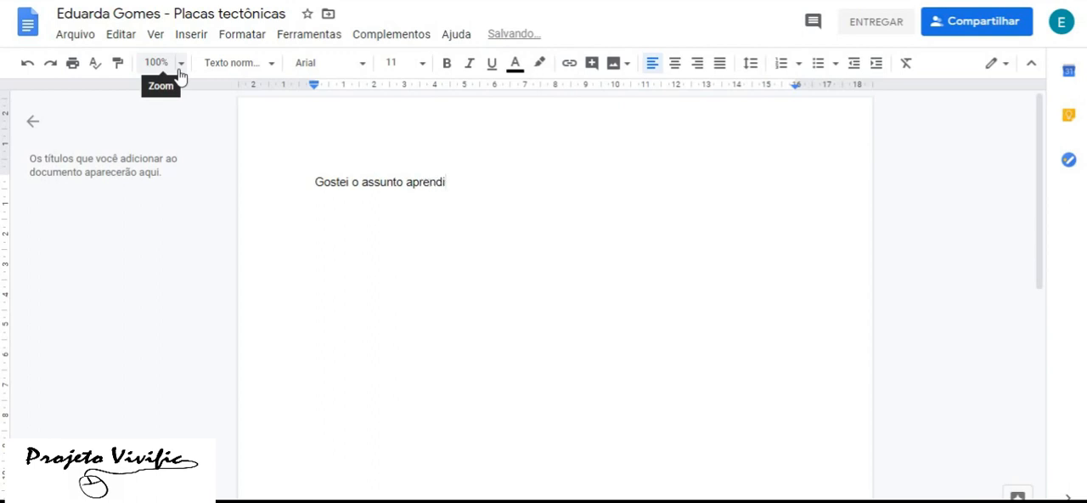
key(BackSpace)
key(BackSpace)
key(BackSpace)
key(BackSpace)
key(BackSpace)
key(BackSpace)
key(BackSpace)
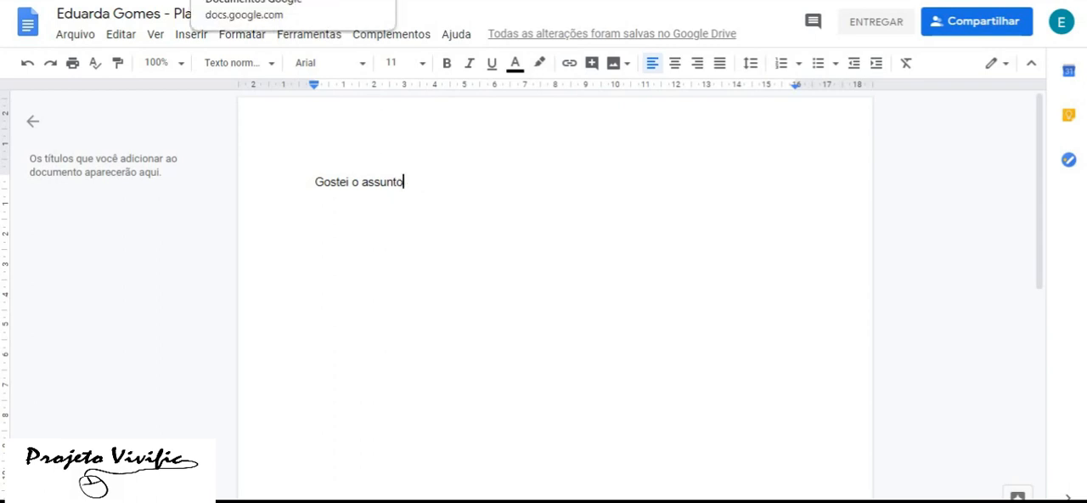
Return to the Placas tectônicas activity and draft the class comment "Professor adorei o assunto" without posting it
click(382, 0)
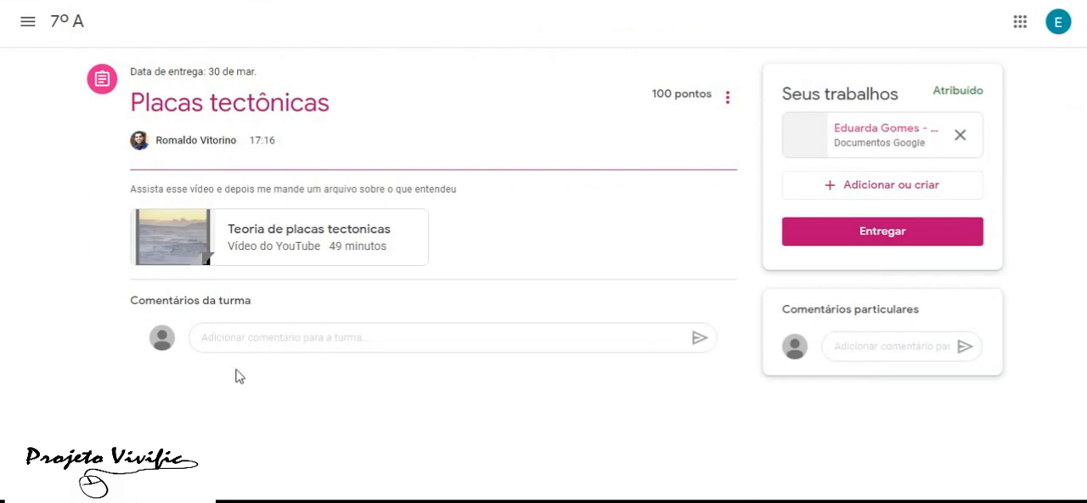
click(242, 343)
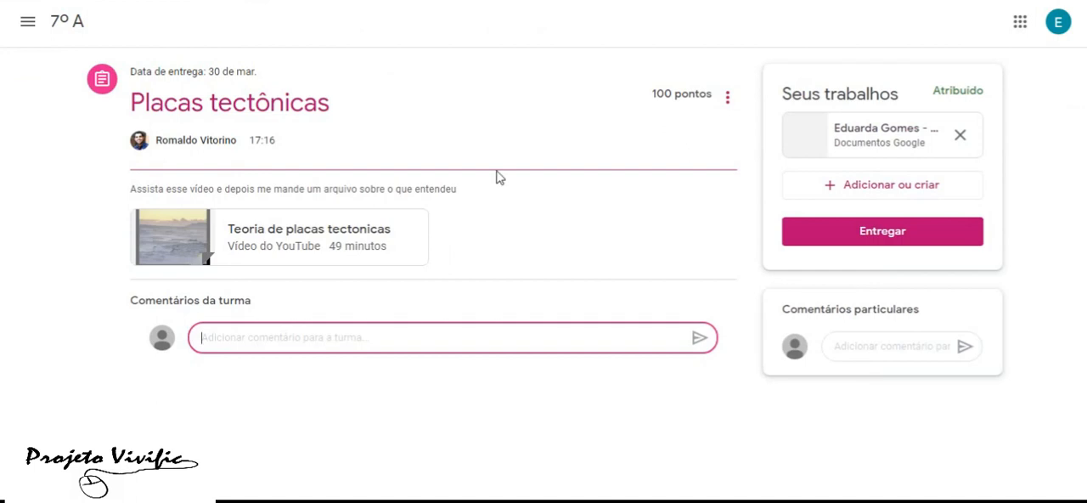
text(Professor)
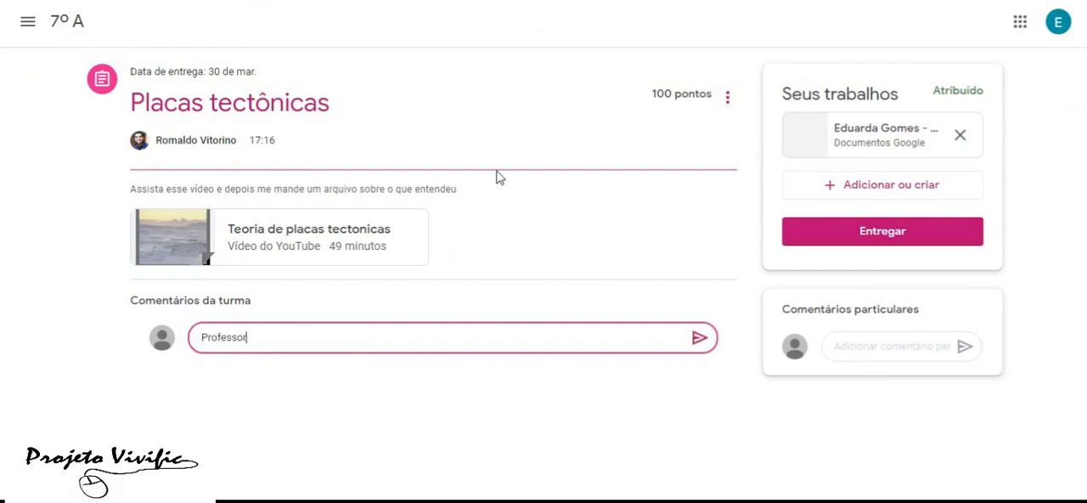
text( adorei o assunto)
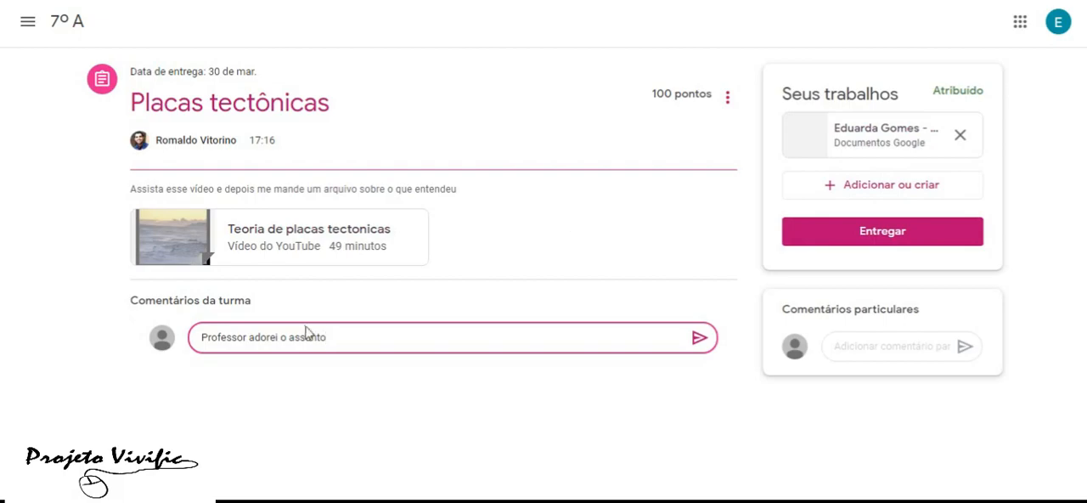
Turn in the Placas tectônicas activity with the attached document and confirm the submission
click(883, 242)
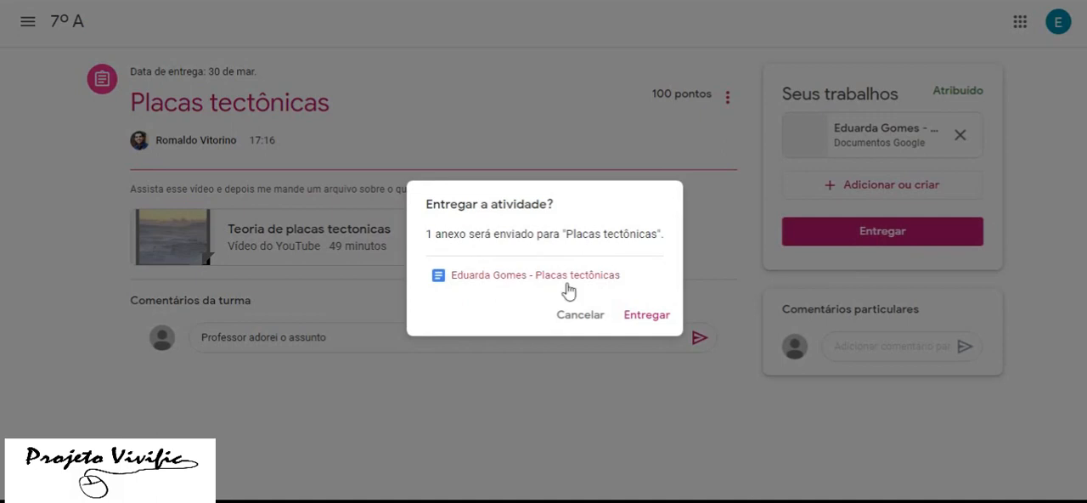
click(657, 321)
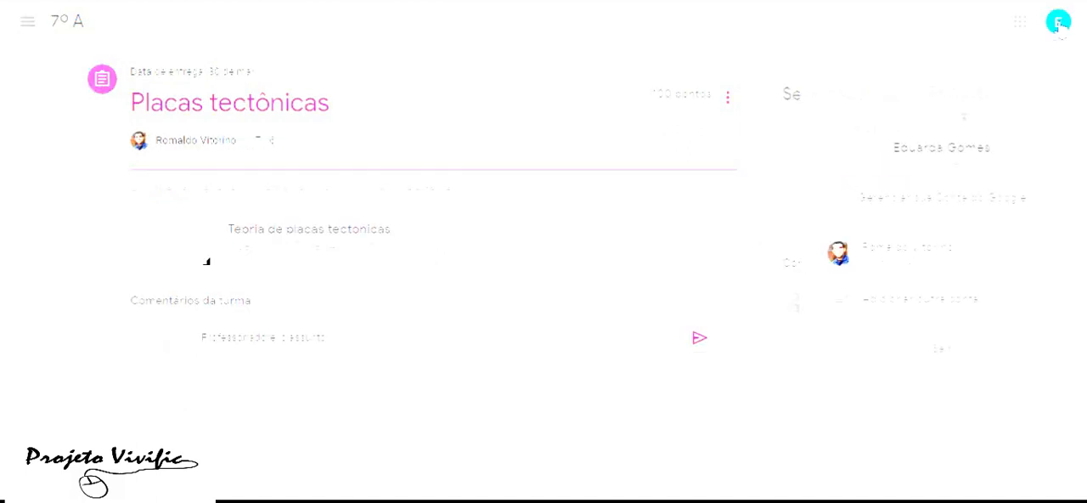
Switch back to the teacher's account and open the student's list of work from the people in the 7º A class
click(900, 263)
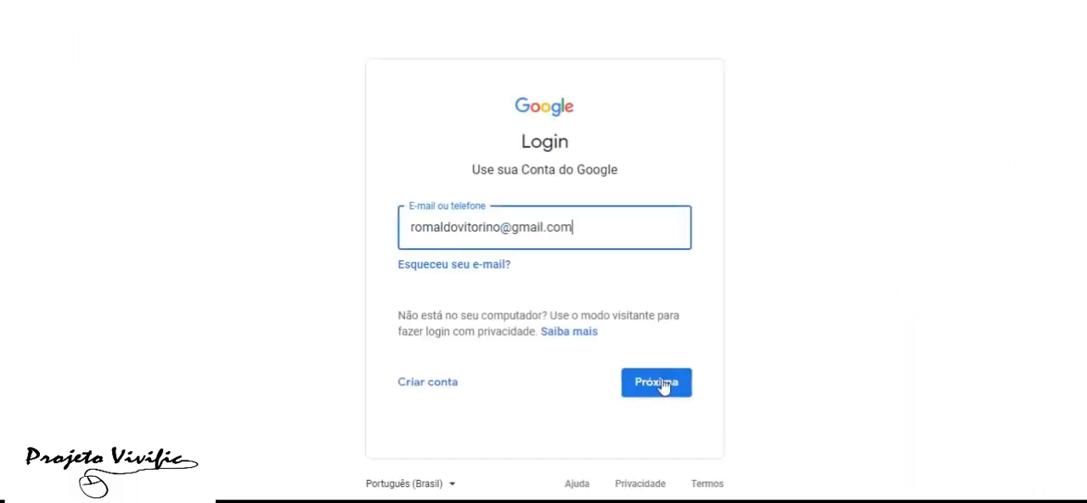
click(661, 382)
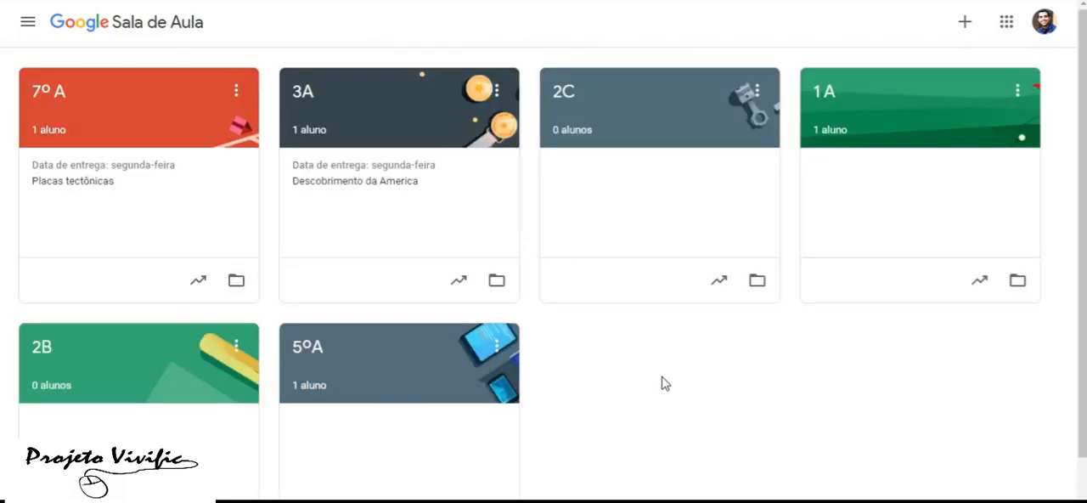
click(148, 117)
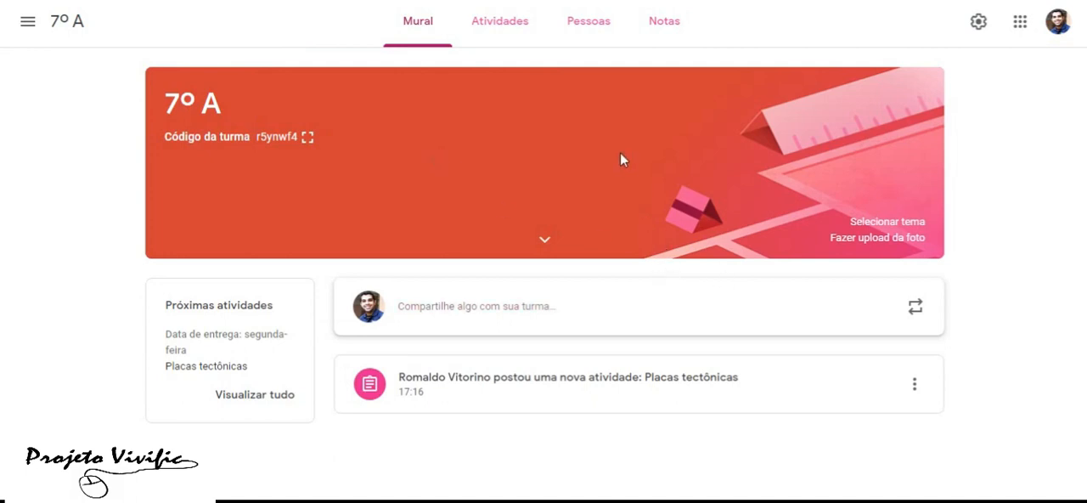
click(588, 23)
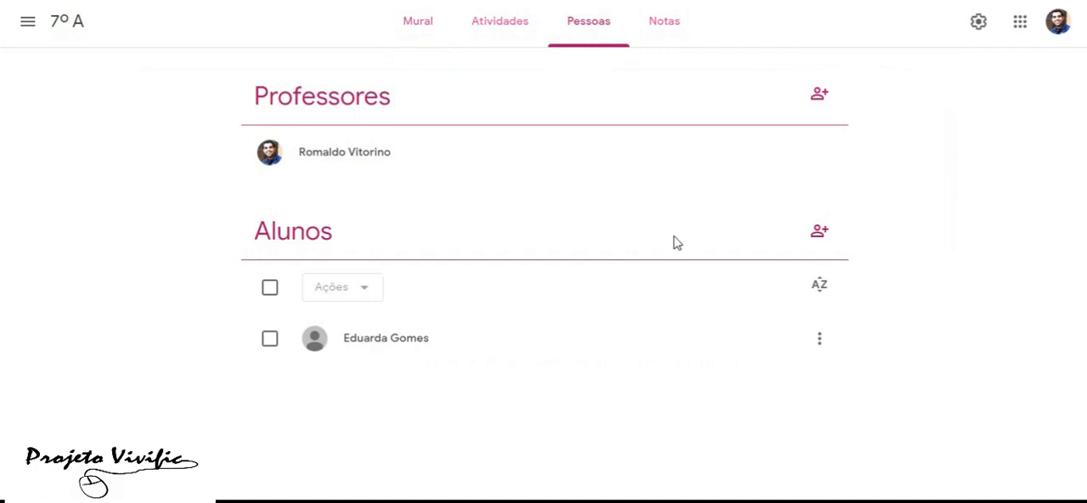
click(398, 349)
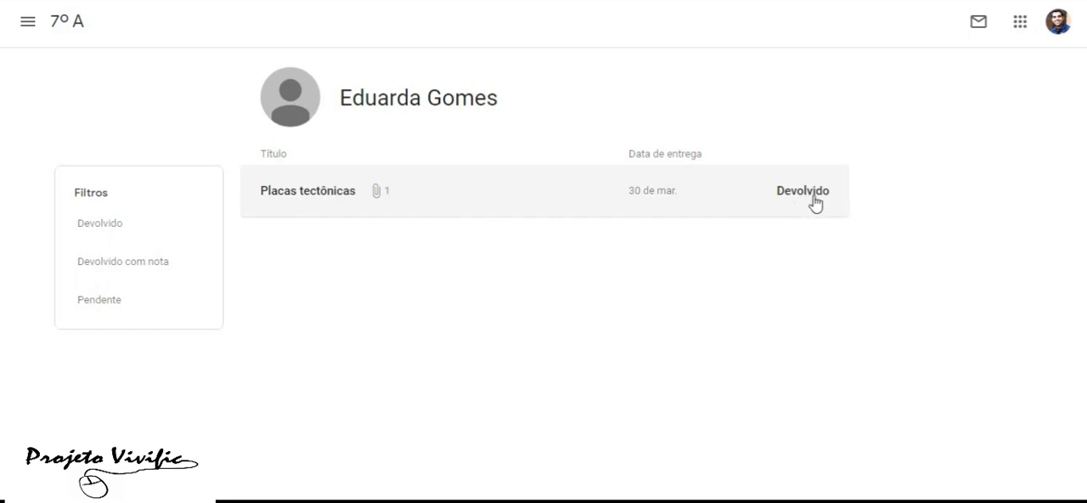
Add the line "Que bom!!" below the text in the student's submitted Placas tectônicas document and return the work to the student
click(383, 199)
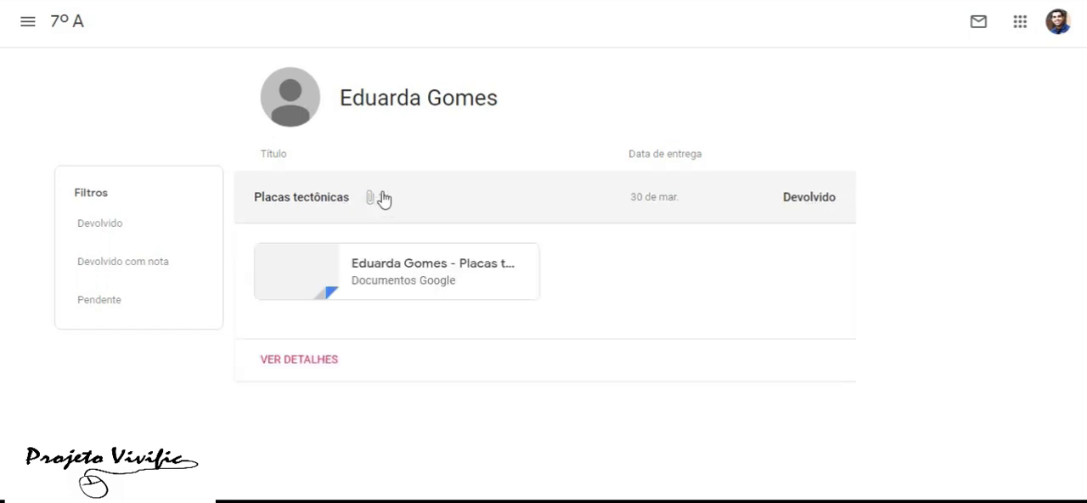
click(415, 277)
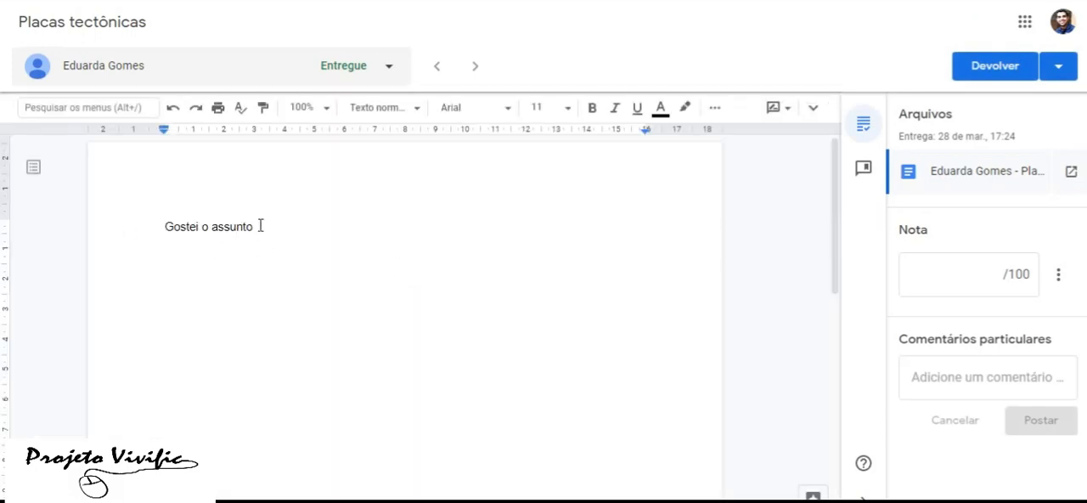
key(Return)
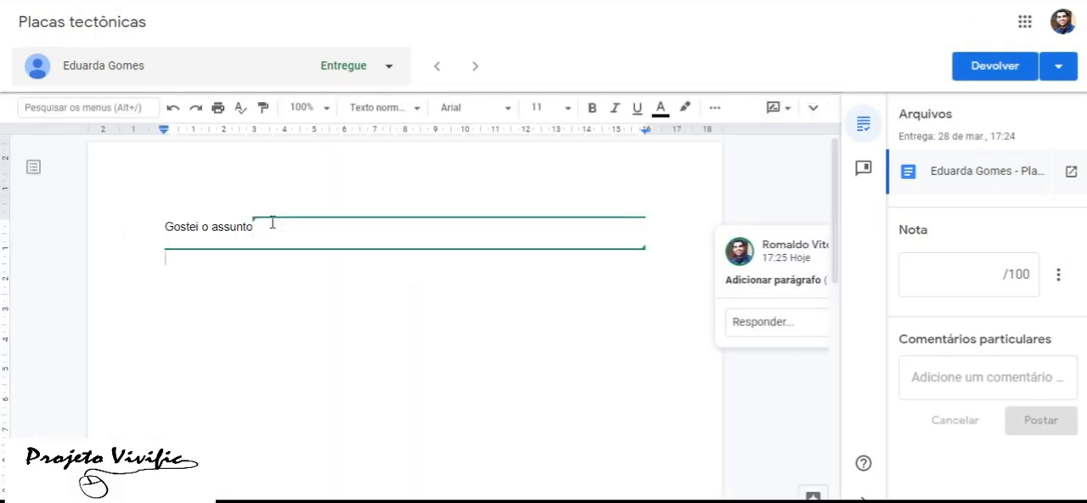
text(Qwue)
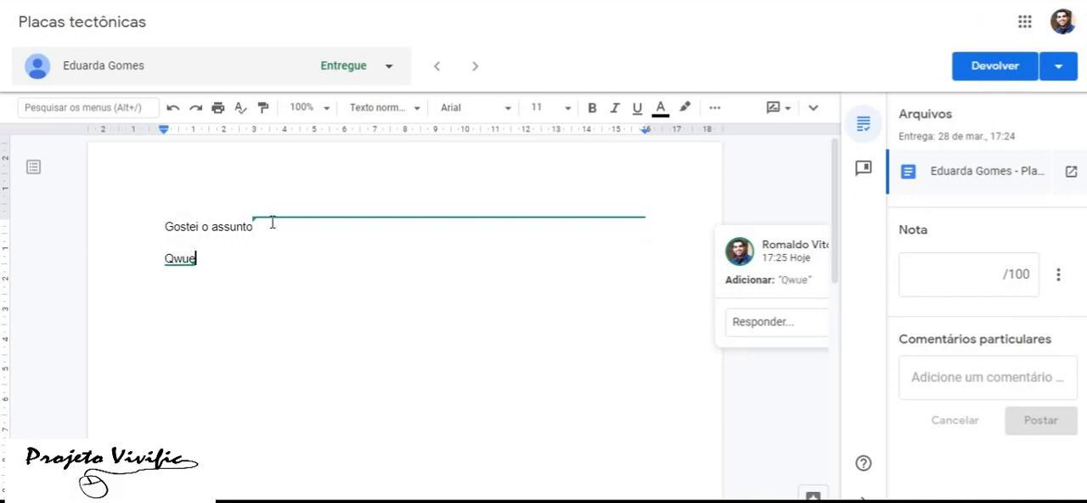
key(BackSpace)
key(BackSpace)
key(BackSpace)
text(ue bom)
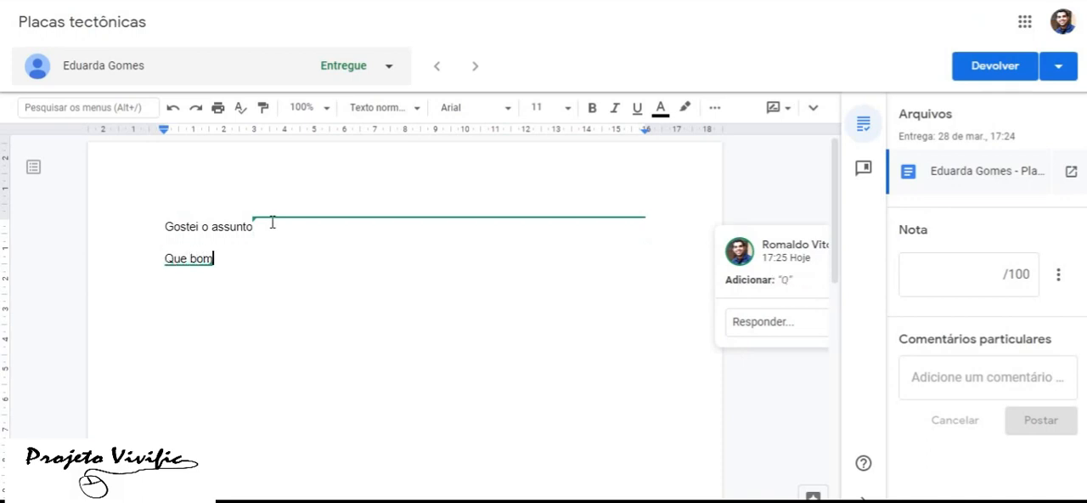
text(!!)
click(994, 76)
click(719, 322)
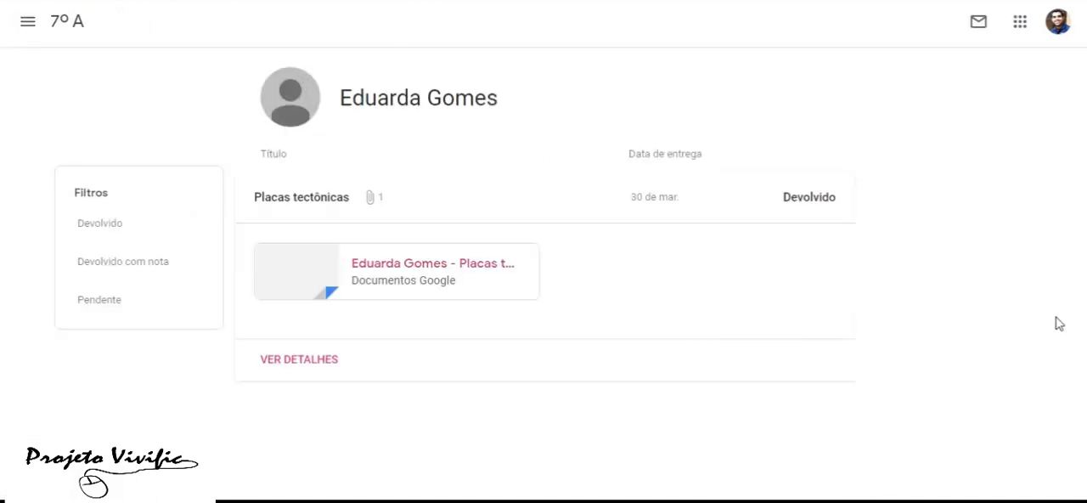
Check the student's work list under the filters Devolvido com nota, Devolvido and Pendente, returning to the unfiltered list
click(121, 264)
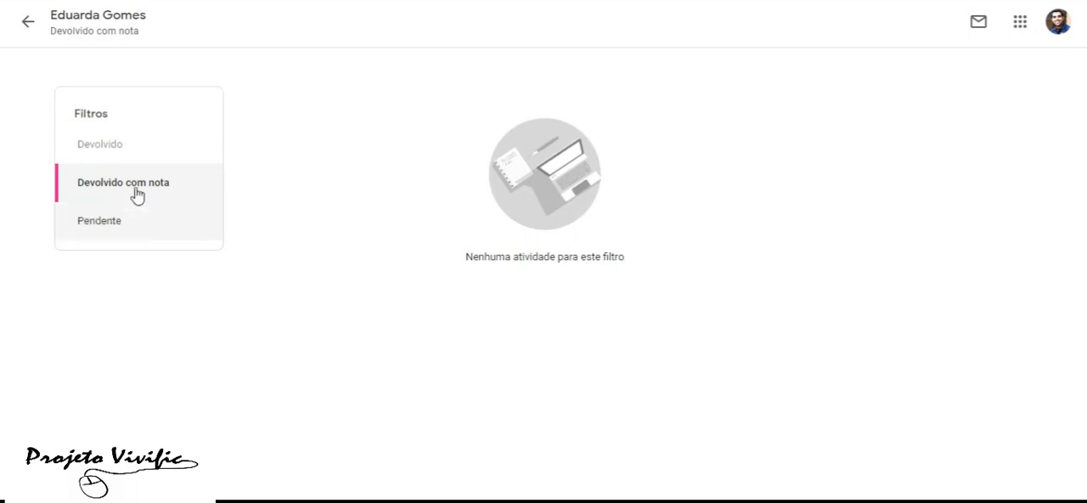
click(119, 151)
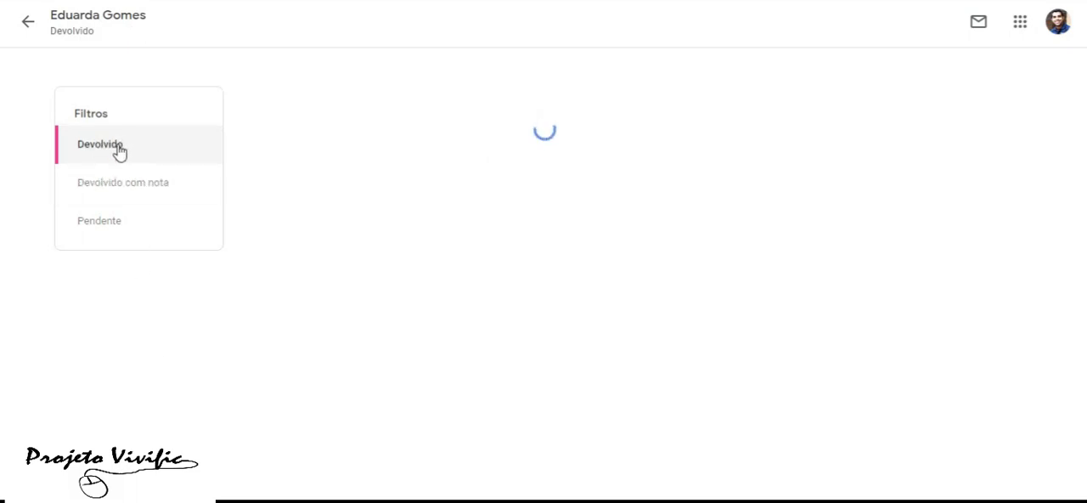
click(113, 230)
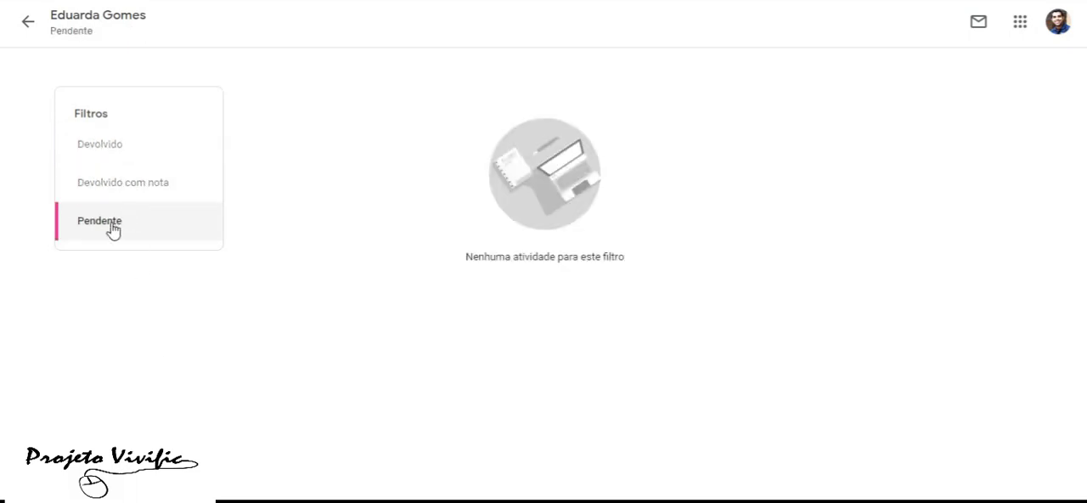
click(29, 29)
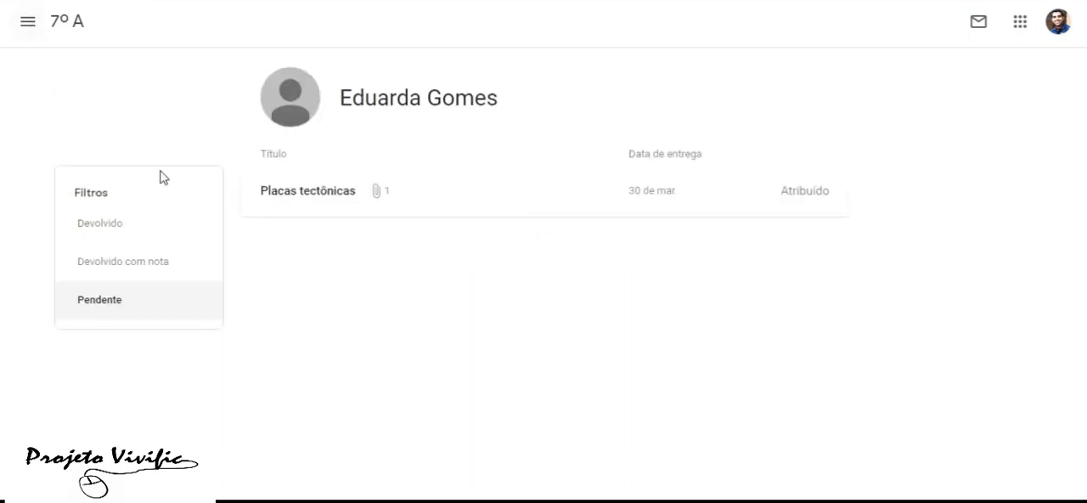
Return to the 7º A class through the class overview and start a new Atividade com teste
click(31, 24)
click(75, 40)
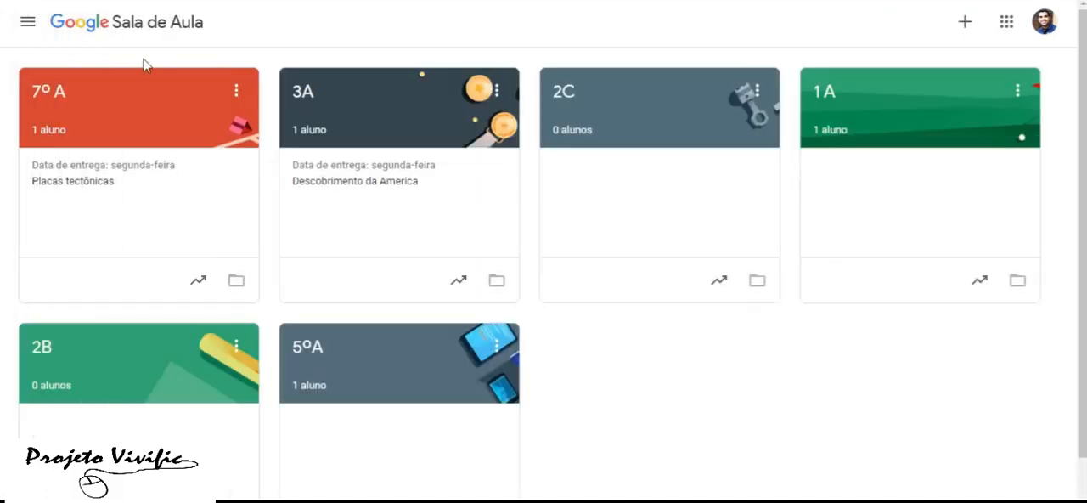
click(156, 122)
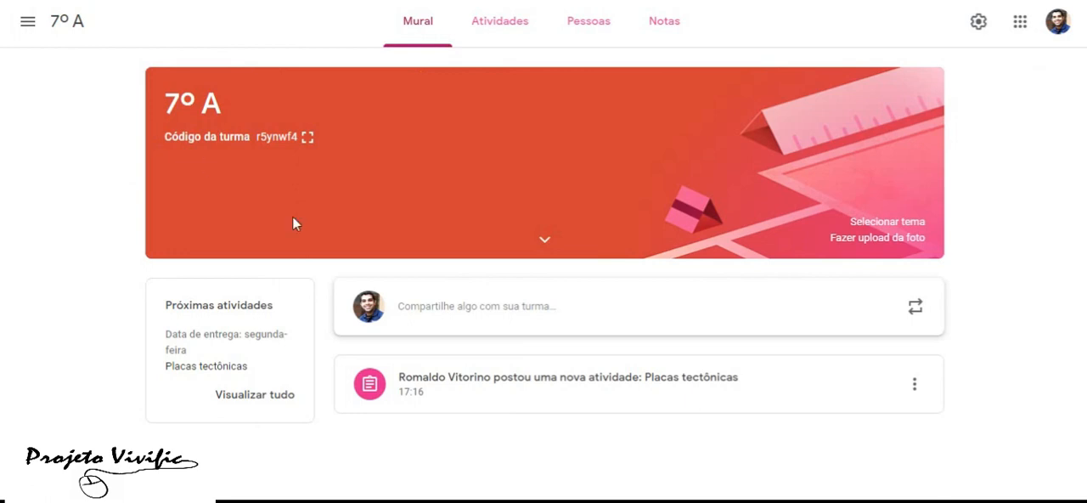
click(499, 21)
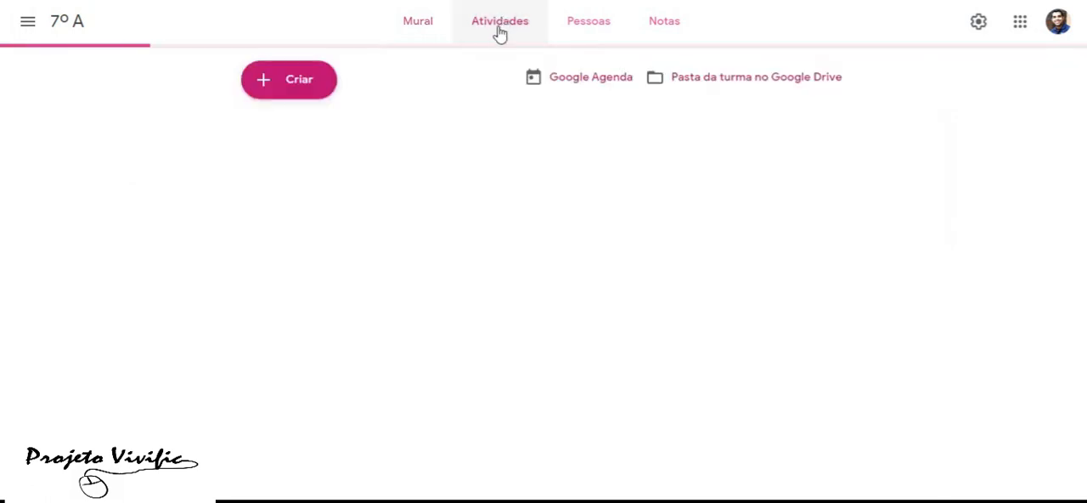
click(301, 94)
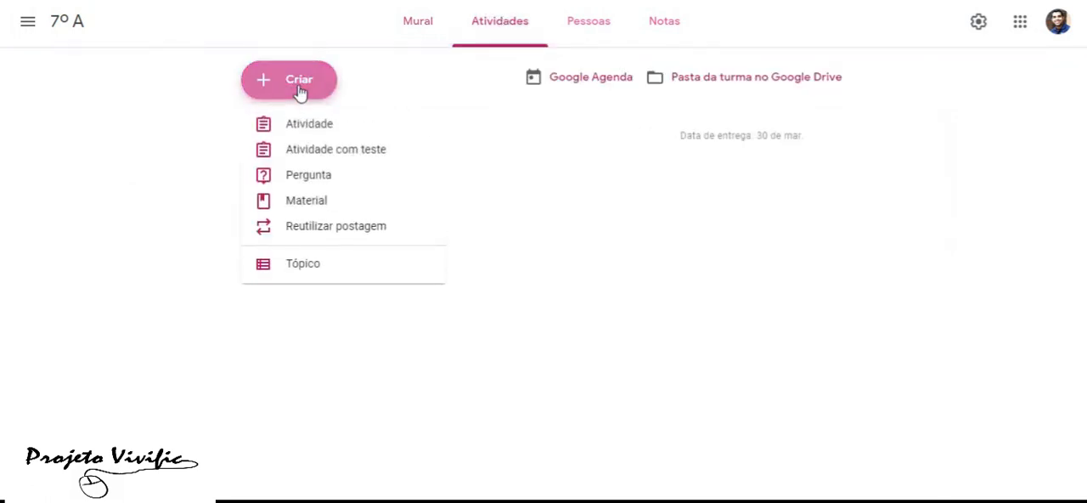
click(343, 160)
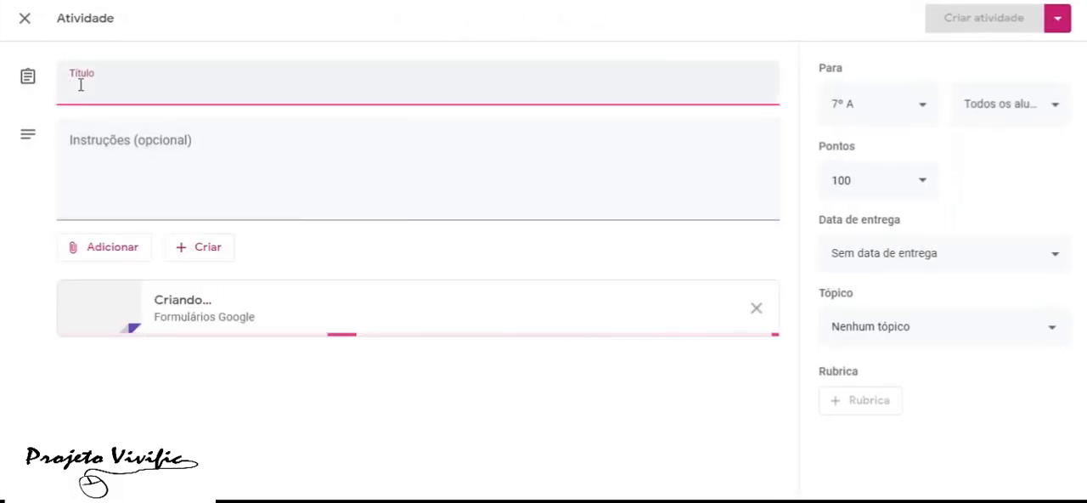
Give the new quiz activity the title "Avaliação Geografia" and the instructions "Faça essa avaliação"
text(Ava)
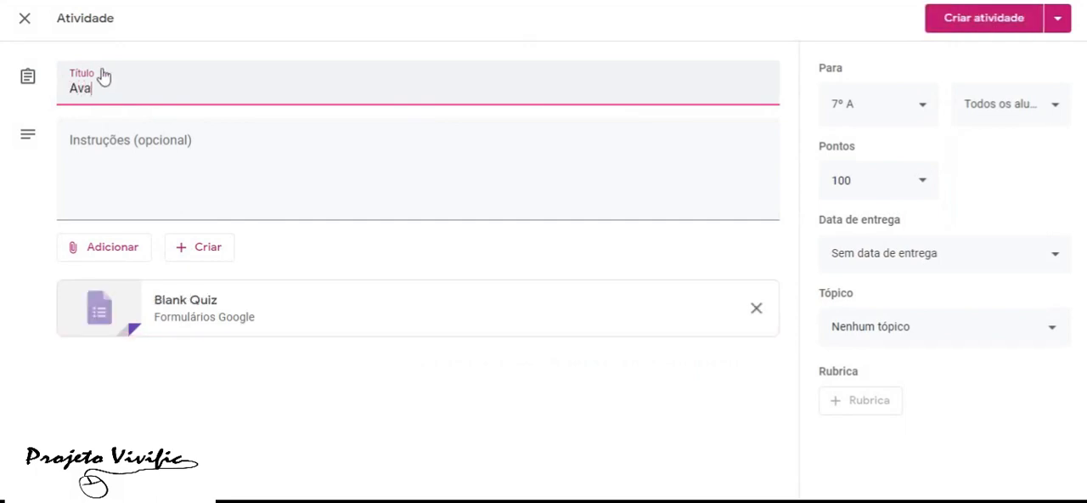
text(liação Geografia)
click(123, 154)
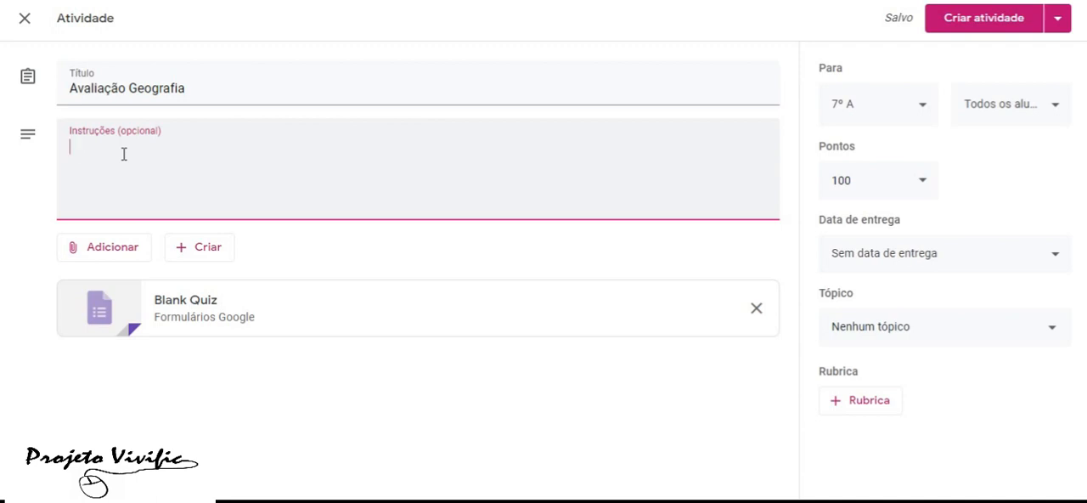
text(Faça essa avaliac)
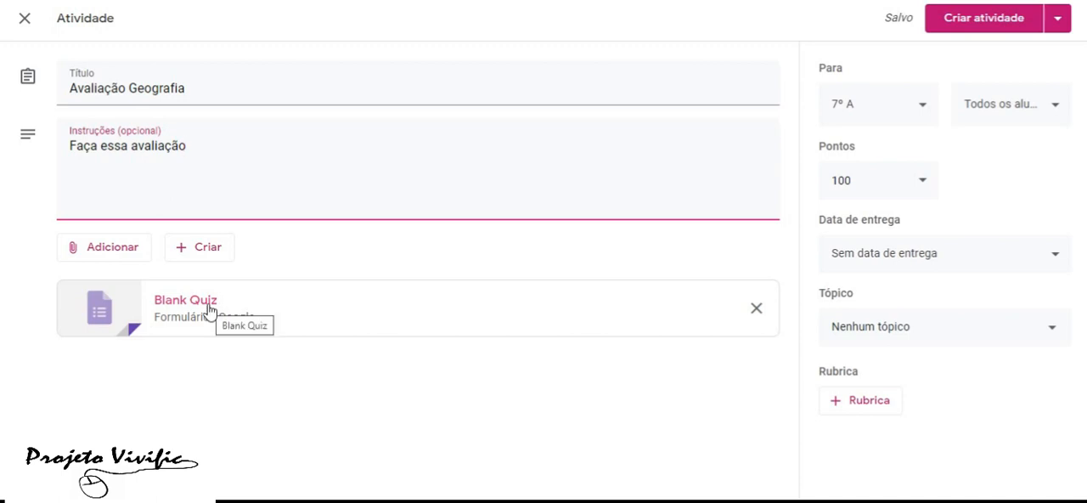
Open the attached Blank Quiz form and set its title to "Avaliação de geografia" and its description to "Boa sorte"
click(209, 308)
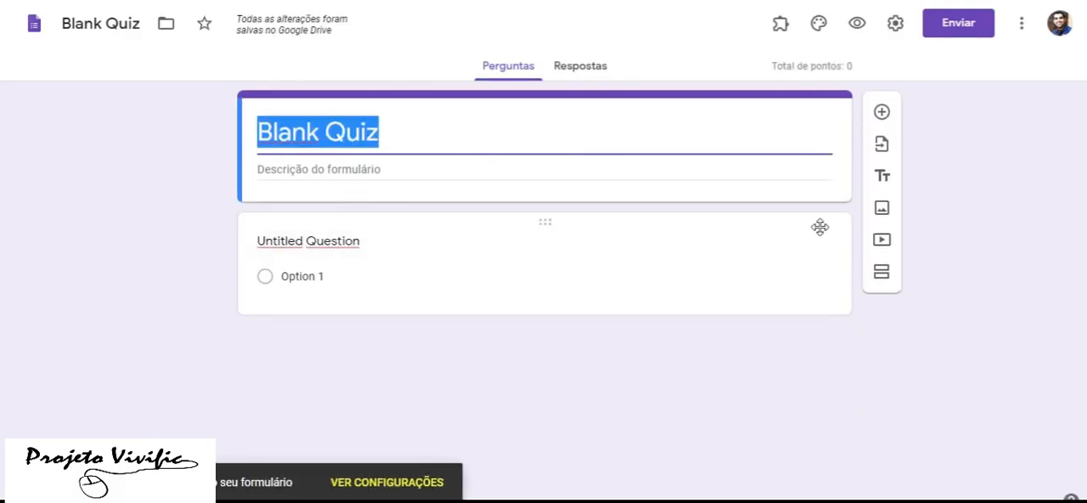
text(Avaliação)
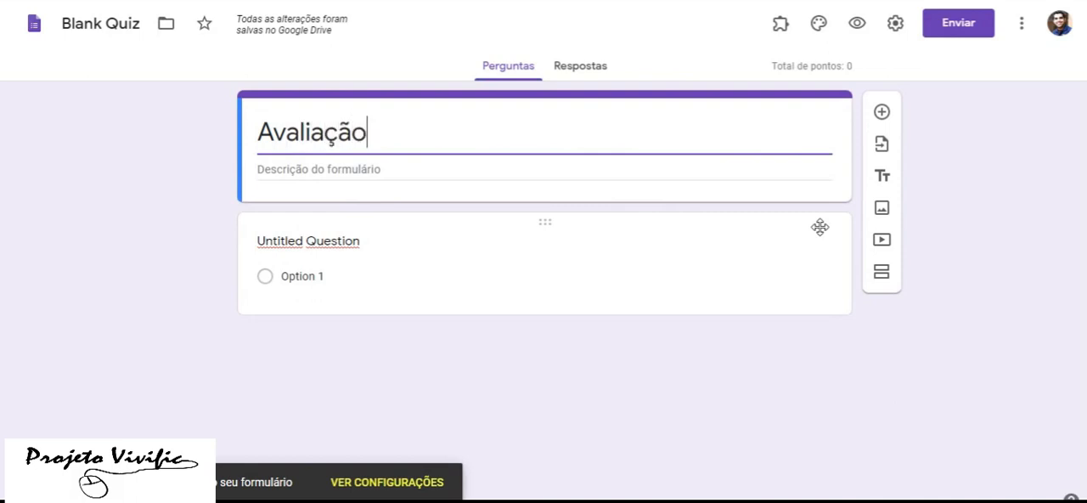
text( de geografia)
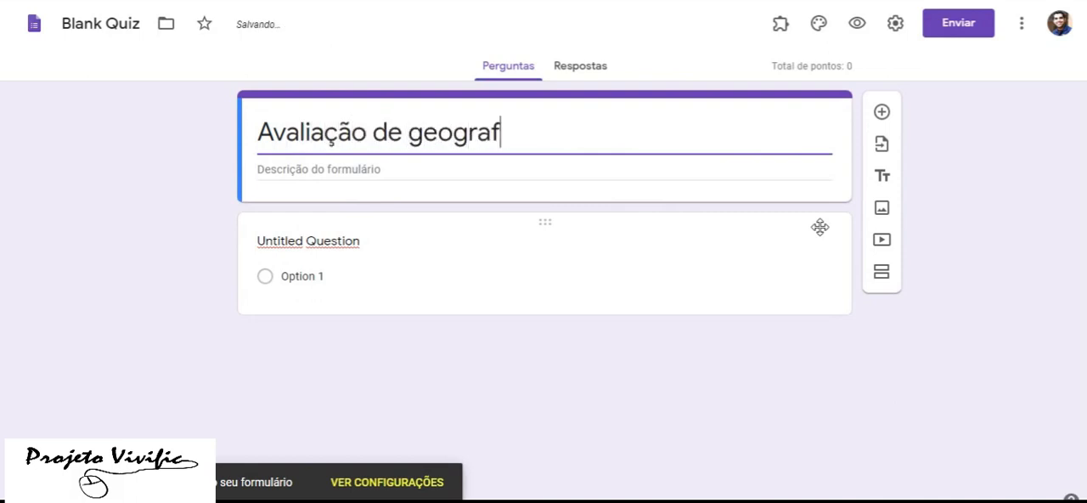
click(373, 170)
text(Boa sood)
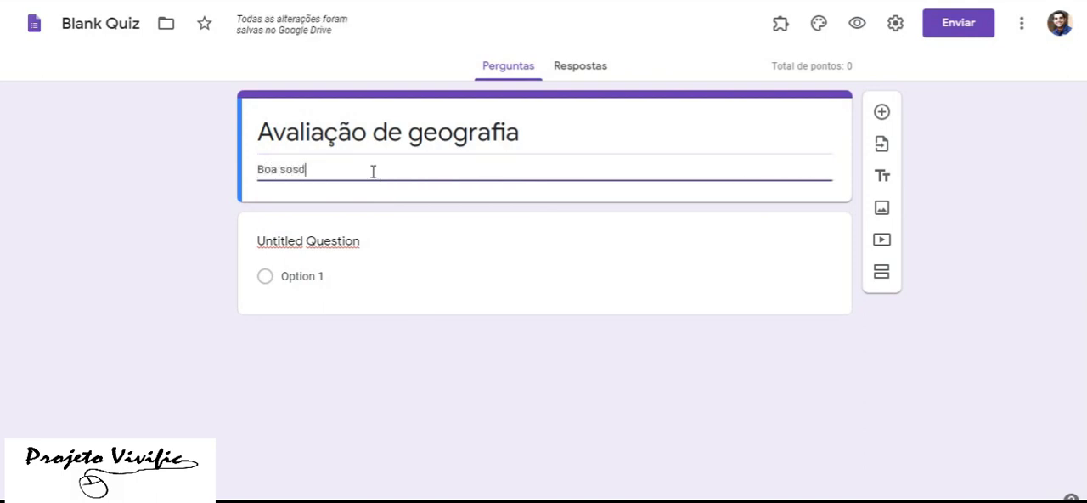
key(BackSpace)
key(BackSpace)
text(rte)
Turn the untitled question into a required Resposta curta question labelled "Nome:"
click(496, 231)
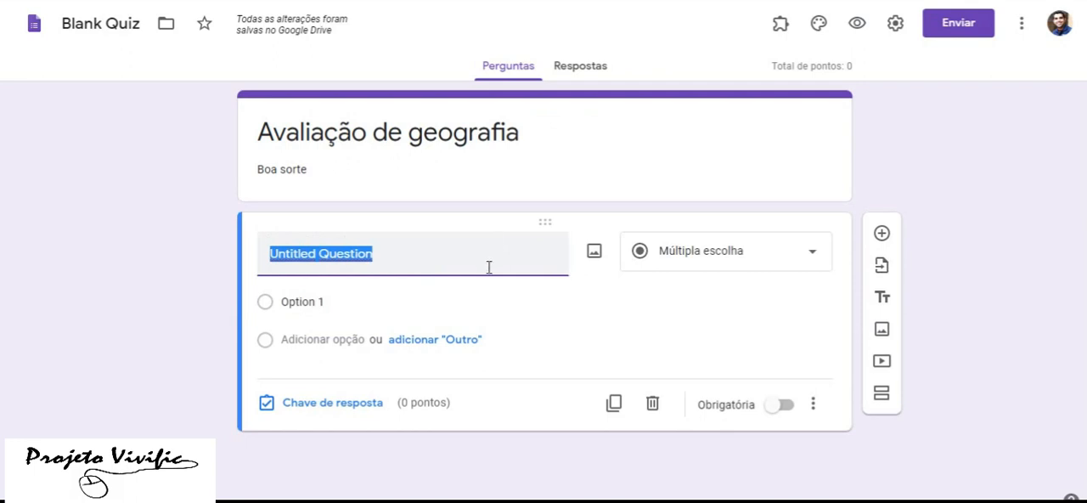
text(Nom)
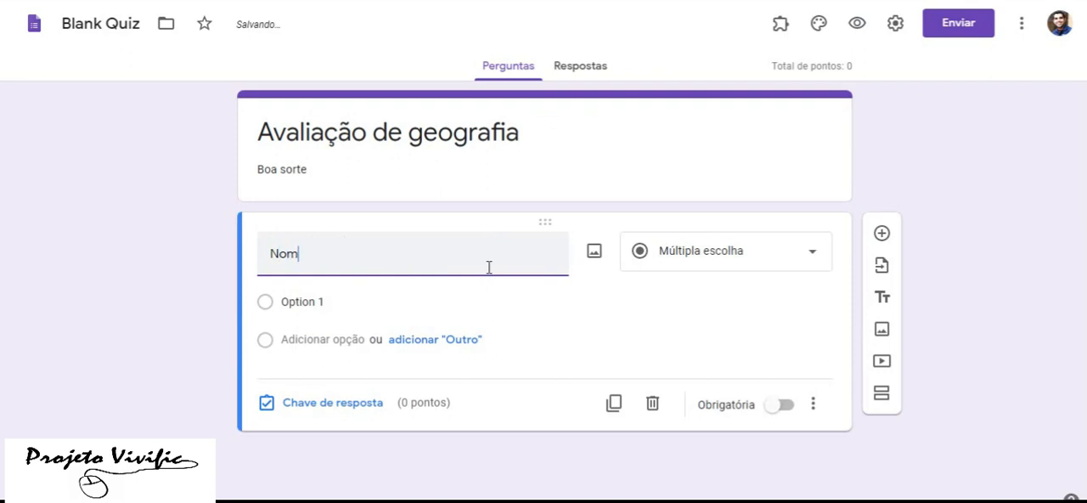
text(e:)
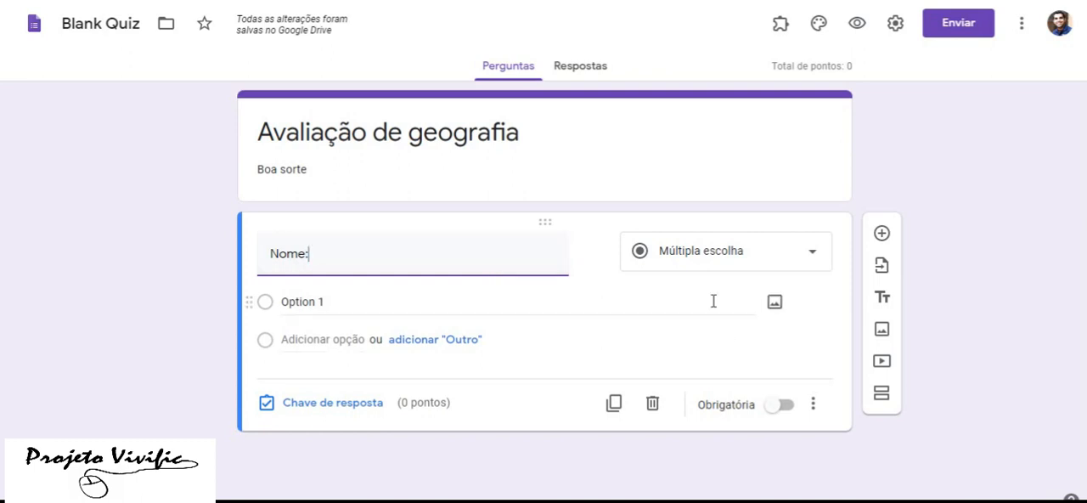
click(746, 257)
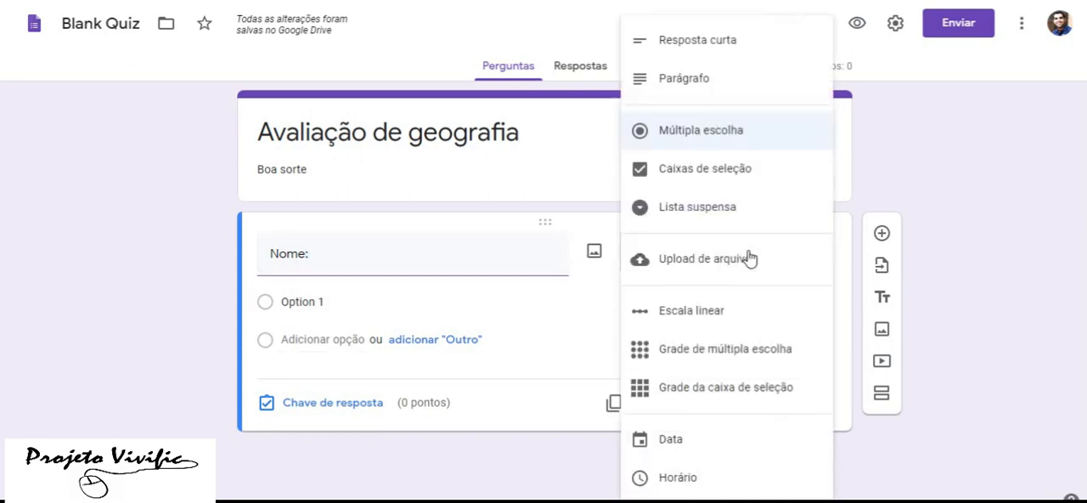
click(704, 41)
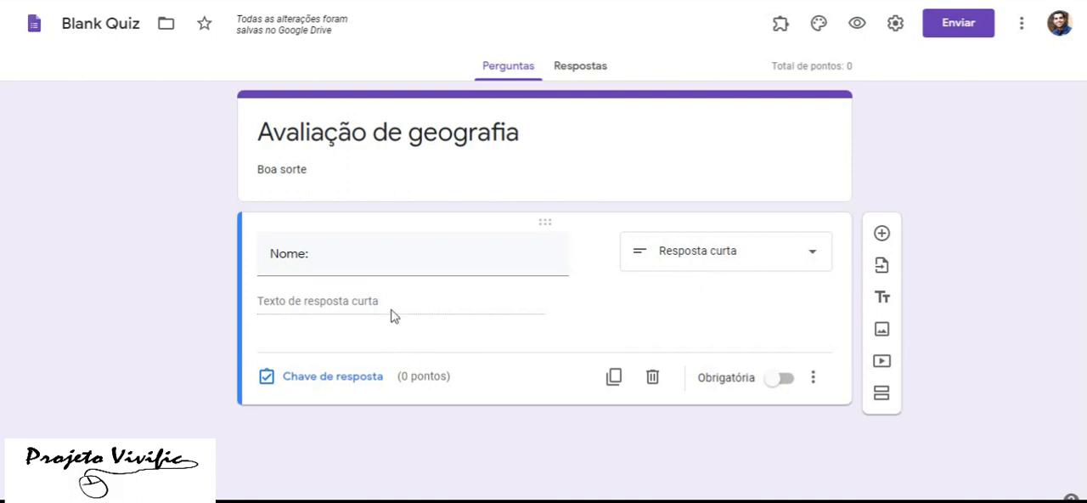
click(786, 383)
Add a Múltipla escolha question with the text "O que são placas tectónicas?"
click(883, 233)
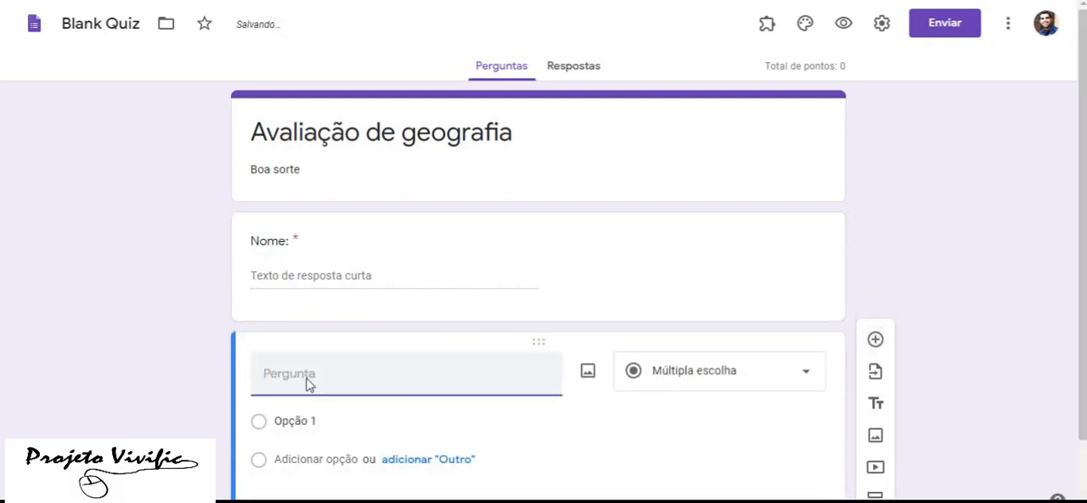
text(O que são p´lac)
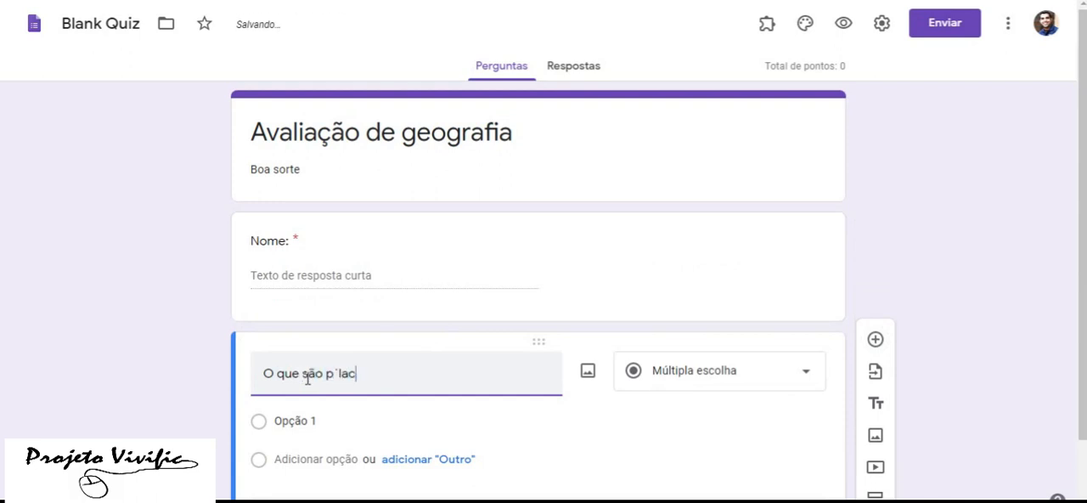
key(BackSpace)
key(BackSpace)
key(BackSpace)
key(BackSpace)
text(la)
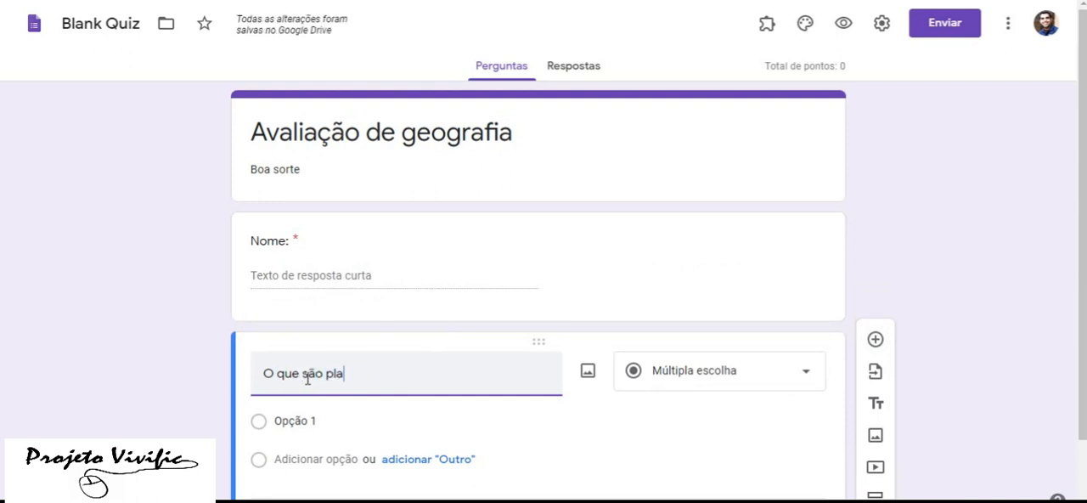
text(cas tectônicas?)
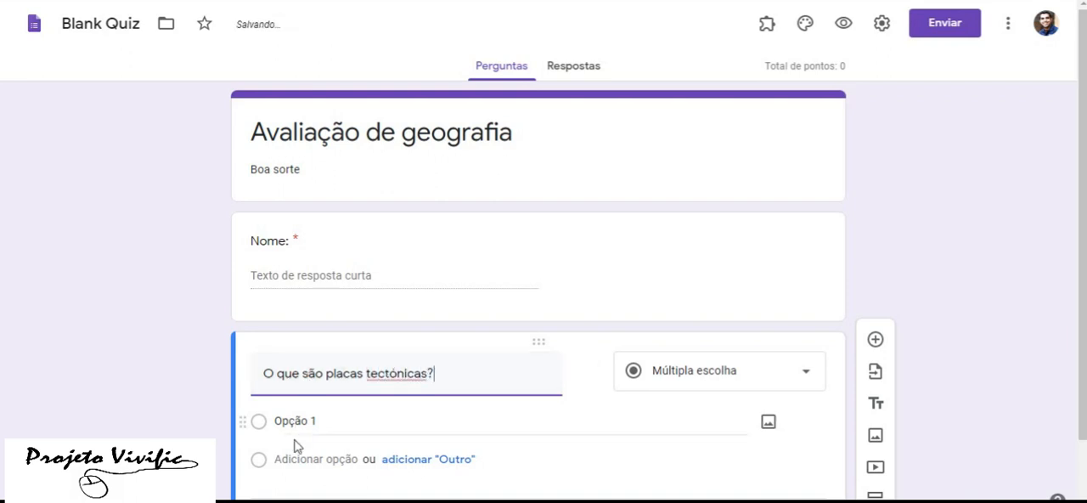
Give the placas tectónicas question the options "Nada", "Não sei", "Movimento das rochas" and "Nuvens", and make it required
click(301, 423)
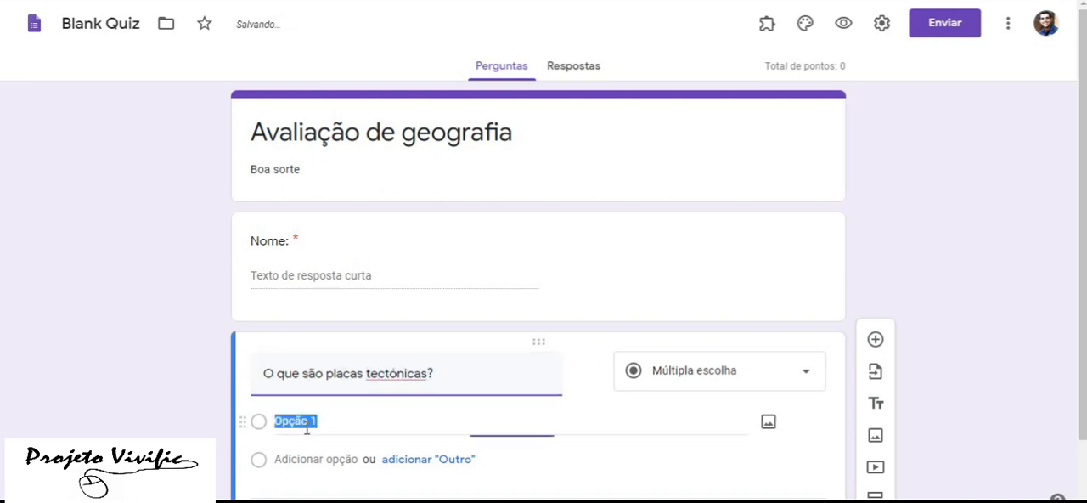
scroll(808, 413, down, 1)
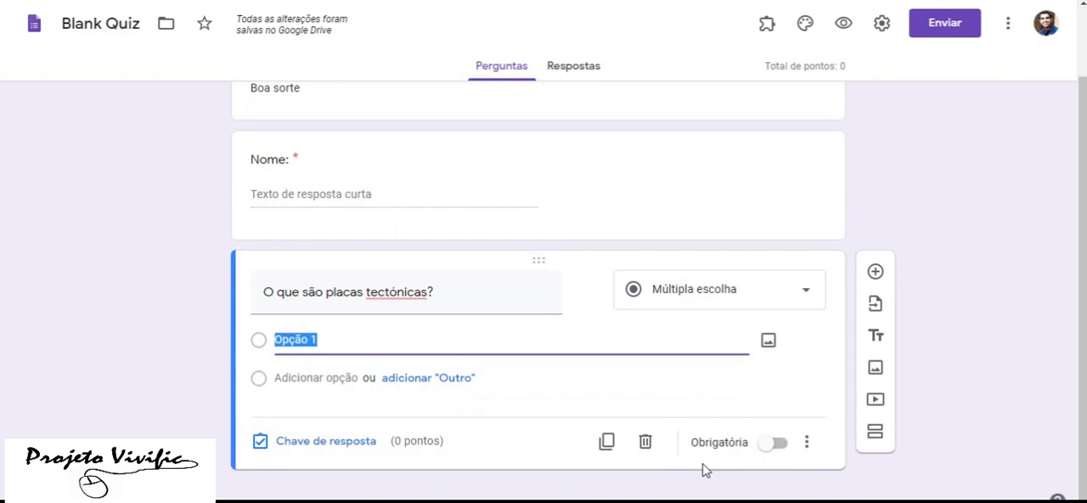
text(Nada)
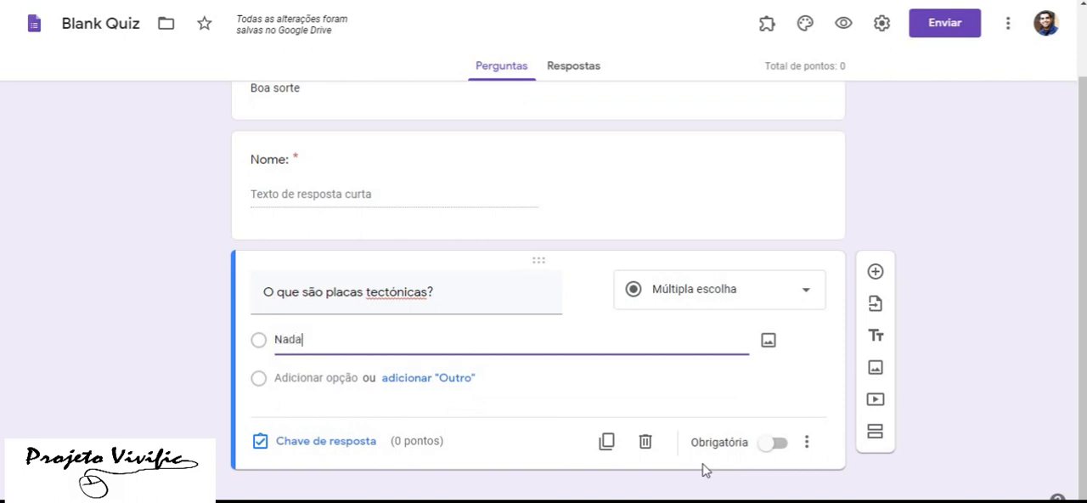
key(Return)
text(Não sei)
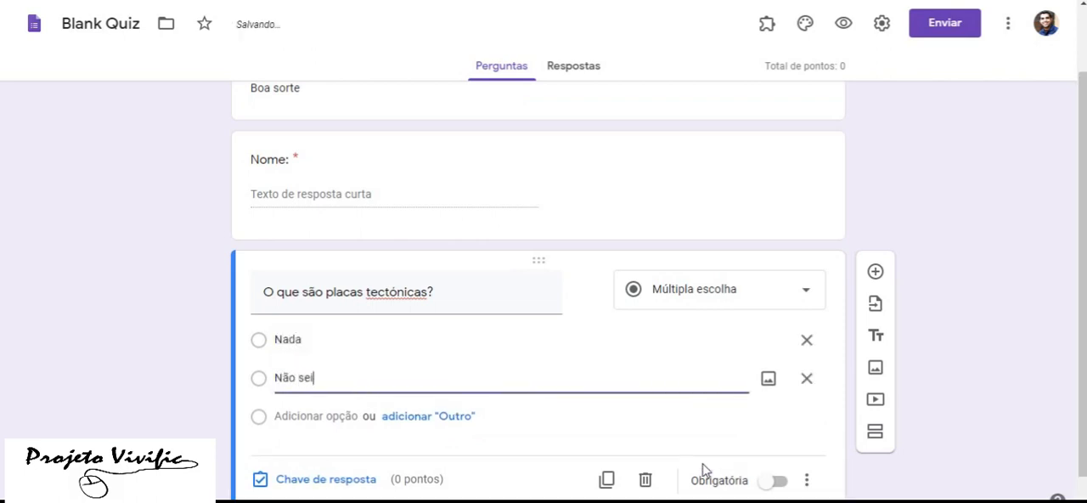
key(Return)
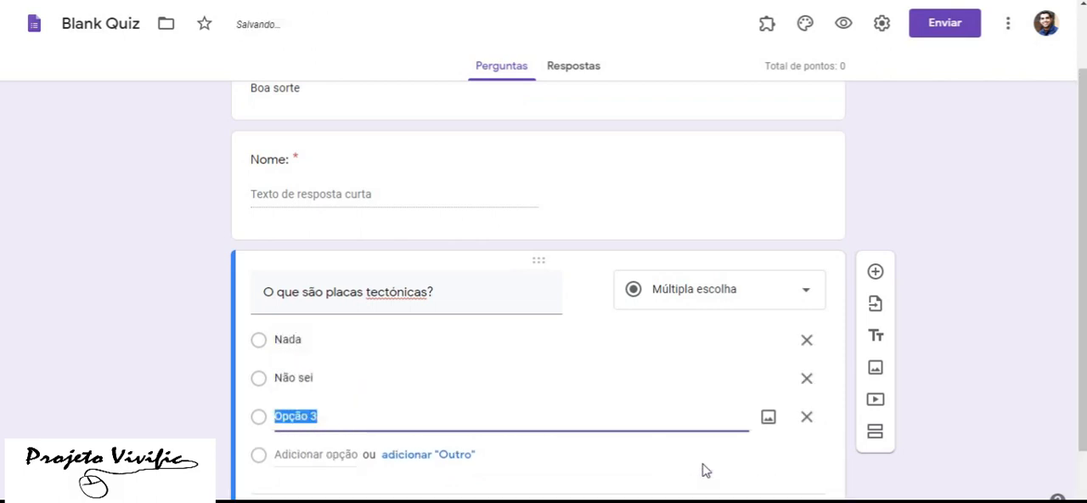
text(Movimento das rochas)
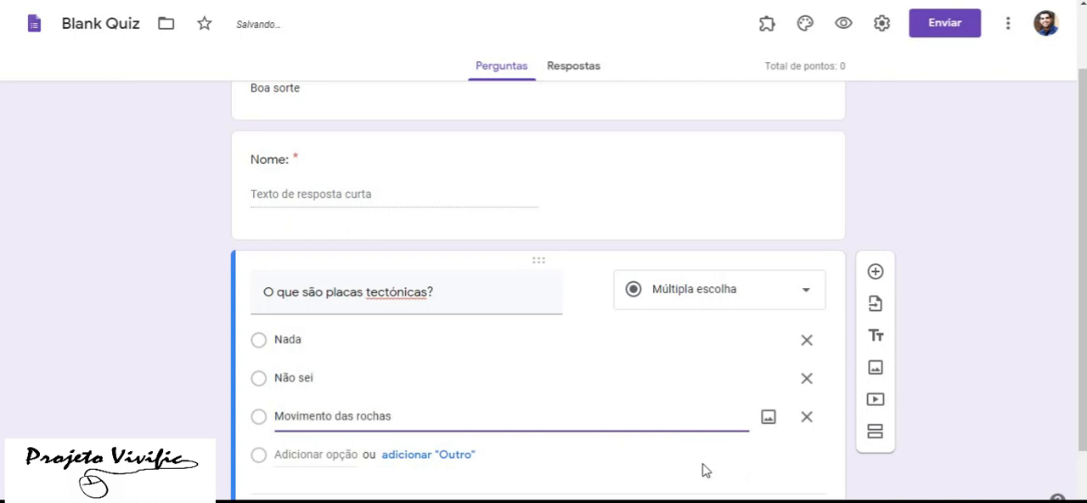
key(Return)
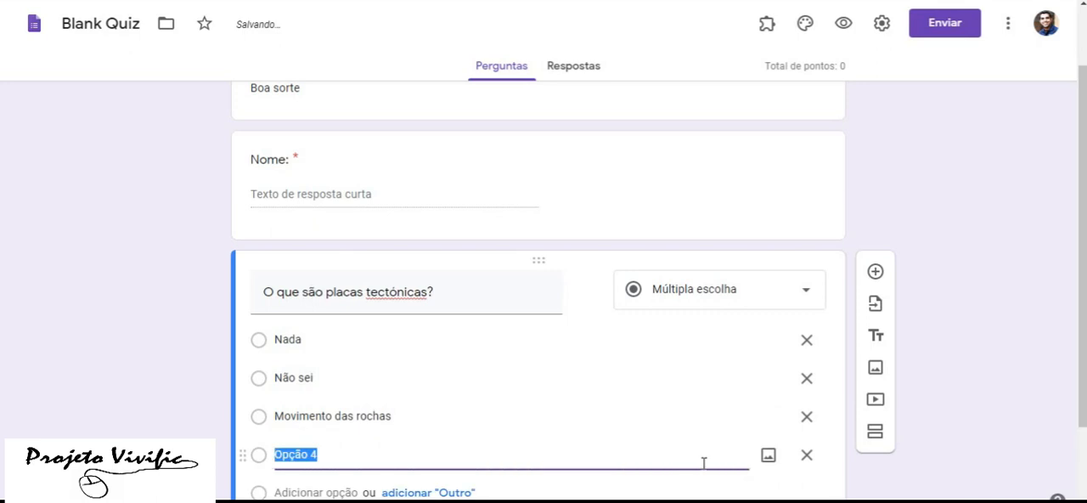
scroll(417, 417, down, 1)
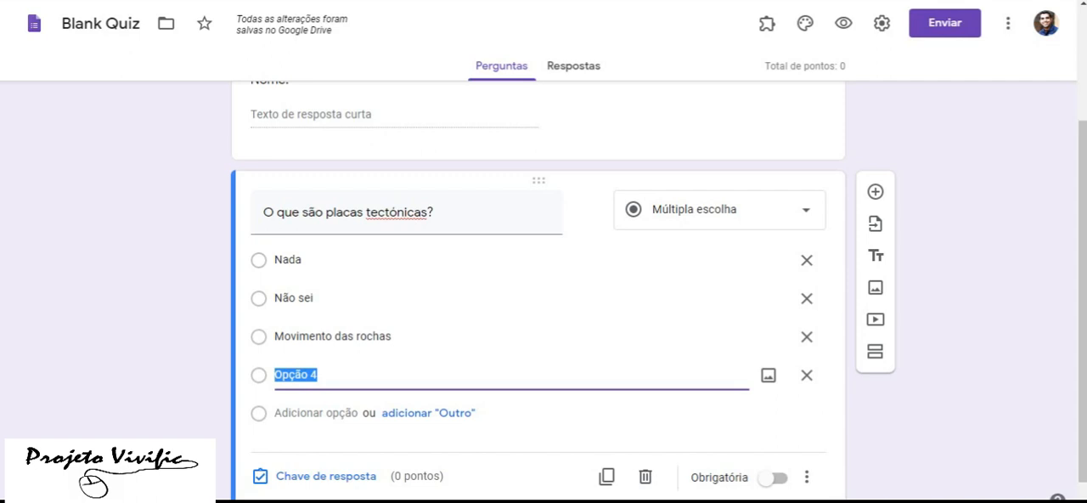
text(Nuvens)
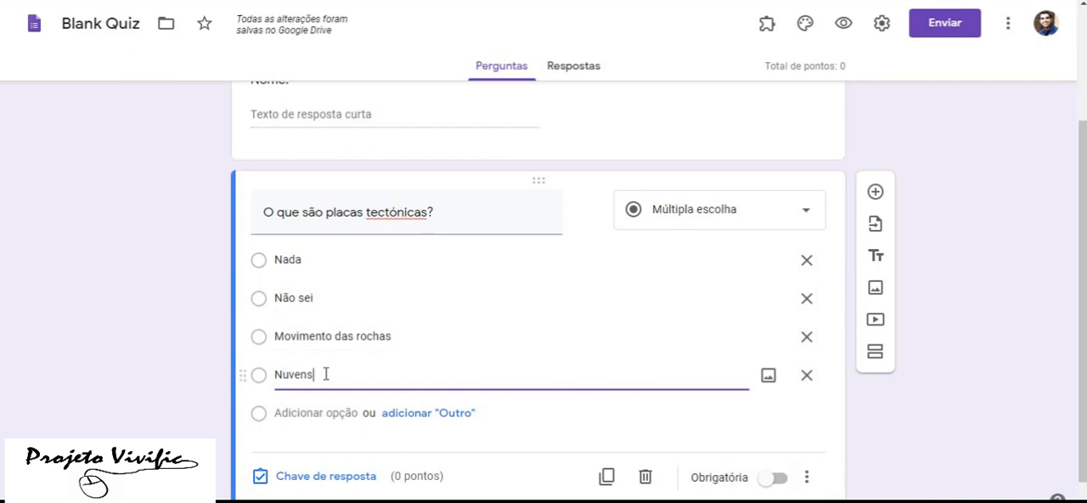
click(778, 481)
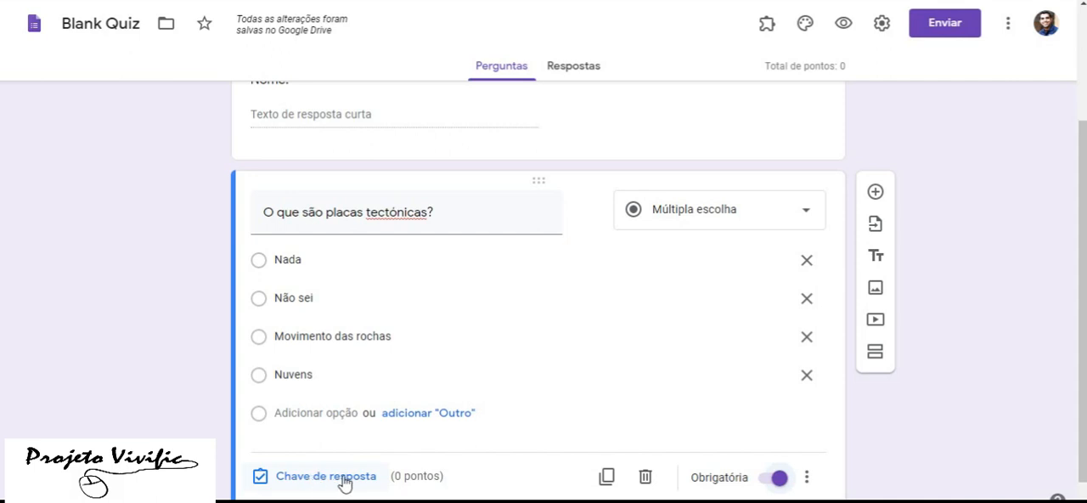
Save the form's test settings with Criar teste on and grades released Imediatamente após o envio
click(883, 28)
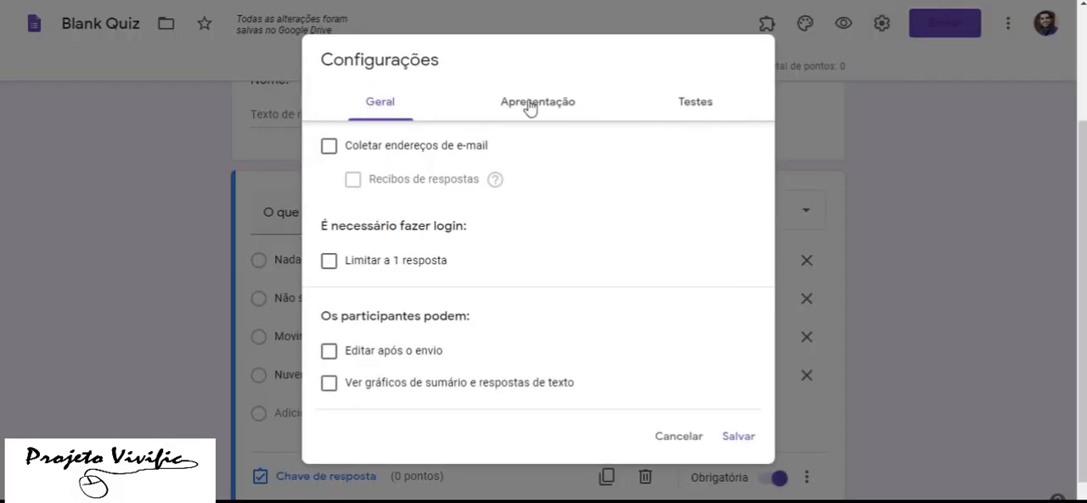
click(699, 109)
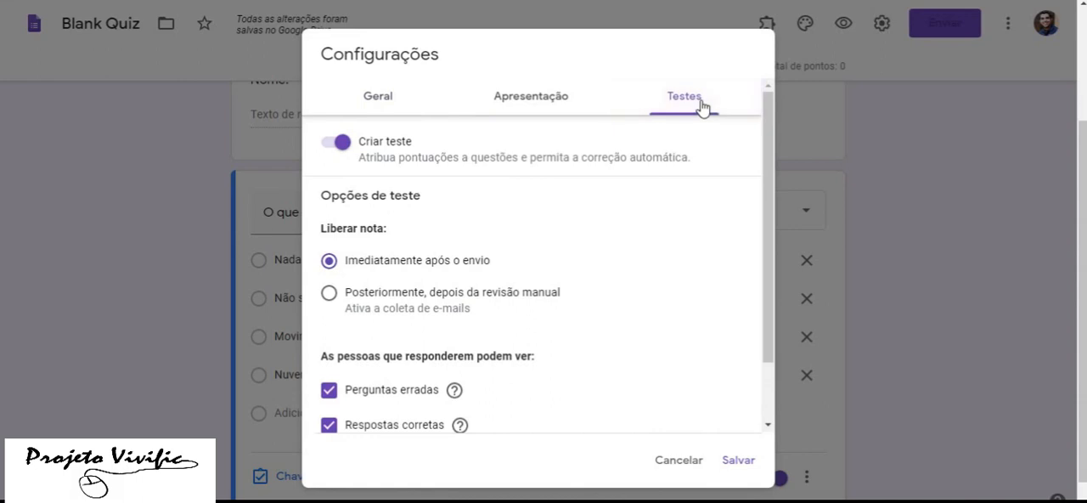
click(340, 144)
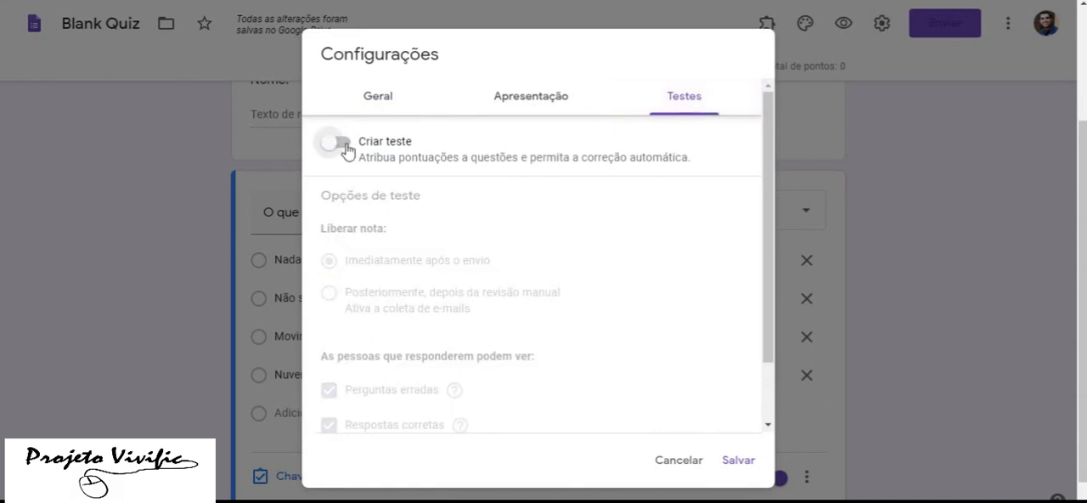
click(340, 145)
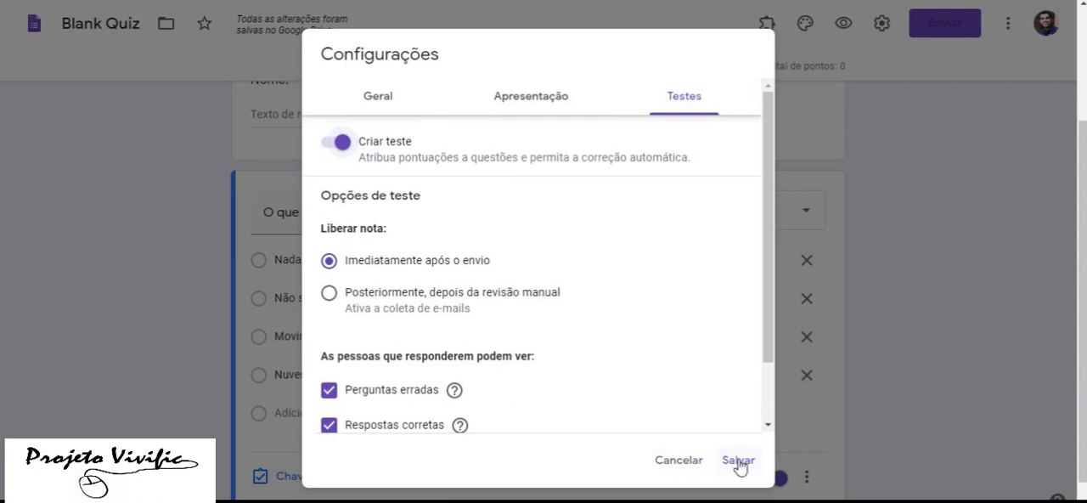
scroll(400, 350, down, 2)
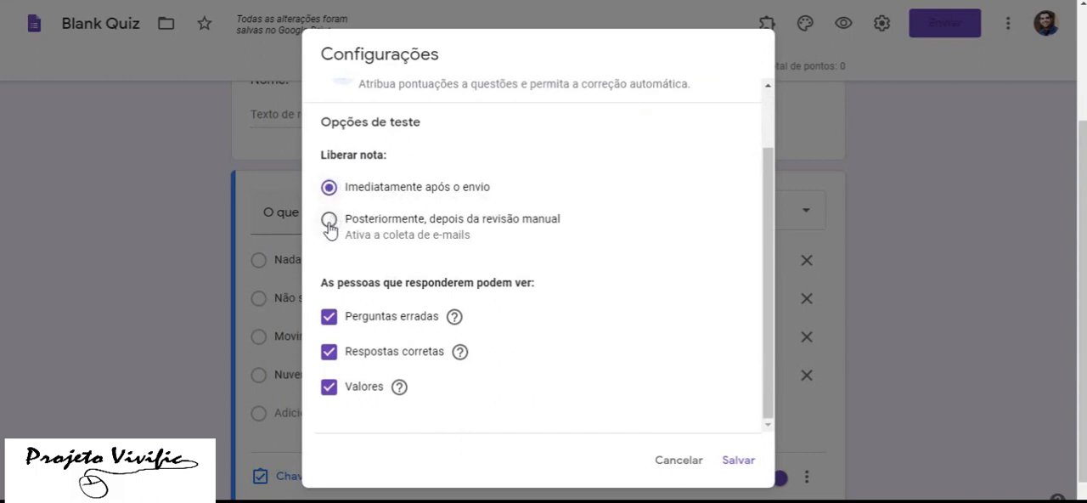
click(745, 460)
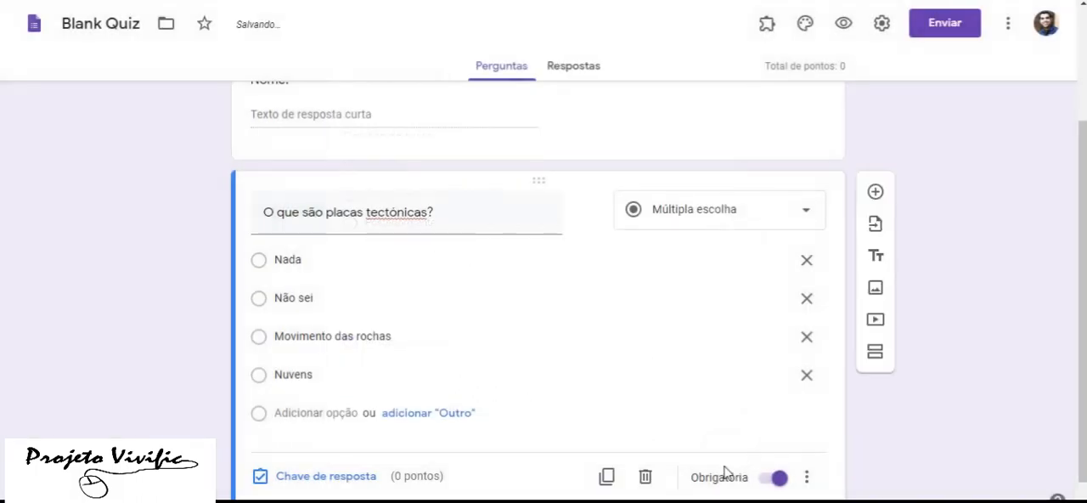
Set the question's answer key to "Movimento das rochas" worth 2 points
click(316, 481)
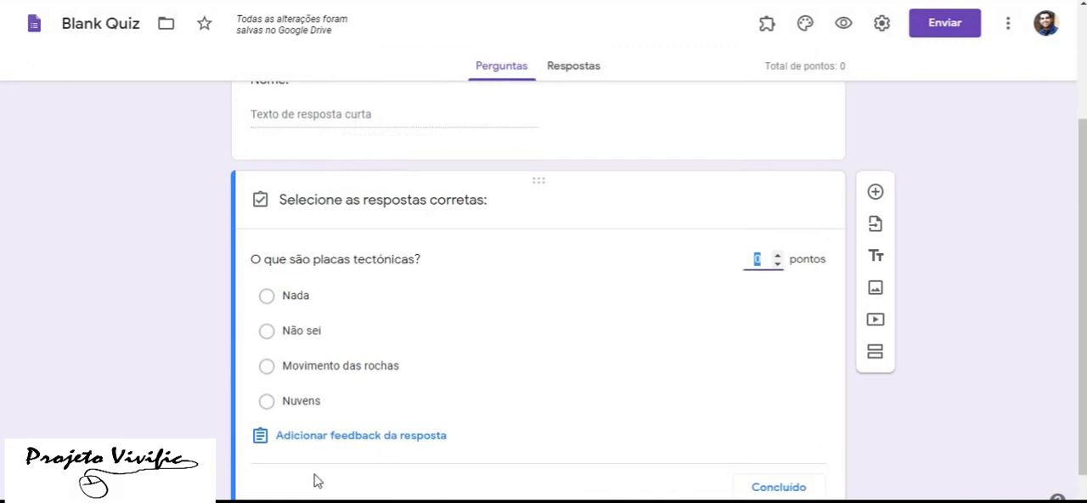
click(778, 257)
click(778, 258)
click(268, 367)
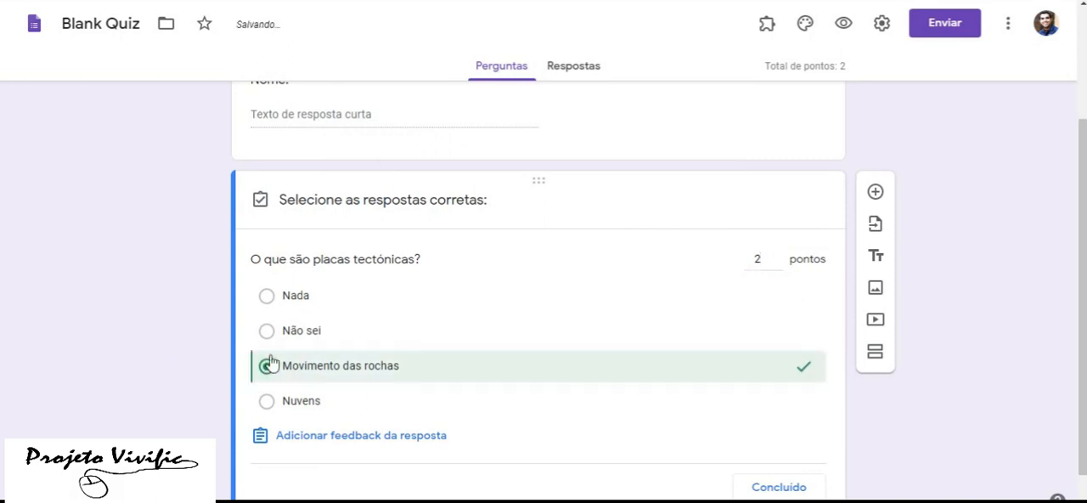
click(779, 488)
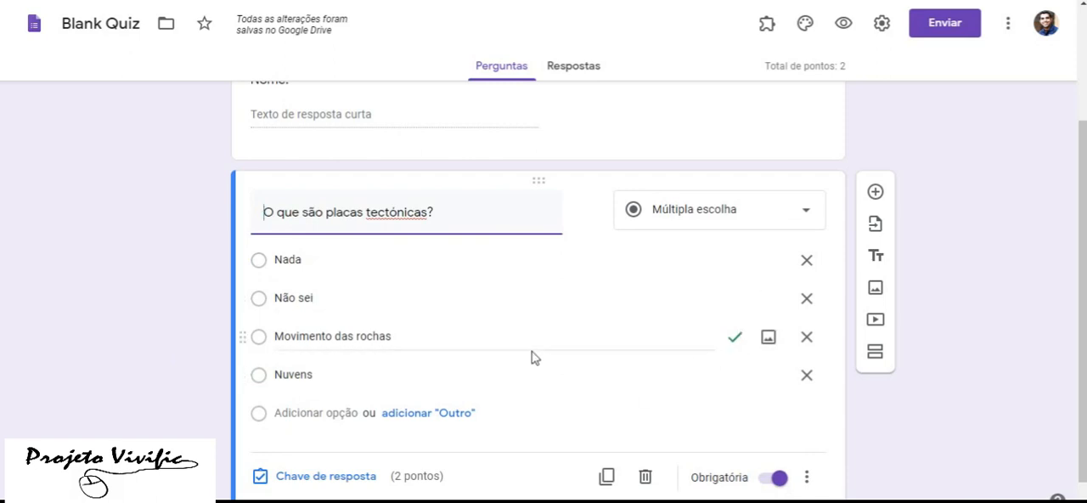
Correct the misspelled word in the multiple-choice question to "tectônicas" and review the form
scroll(534, 356, up, 2)
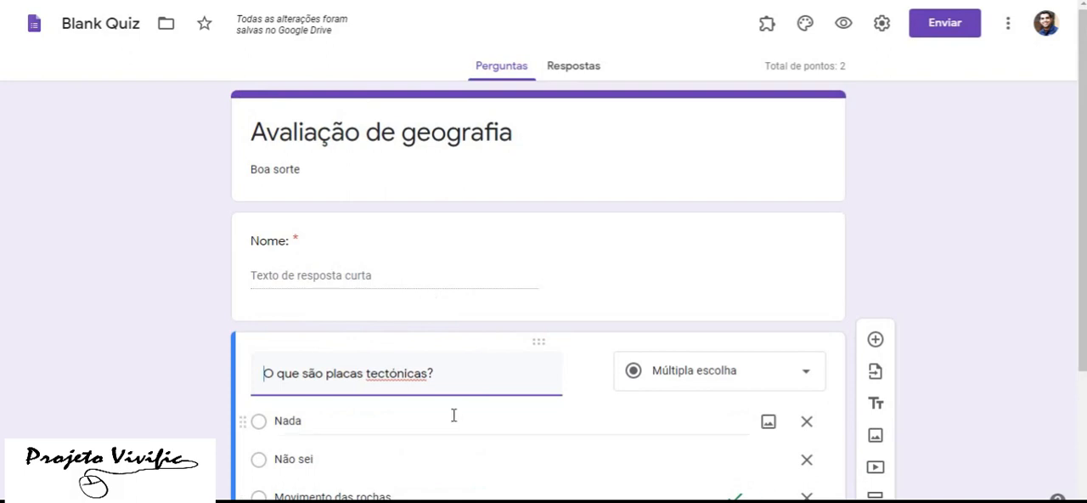
right_click(395, 378)
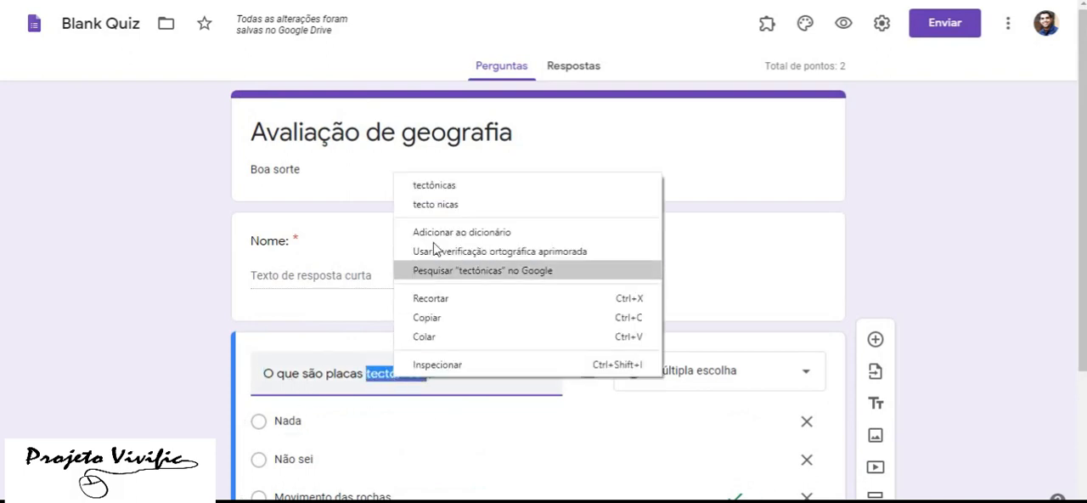
click(448, 180)
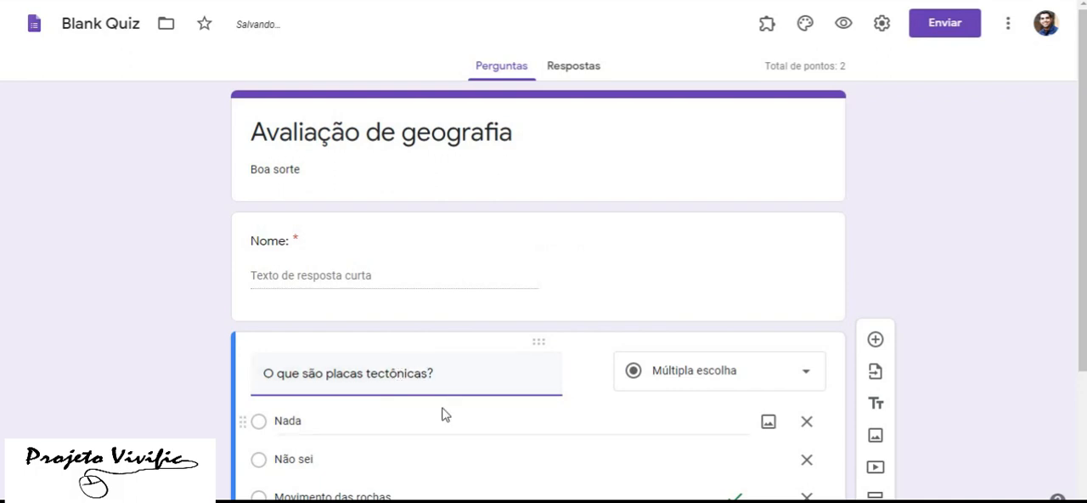
scroll(441, 414, down, 2)
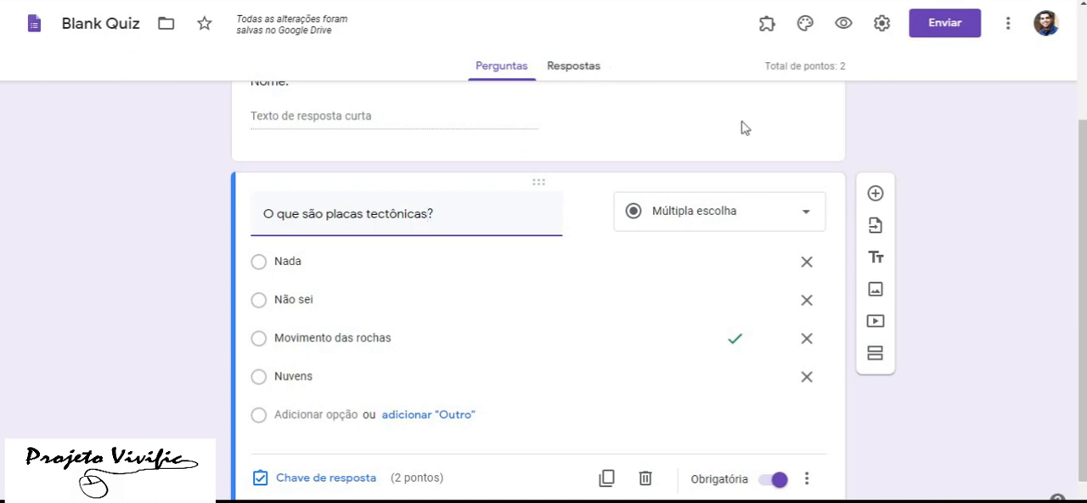
scroll(470, 221, up, 2)
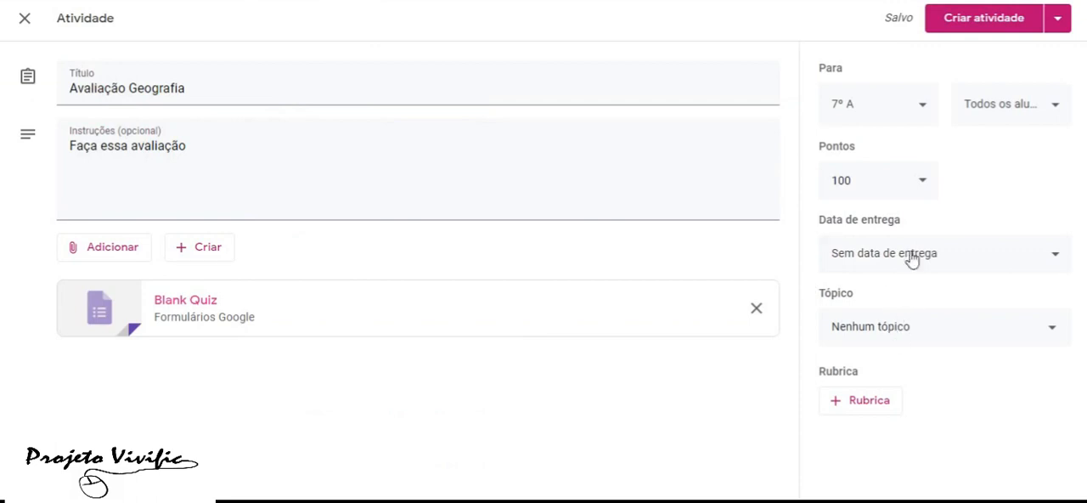
Create the Avaliação Geografia activity for 7º A with 100 points and no due date
click(880, 184)
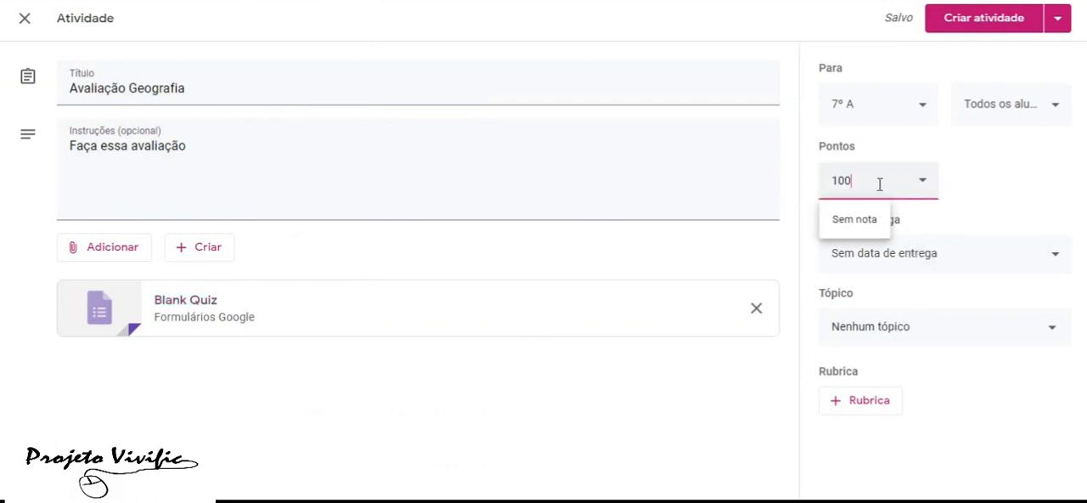
click(987, 190)
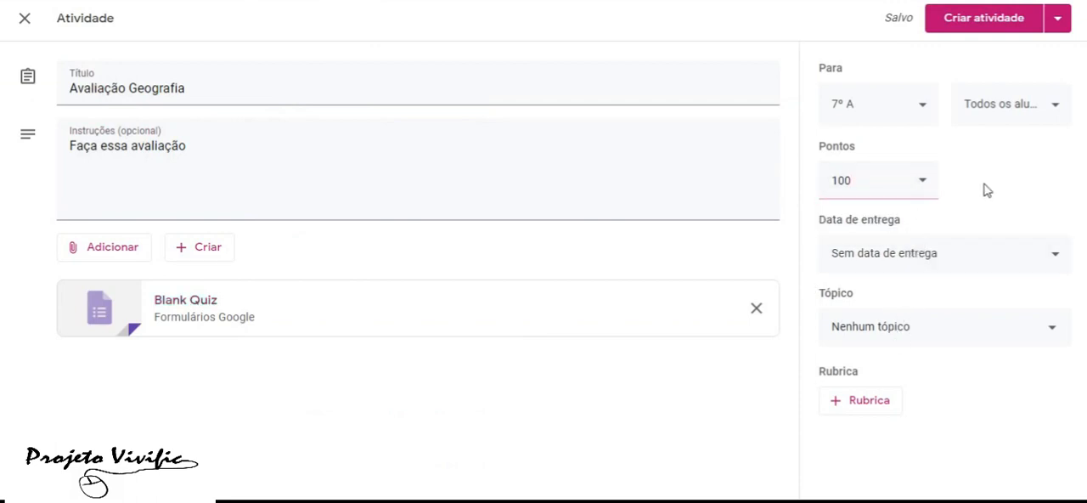
click(938, 264)
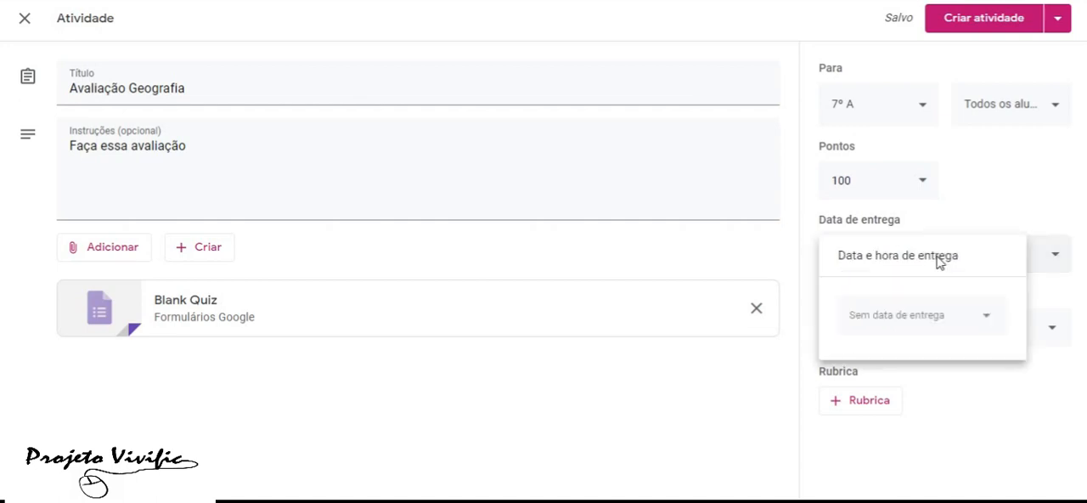
click(985, 187)
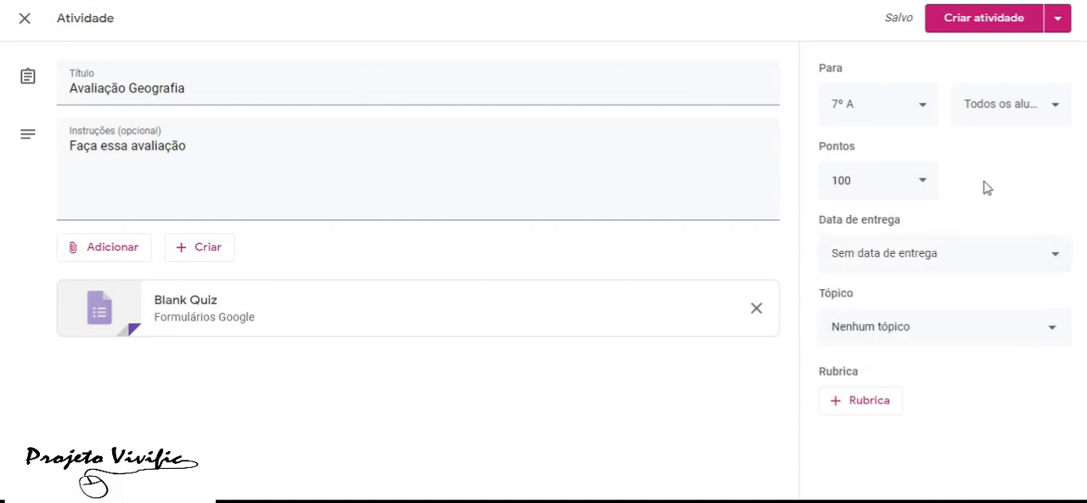
click(983, 25)
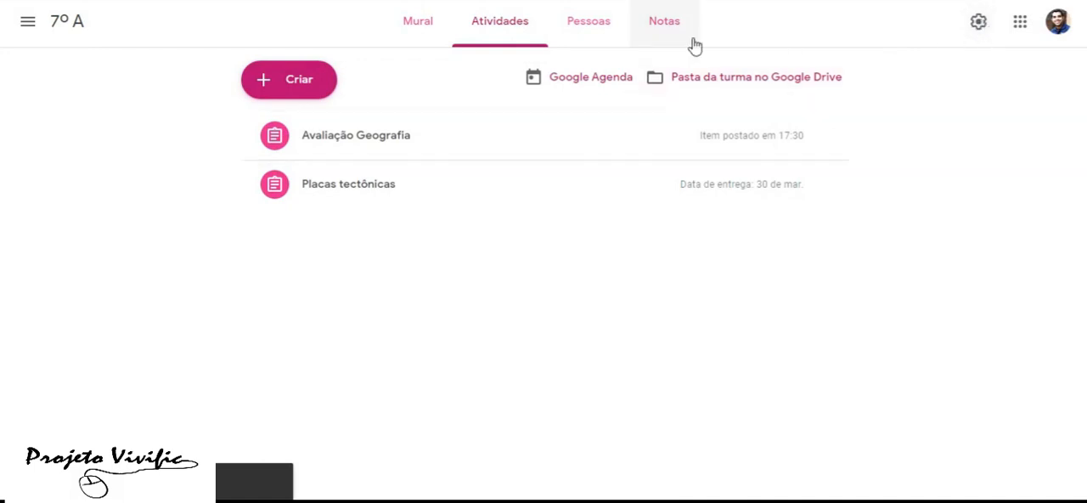
Switch to the student account and open the Avaliação de geografia form from the 7º A activity Avaliação Geografia
click(1057, 21)
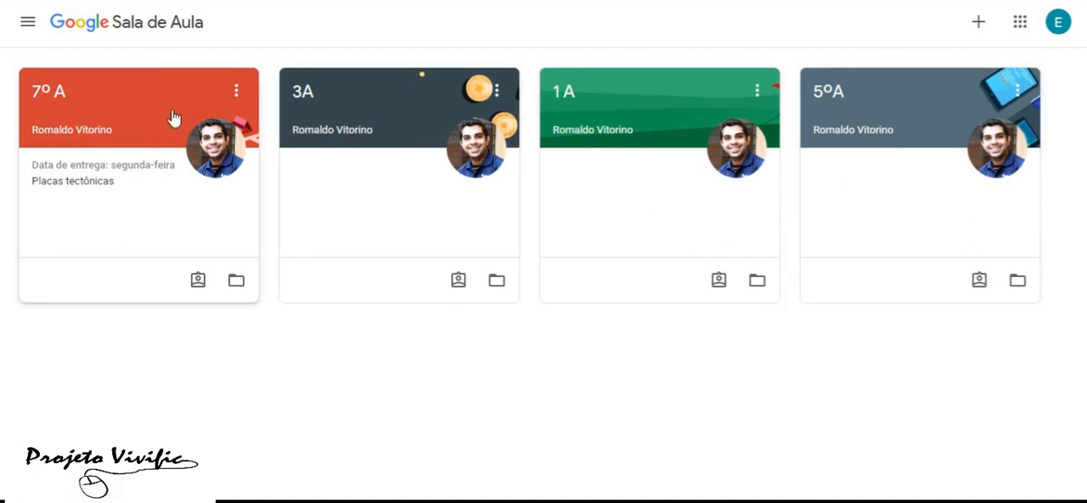
click(135, 105)
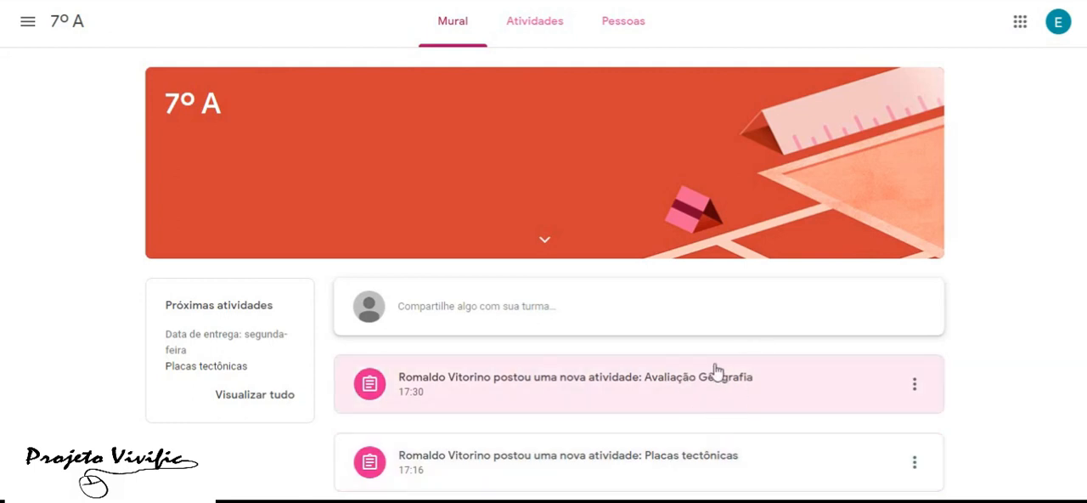
click(689, 384)
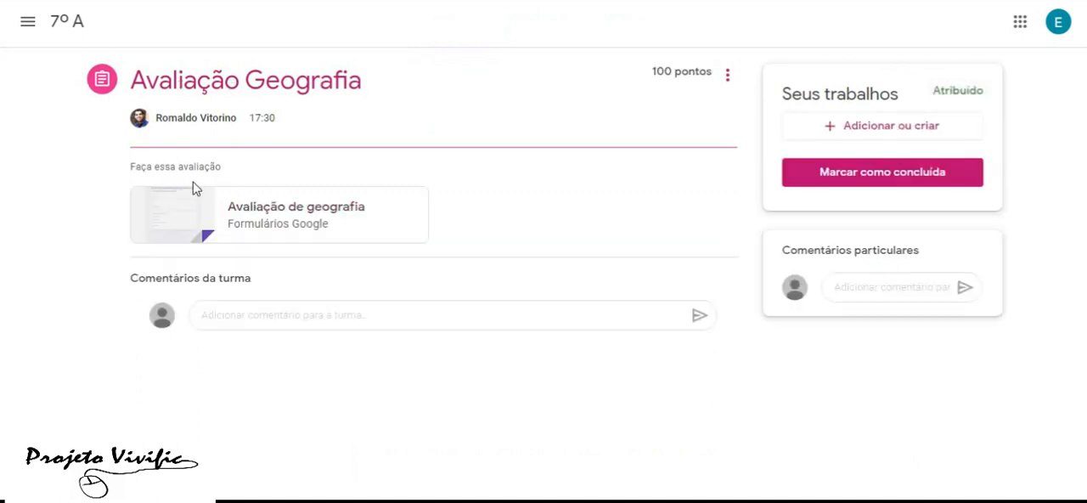
click(315, 225)
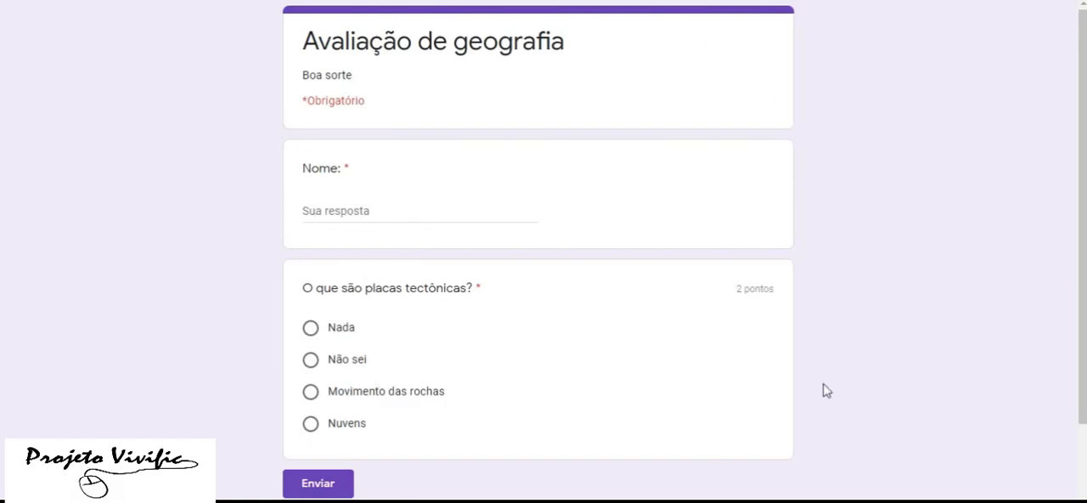
Enter the student's name in the form, answer the tectonic plates question with "Movimento das rochas" and submit it
click(412, 211)
text(Eduarda)
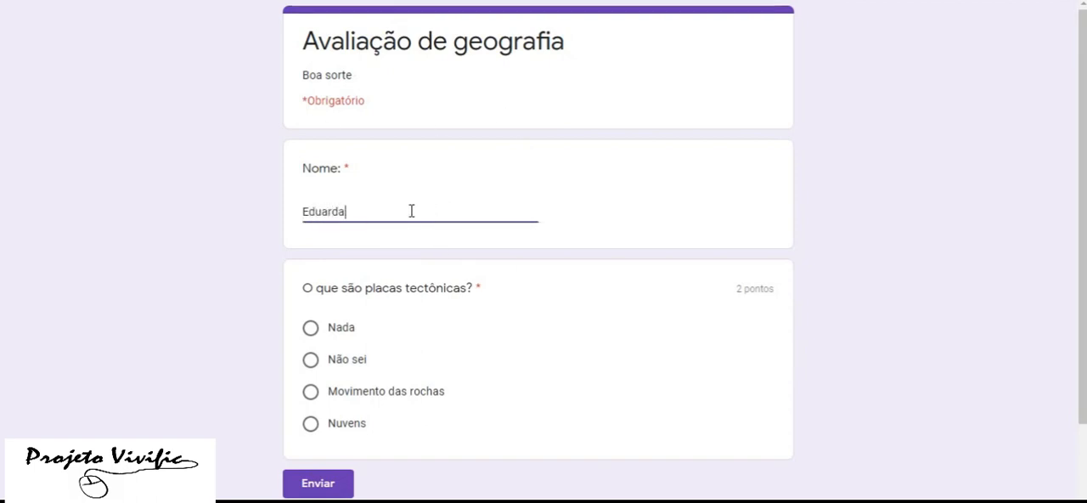
scroll(418, 286, down, 2)
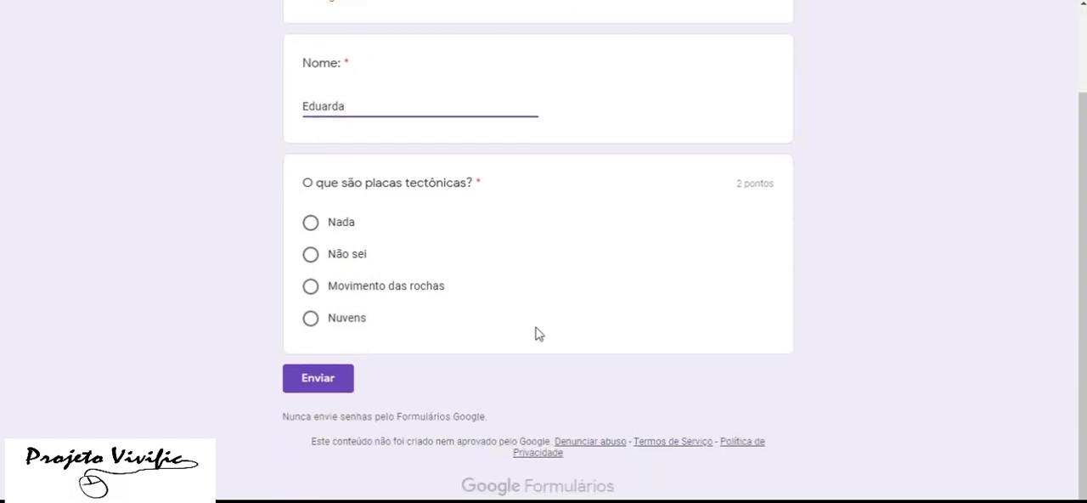
click(311, 290)
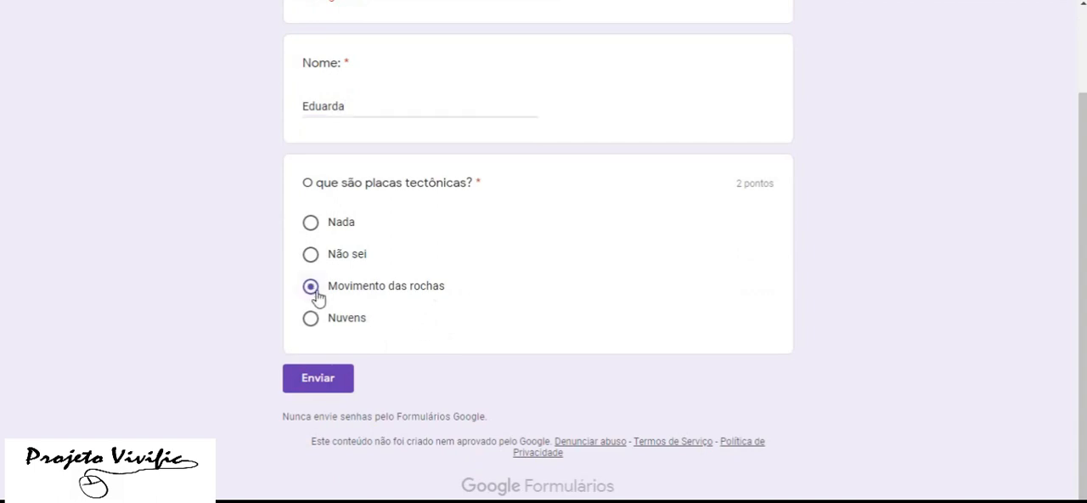
click(339, 380)
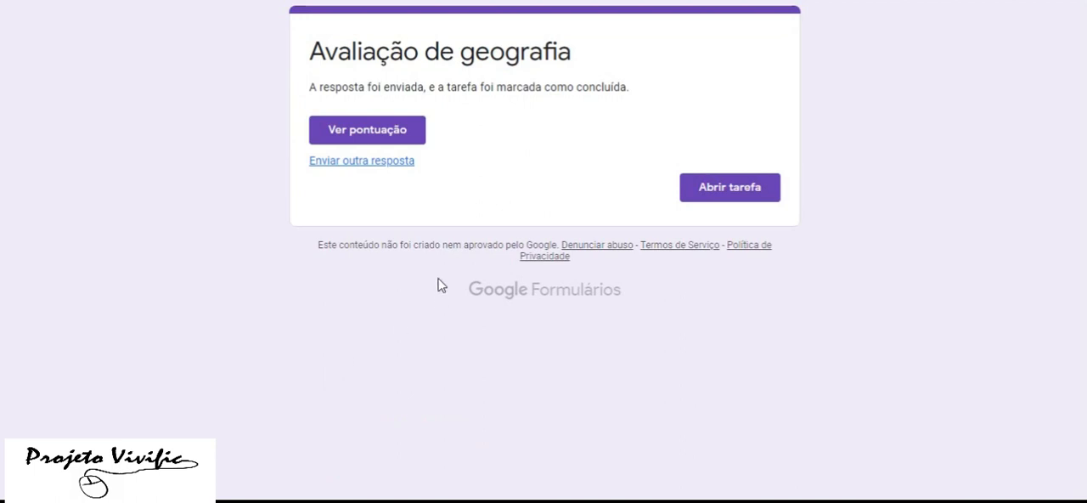
View the score of the submitted form and return to the Avaliação Geografia activity page
click(380, 138)
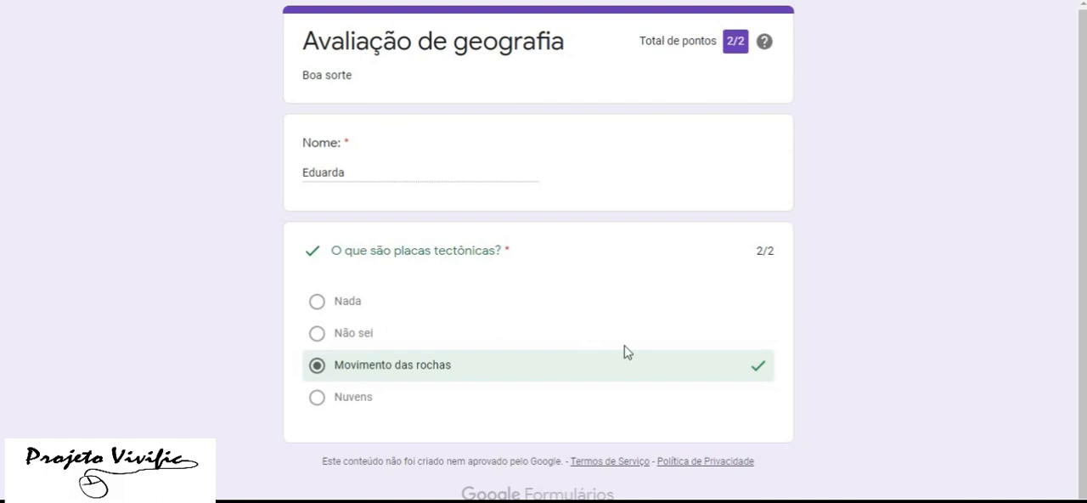
click(652, 2)
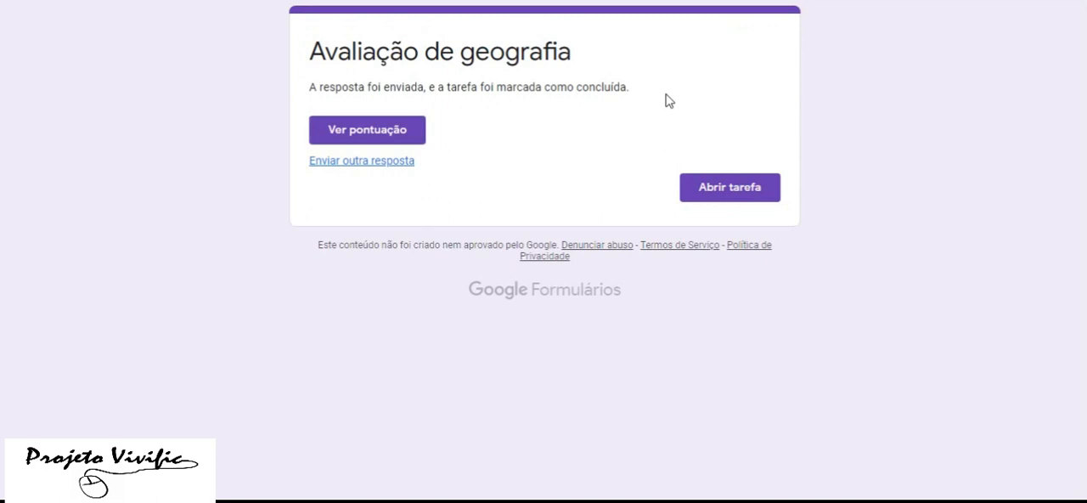
click(280, 2)
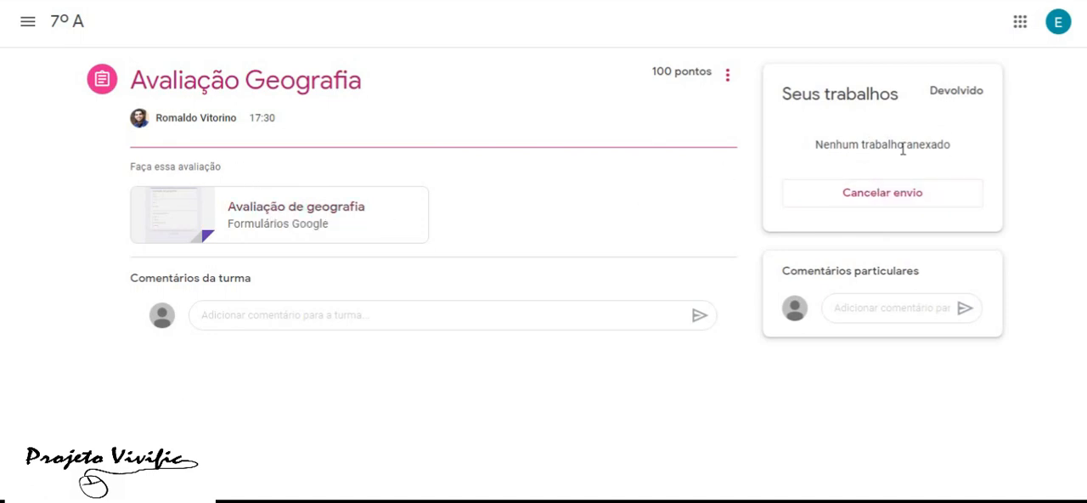
Switch to the teacher account, open the students' work for Avaliação Geografia in 7º A and check the attached form
click(1072, 14)
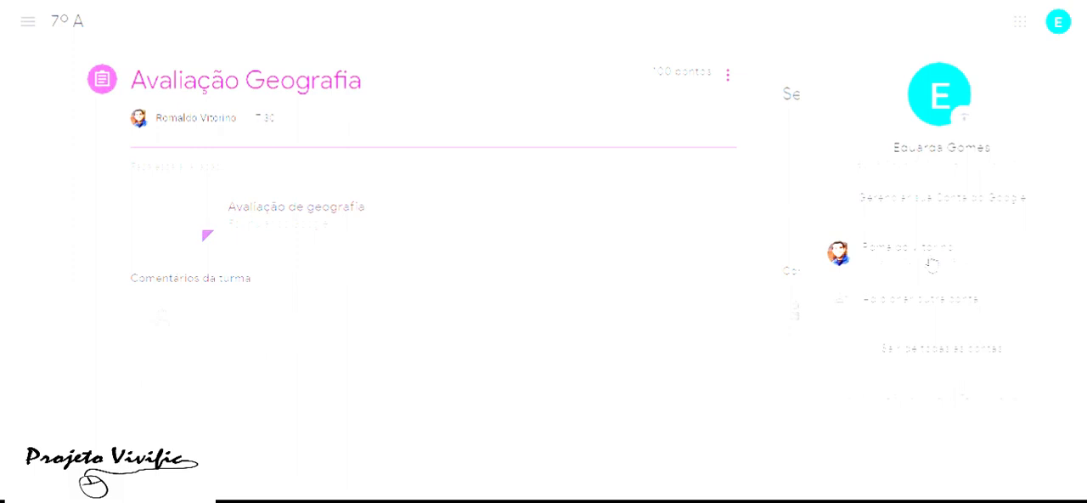
click(931, 259)
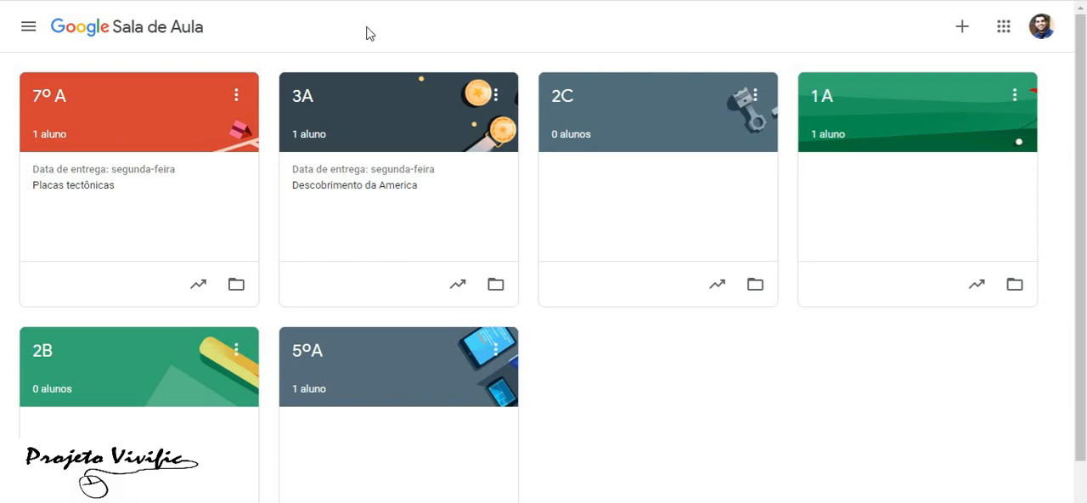
click(108, 133)
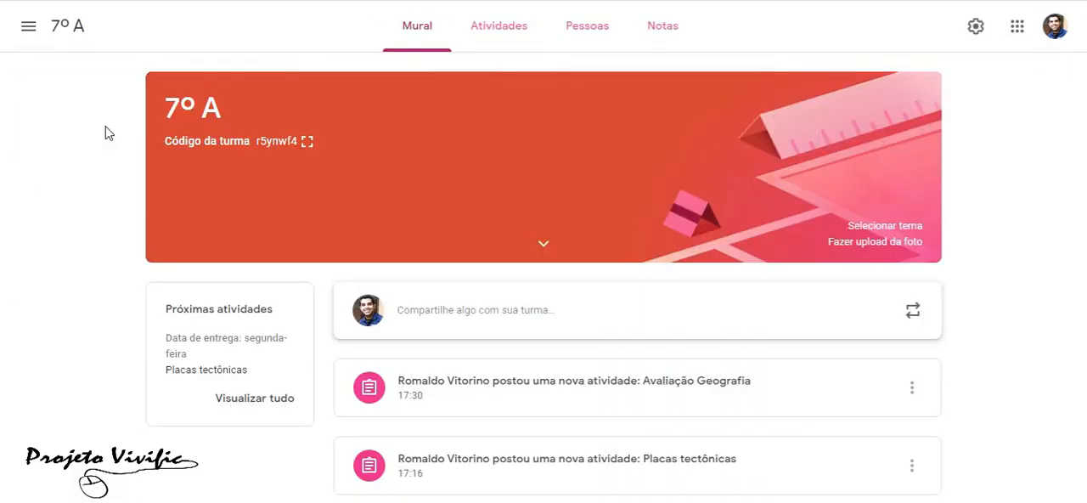
click(575, 391)
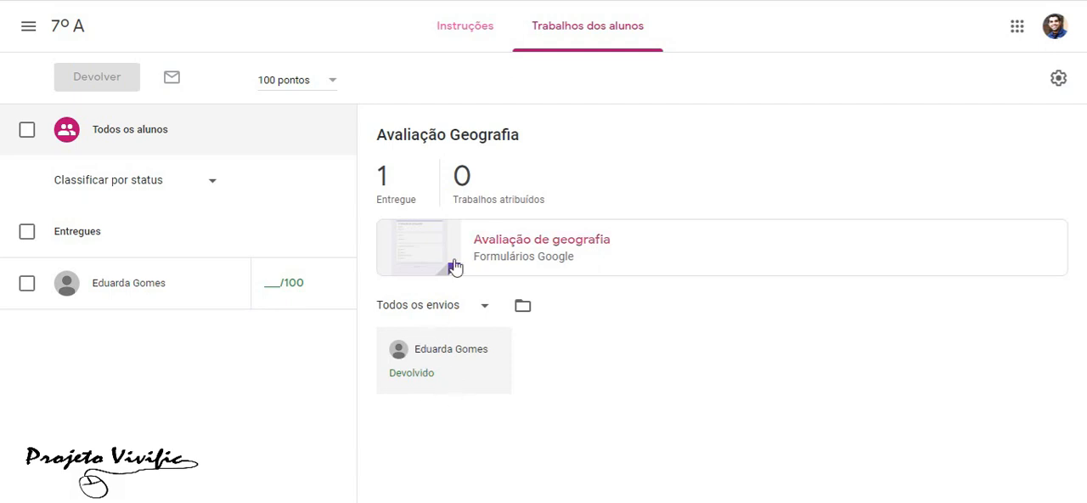
click(514, 258)
Switch to Google Drive and open the Blank Quiz form for editing
click(1022, 32)
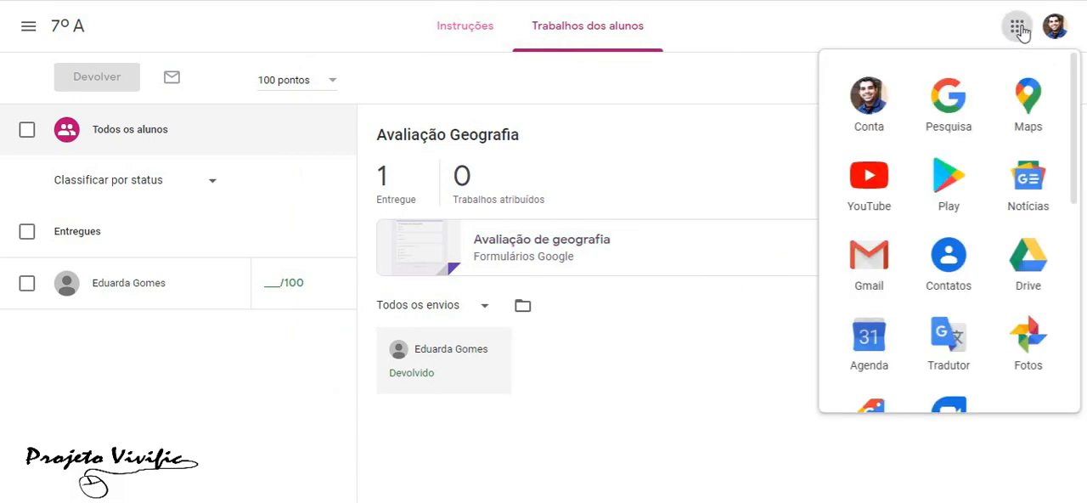
click(1038, 267)
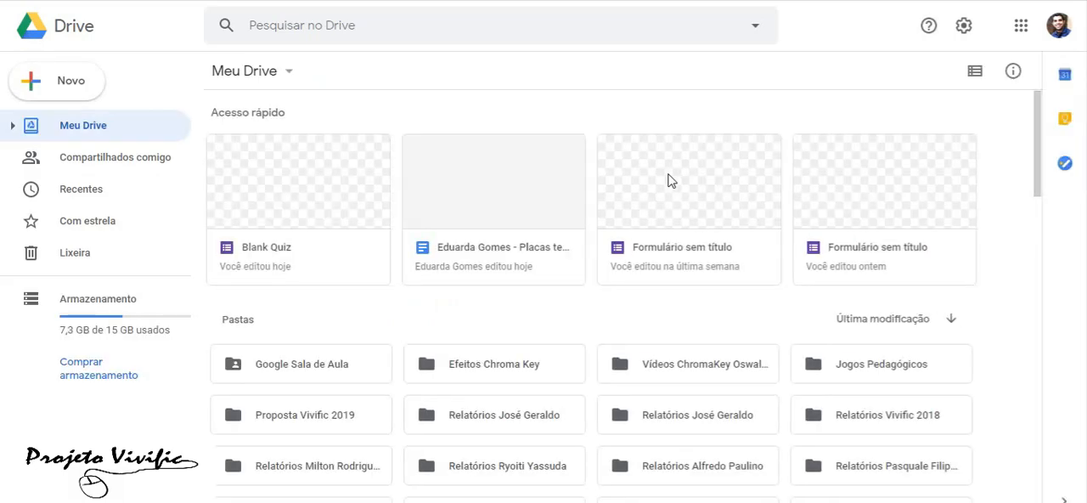
click(302, 200)
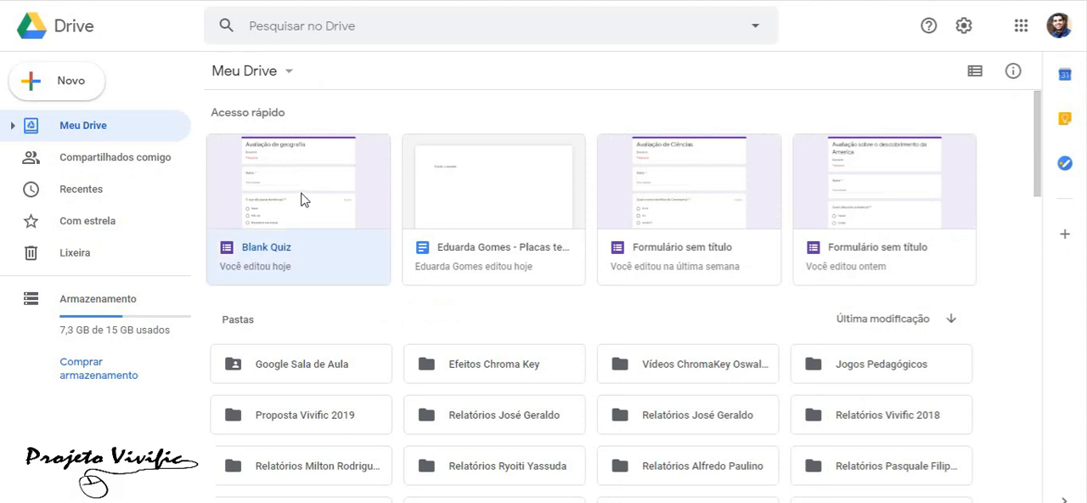
double_click(301, 199)
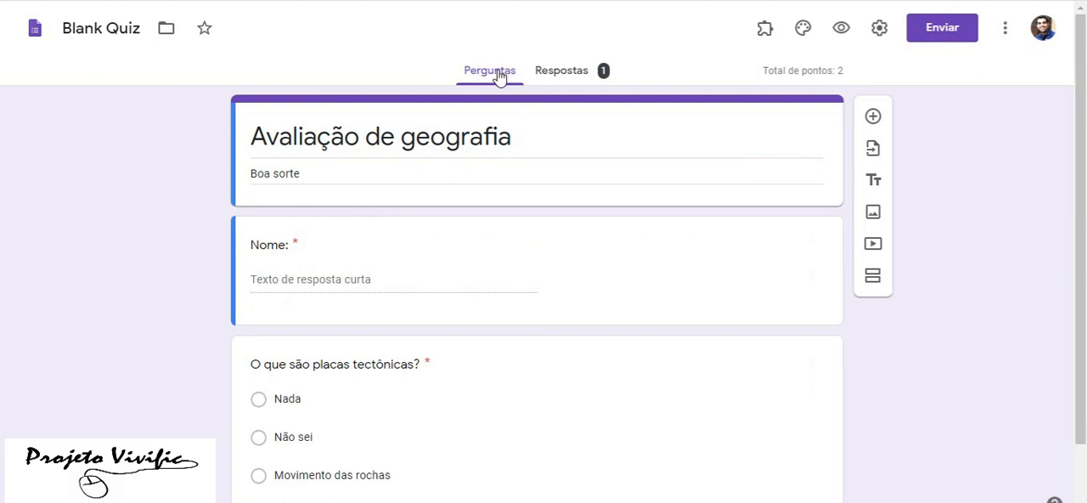
Examine the summary of the form's responses, including the points distribution and the answer chart for the tectonic plates question
click(581, 79)
scroll(586, 226, down, 2)
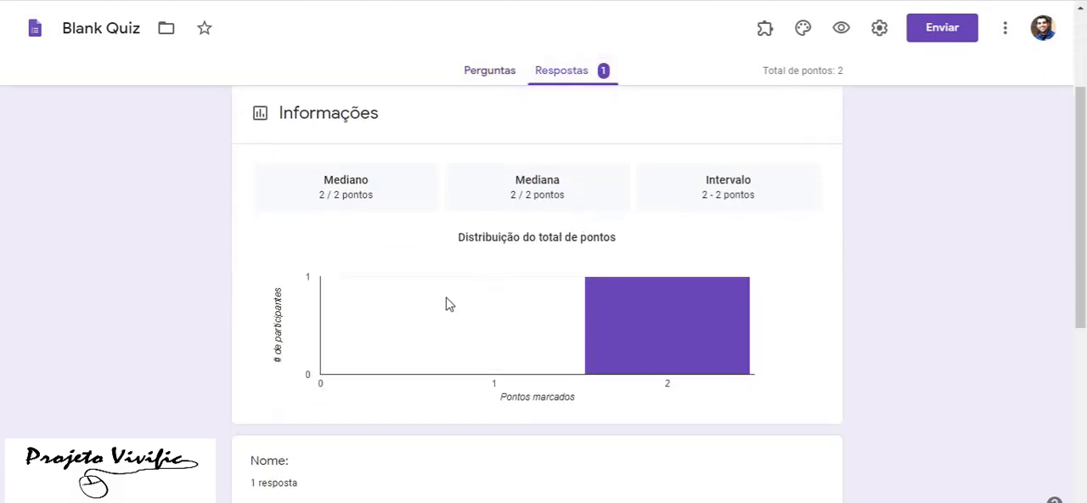
scroll(449, 308, down, 2)
scroll(587, 305, down, 2)
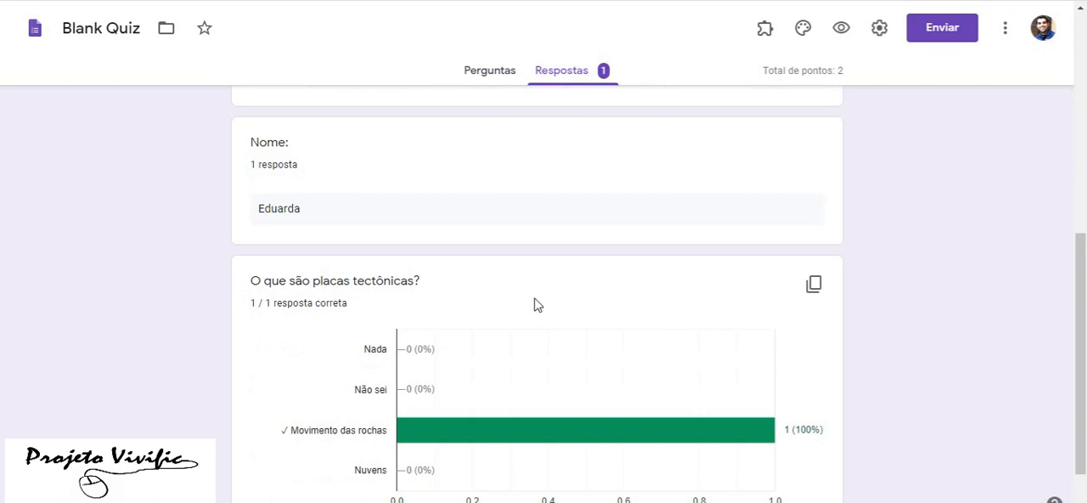
scroll(536, 304, down, 1)
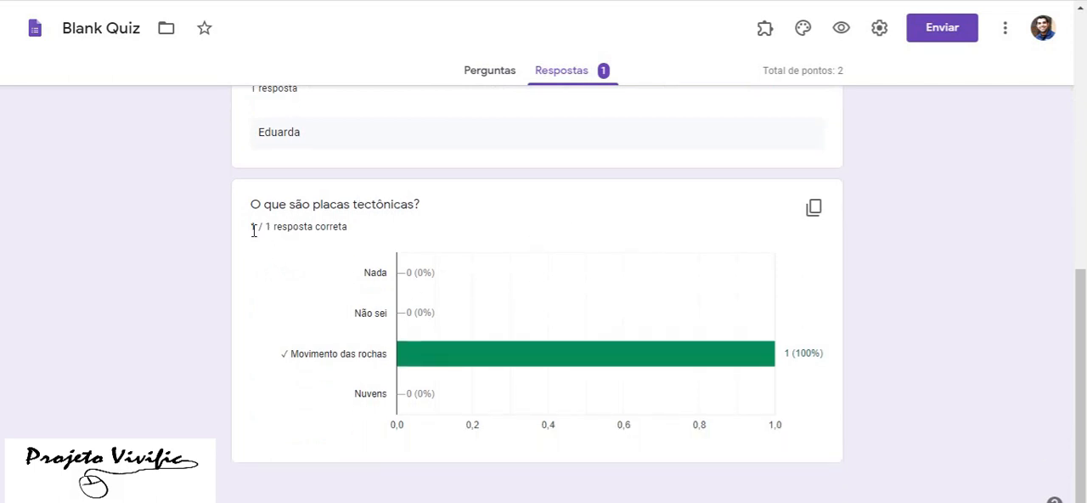
mouse_move(403, 366)
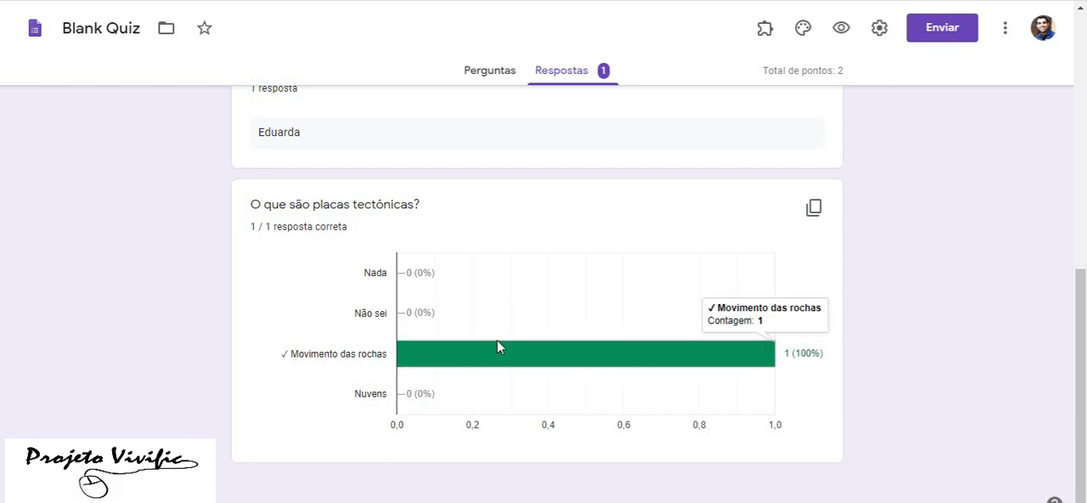
scroll(502, 354, up, 2)
scroll(502, 354, up, 5)
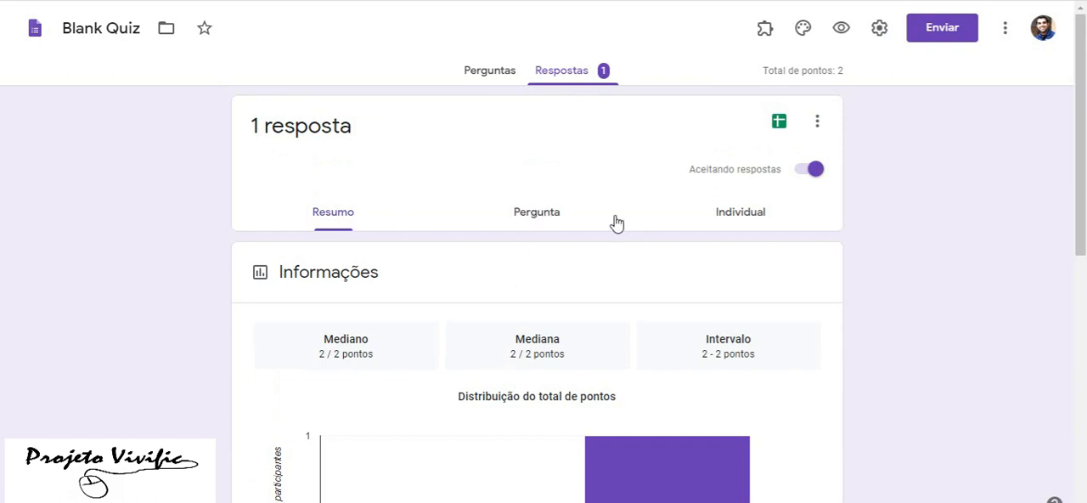
In the per-question responses, grade the student's Nome answer with 10 points, add the feedback "muito bem" and save the edits
click(554, 216)
scroll(578, 242, down, 1)
scroll(570, 254, down, 1)
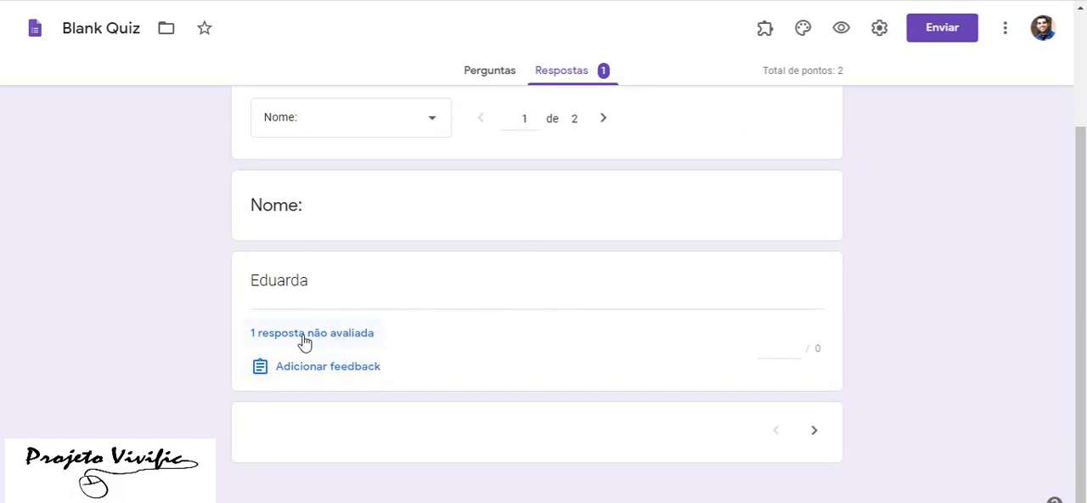
click(346, 342)
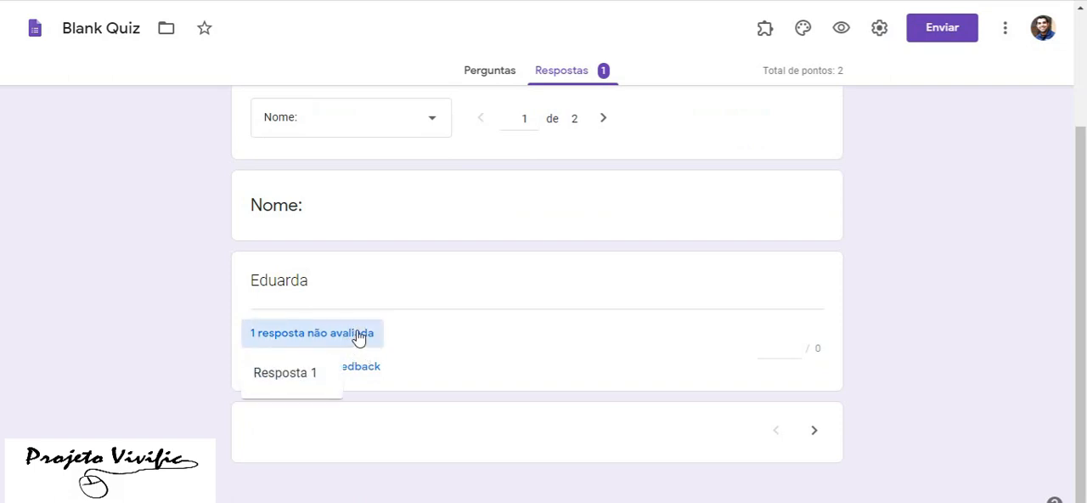
click(467, 367)
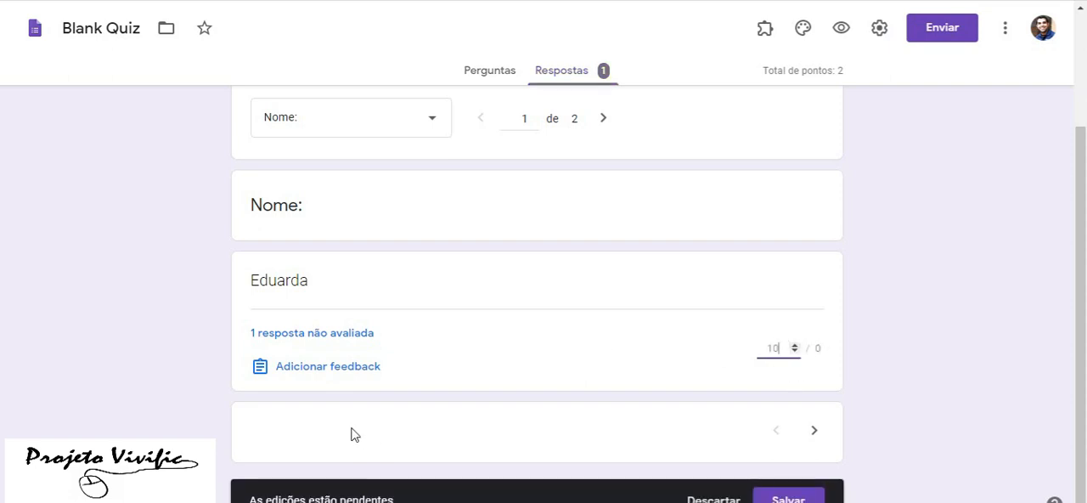
click(337, 367)
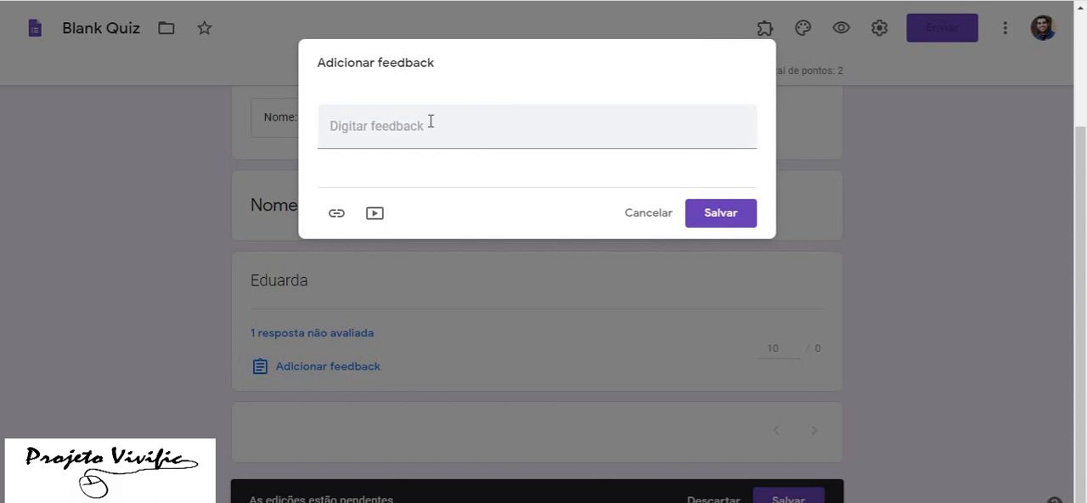
click(429, 125)
text(muito )
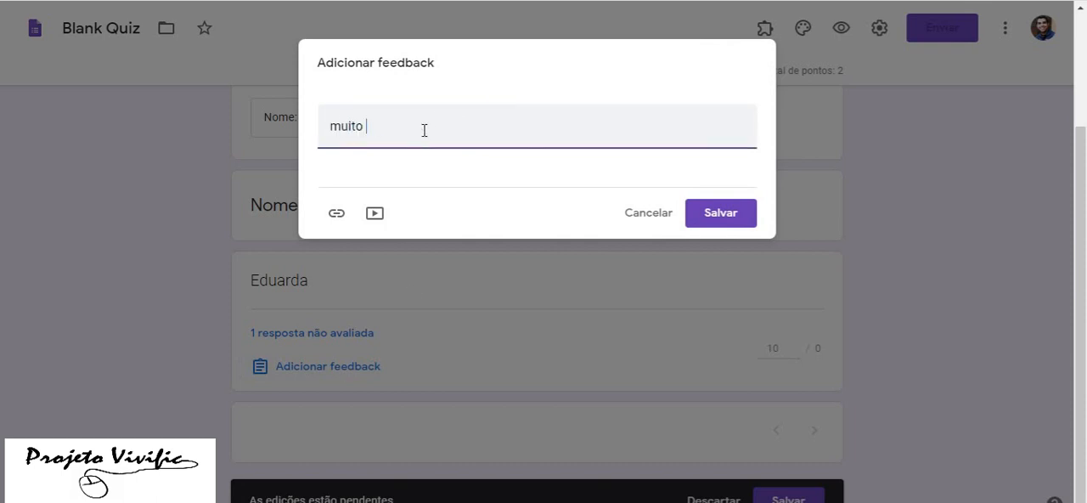
text(bem)
click(736, 220)
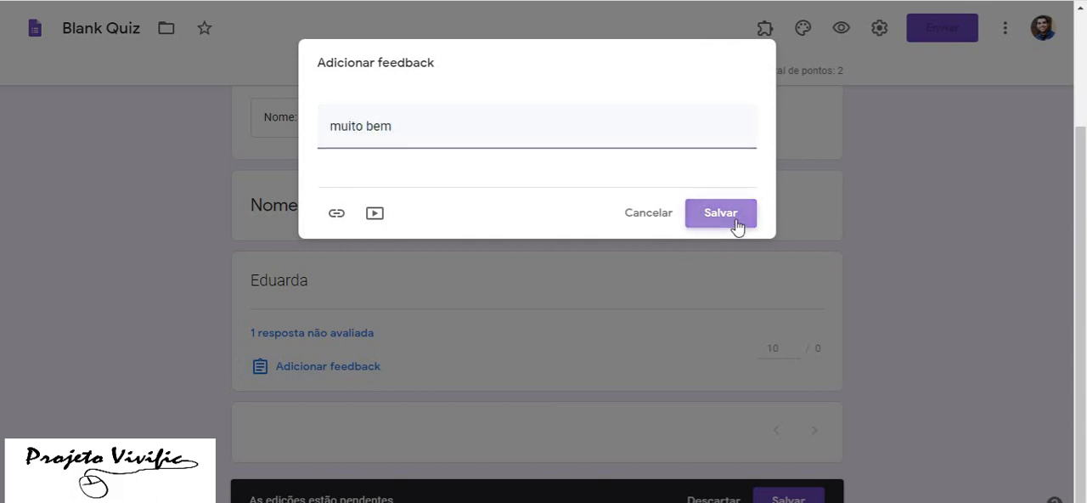
click(778, 499)
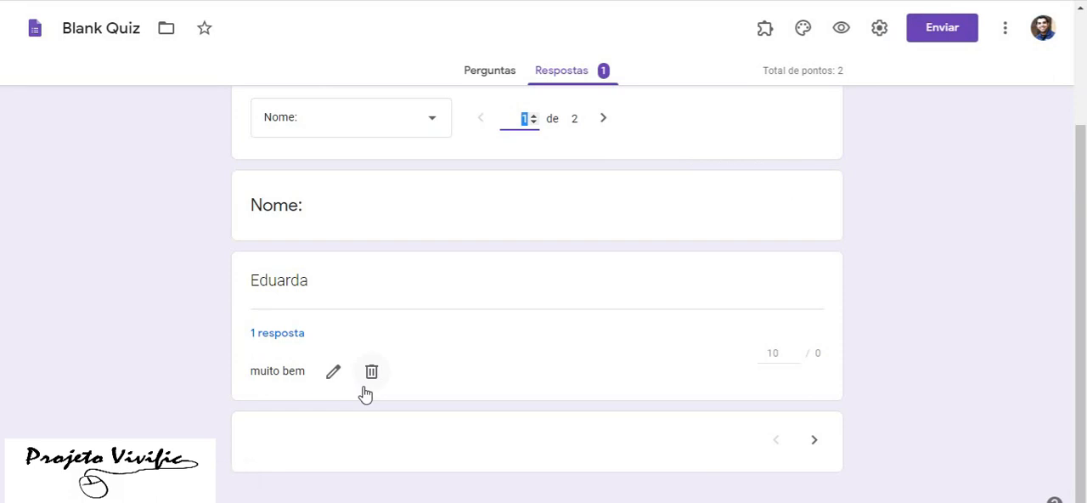
Review the student's individual response with its points, feedback and chosen answer
scroll(372, 250, up, 3)
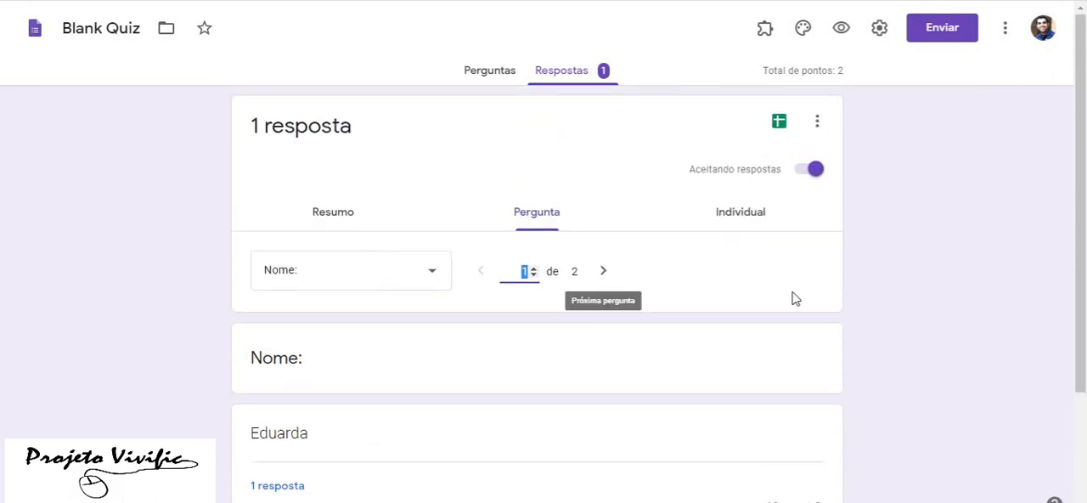
click(727, 214)
scroll(493, 355, down, 1)
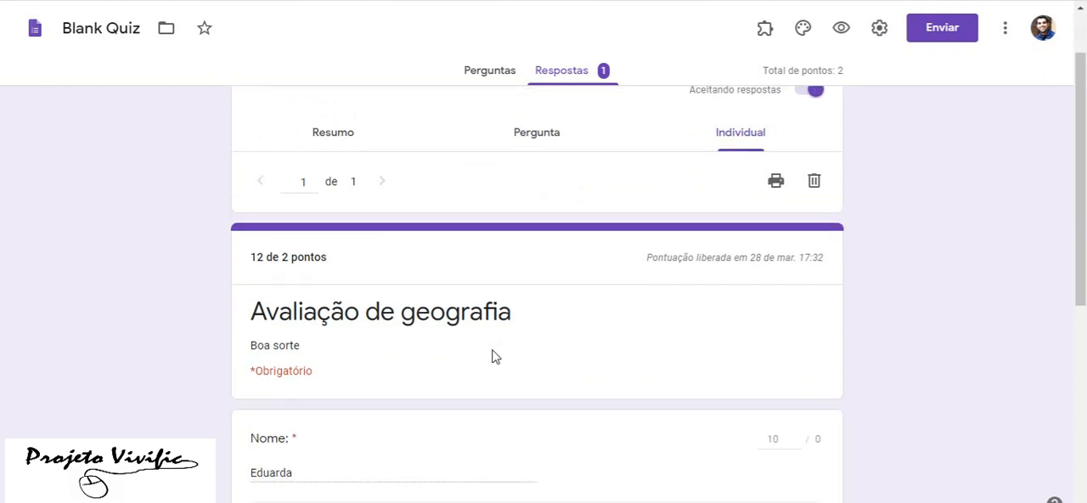
scroll(422, 343, down, 3)
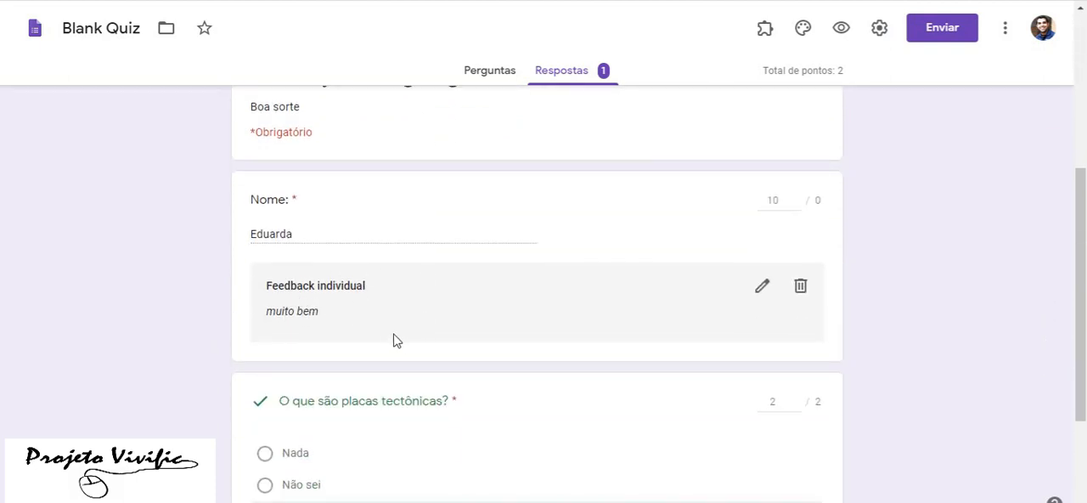
scroll(373, 338, down, 1)
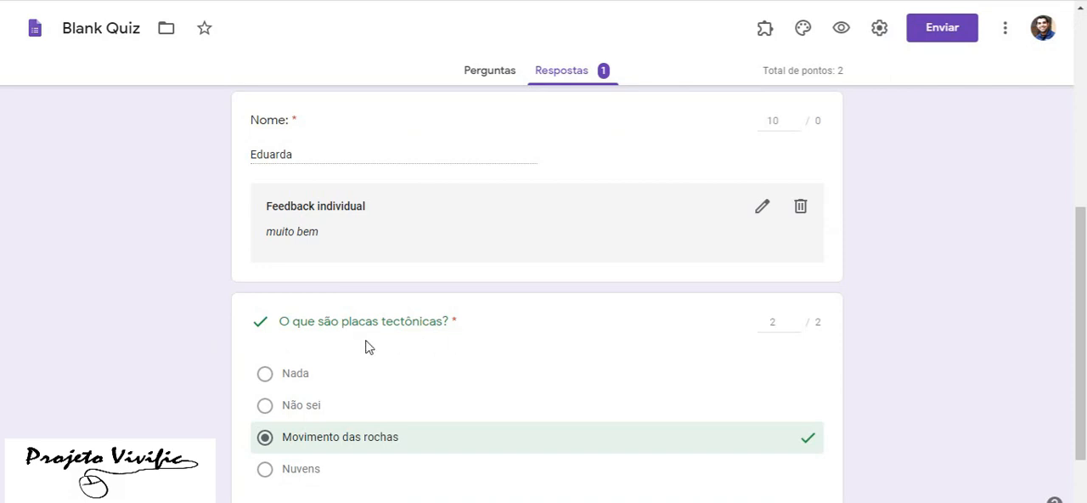
scroll(401, 404, down, 1)
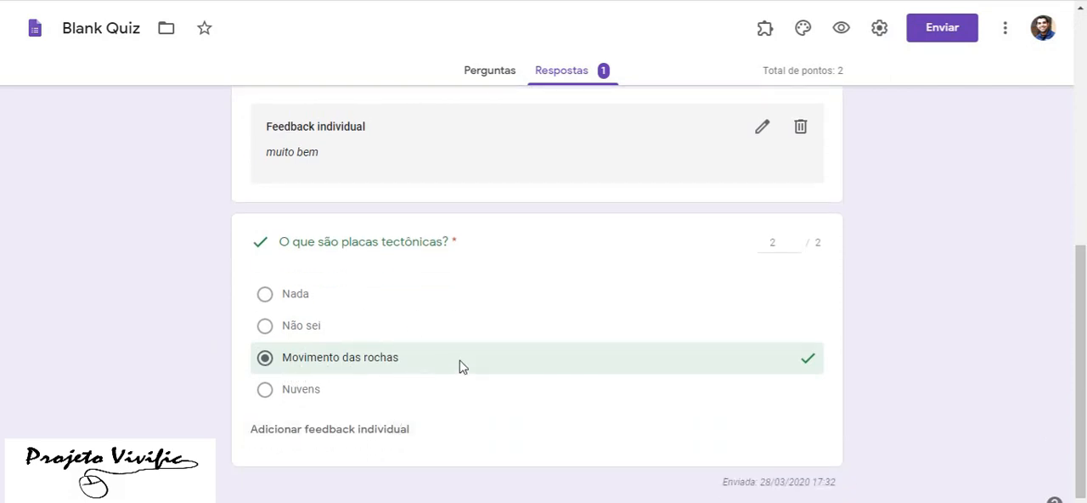
Stop the form from accepting responses
scroll(465, 357, up, 10)
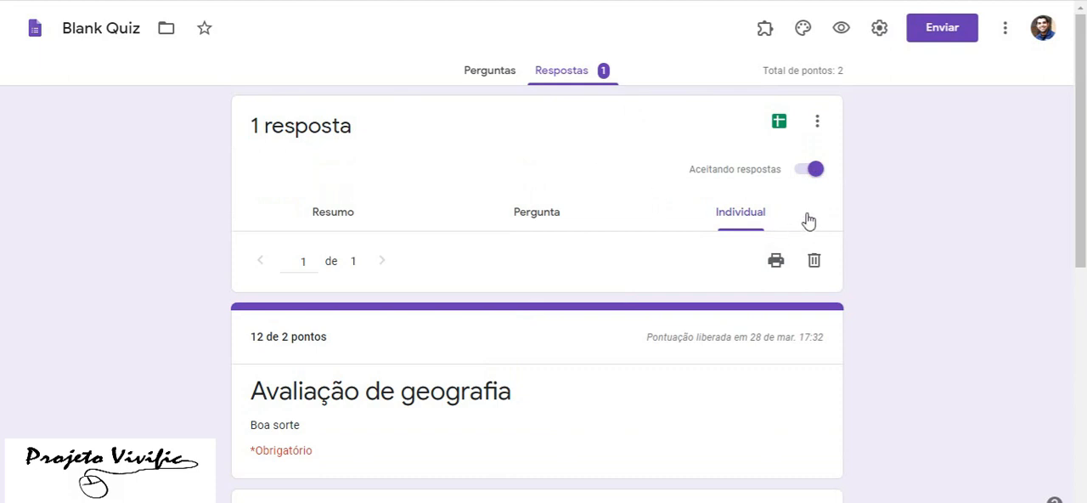
click(807, 169)
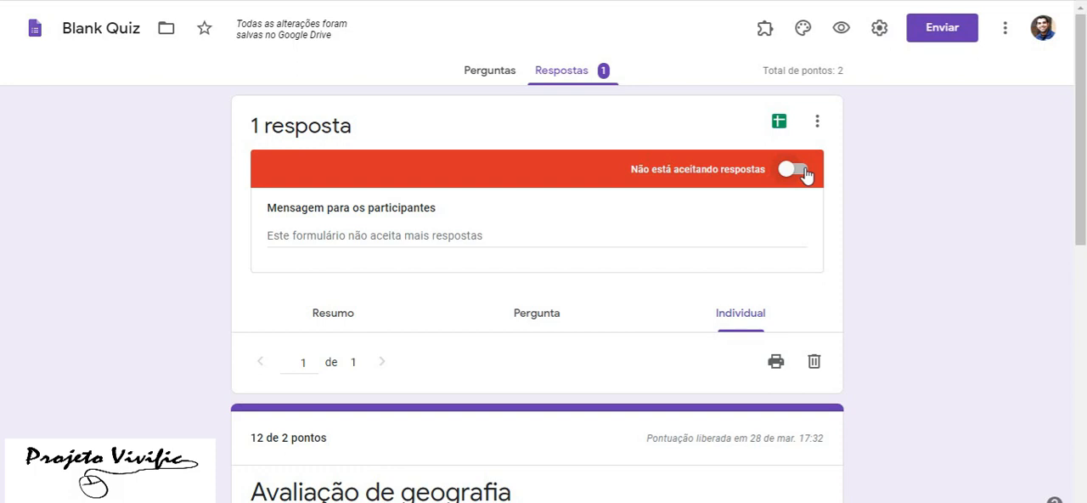
Turn response acceptance for the form back on and switch it off again
click(795, 170)
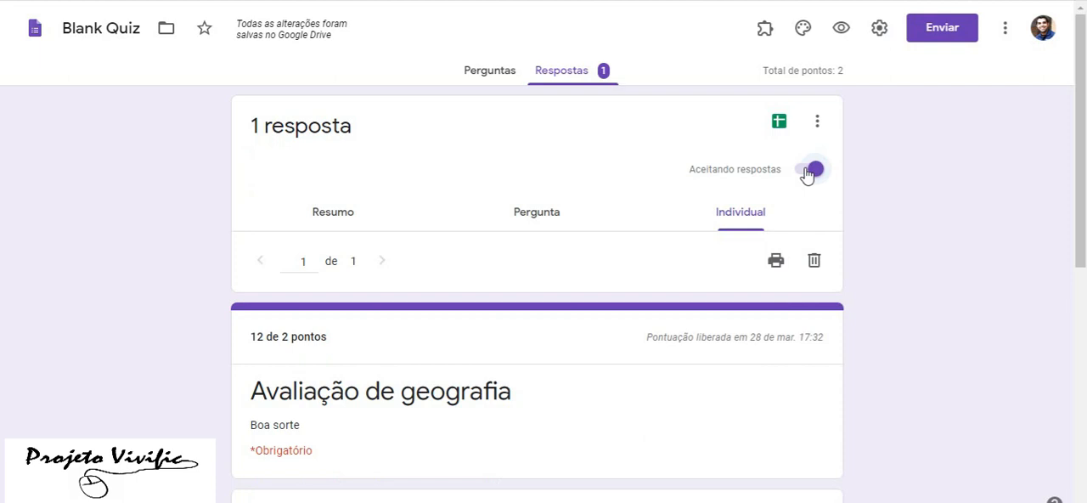
click(808, 172)
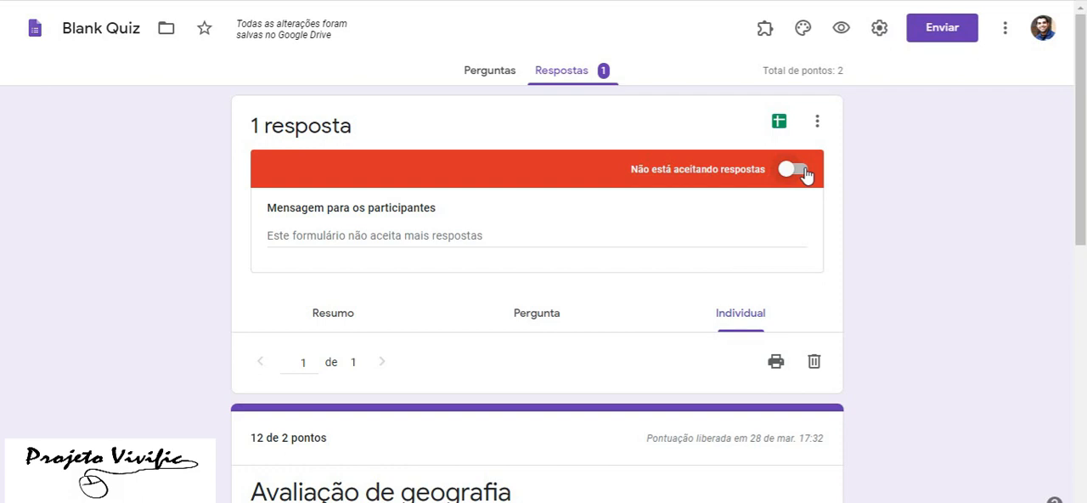
Create a new spreadsheet named "Avaliação Geografia 7A" as the destination for the form's responses
click(779, 123)
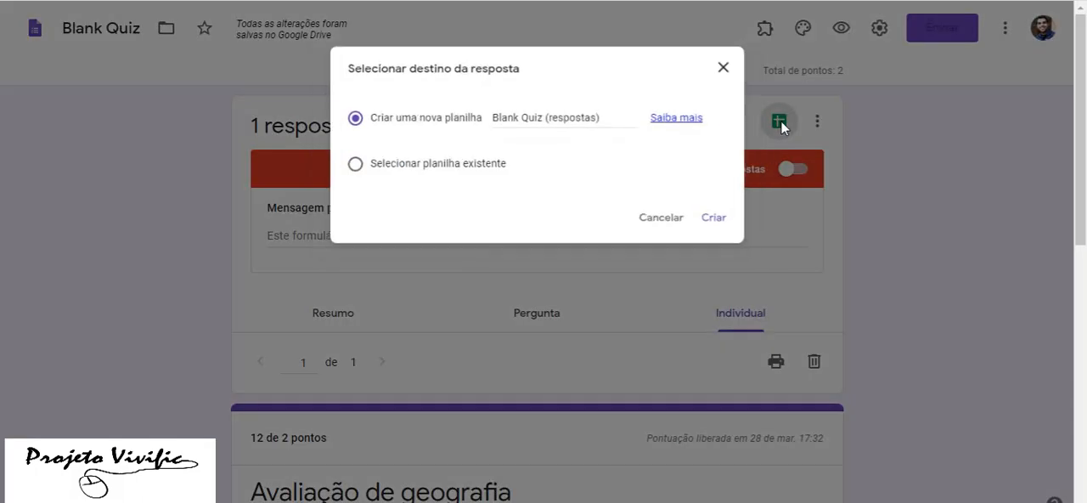
click(518, 114)
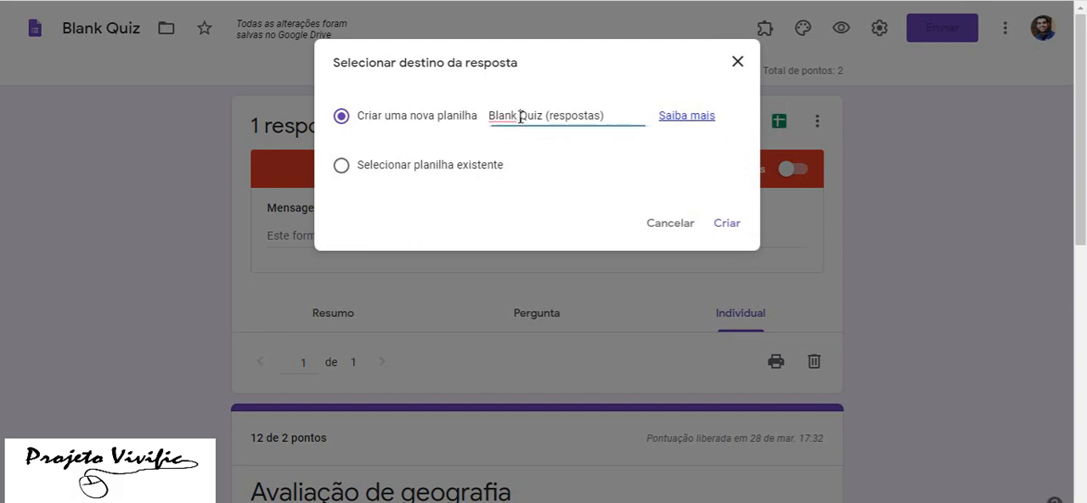
drag(626, 115, 498, 112)
key(BackSpace)
key(BackSpace)
double_click(565, 114)
key(BackSpace)
key(BackSpace)
key(Delete)
key(Delete)
key(Delete)
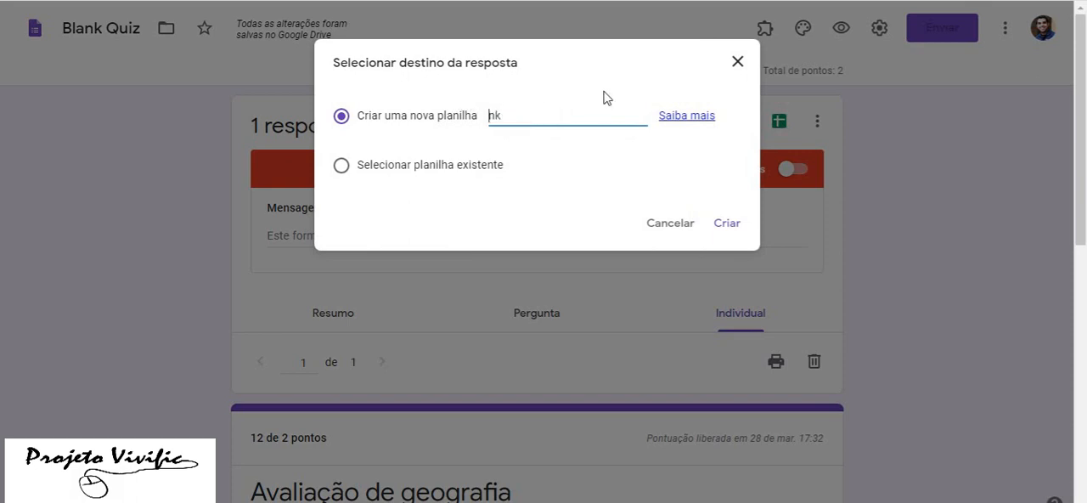
text(Avaliação Geogra)
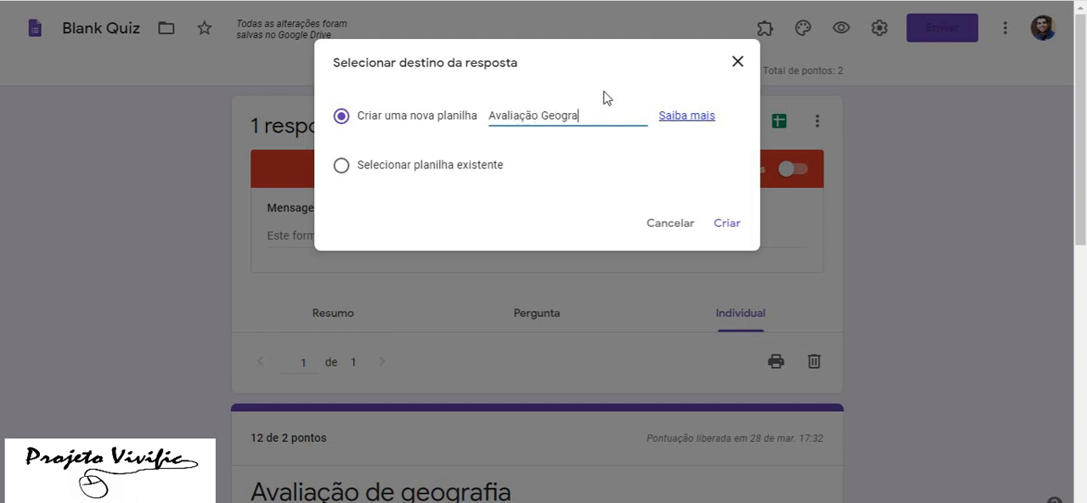
text(fia 7º)
key(BackSpace)
text(A)
click(728, 228)
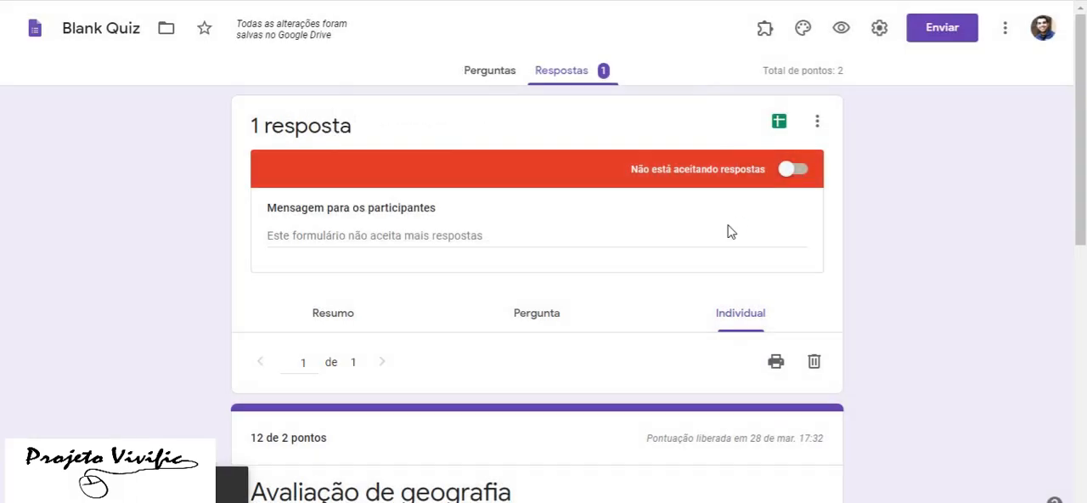
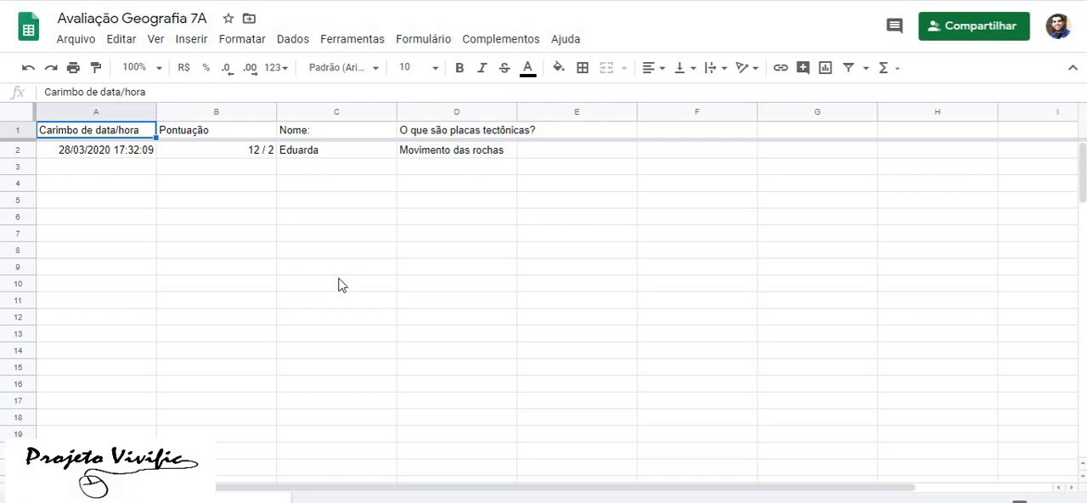
Switch from the response spreadsheet back to Google Sala de Aula and open the main page of the 7º A class
click(223, 1)
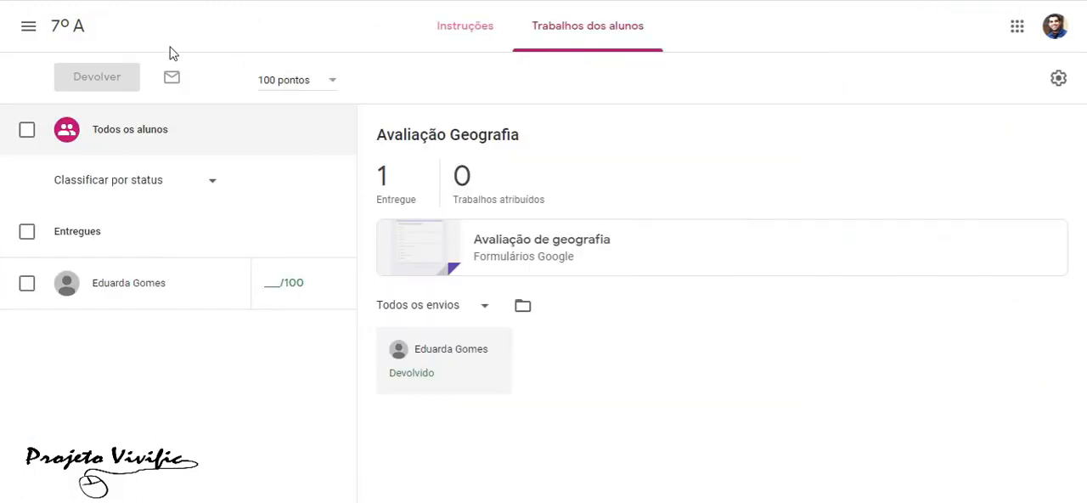
click(83, 37)
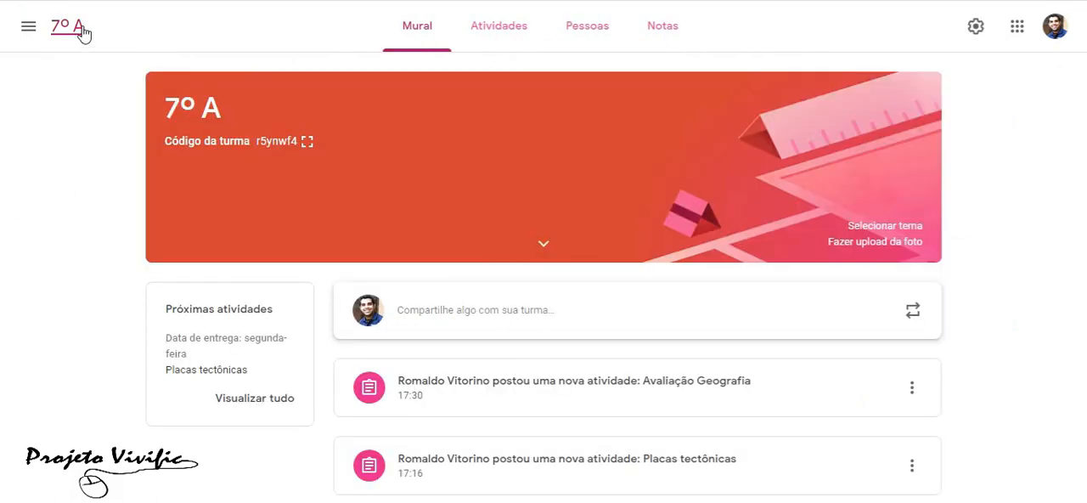